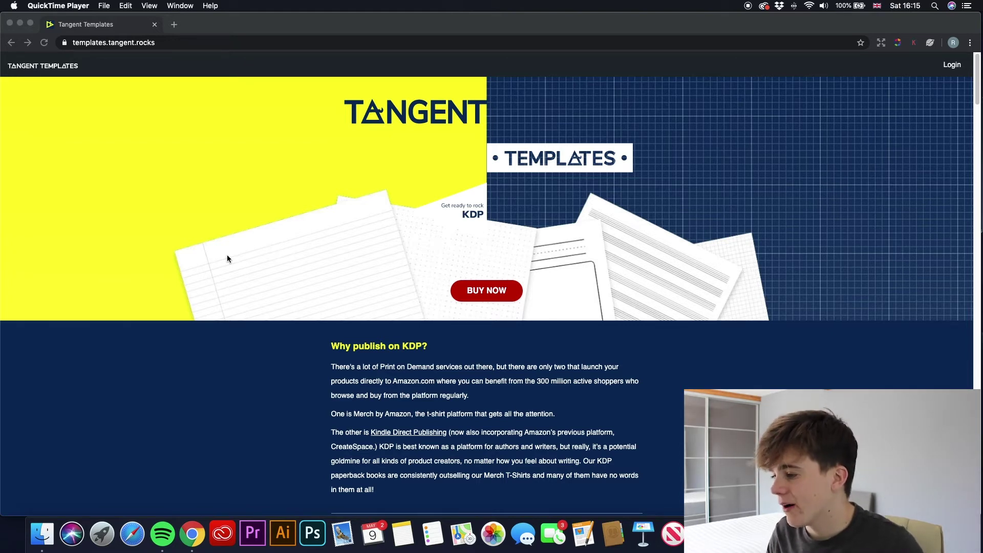
- Go from the landing page to the sign-up page to buy access
{"action": "left_click", "coordinate": [467, 313]}
- Sign up or log in to reach the Tangent Interiors template gallery
{"action": "left_click", "coordinate": [477, 290]}
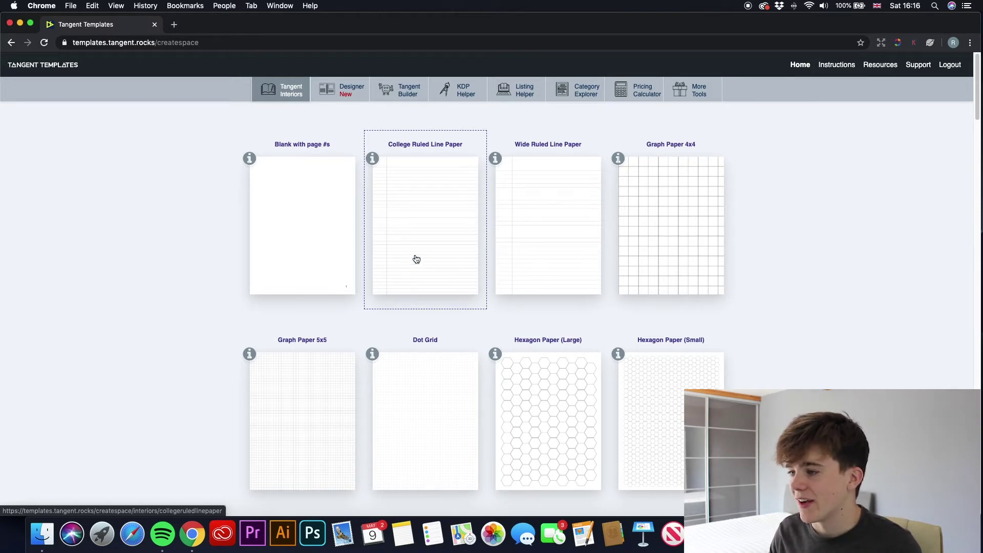
- Scroll down the template cards to the Paper Games, Lowvember and Dynamic Templates sections
{"action": "scroll", "coordinate": [385, 220], "scroll_direction": "down", "scroll_amount": 10}
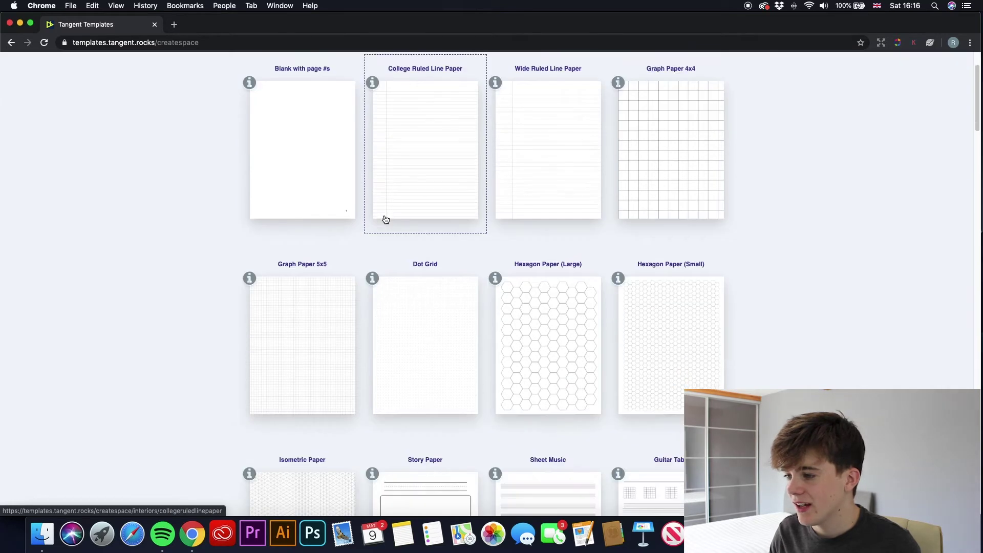
{"action": "scroll", "coordinate": [386, 219], "scroll_direction": "up", "scroll_amount": 10}
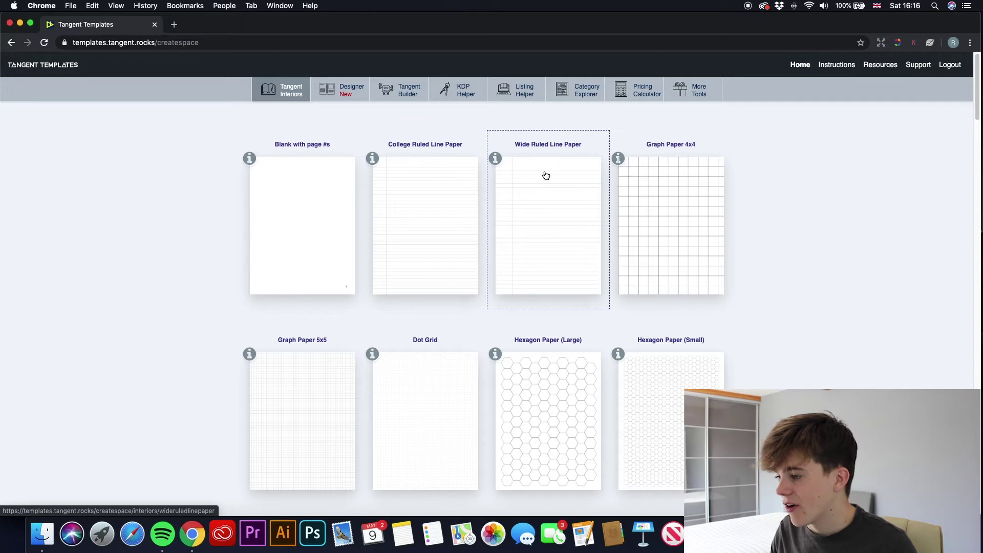
{"action": "scroll", "coordinate": [737, 179], "scroll_direction": "down", "scroll_amount": 1}
{"action": "scroll", "coordinate": [564, 210], "scroll_direction": "down", "scroll_amount": 5}
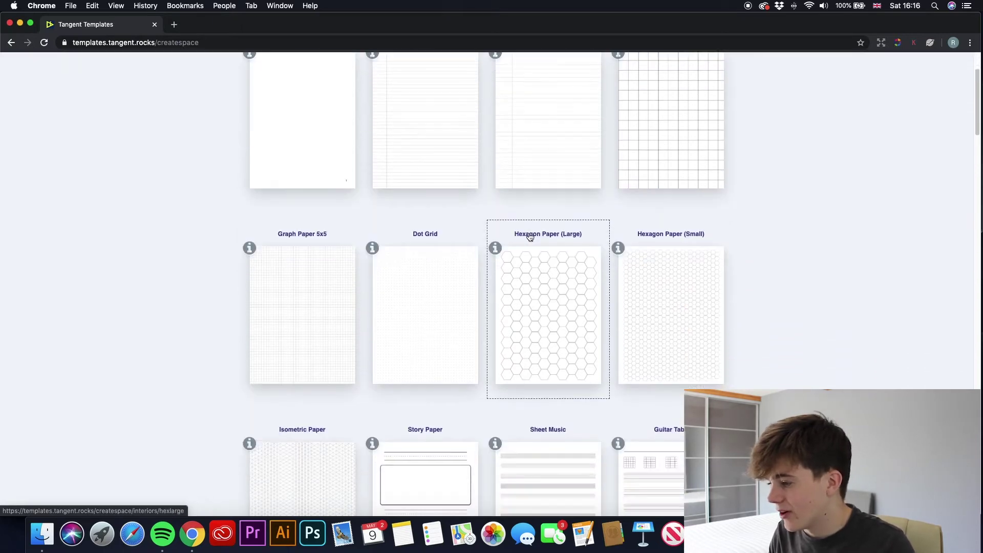
{"action": "scroll", "coordinate": [509, 243], "scroll_direction": "down", "scroll_amount": 4}
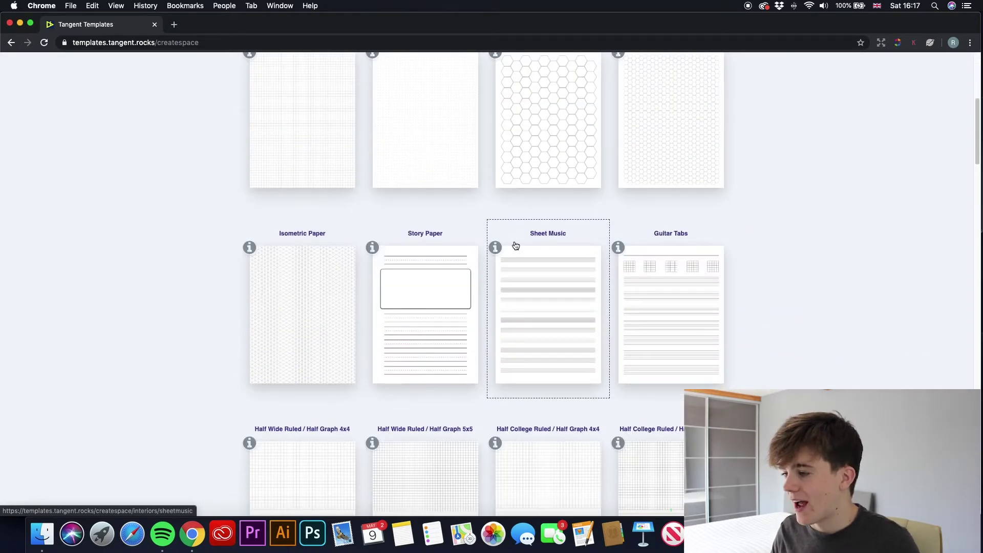
{"action": "scroll", "coordinate": [492, 251], "scroll_direction": "down", "scroll_amount": 6}
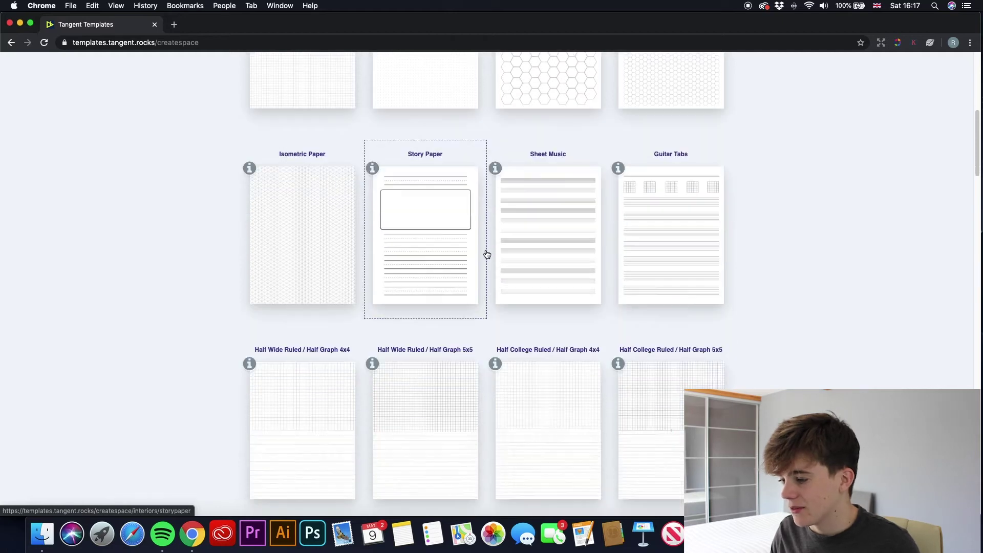
{"action": "scroll", "coordinate": [504, 282], "scroll_direction": "down", "scroll_amount": 5}
{"action": "scroll", "coordinate": [483, 283], "scroll_direction": "down", "scroll_amount": 4}
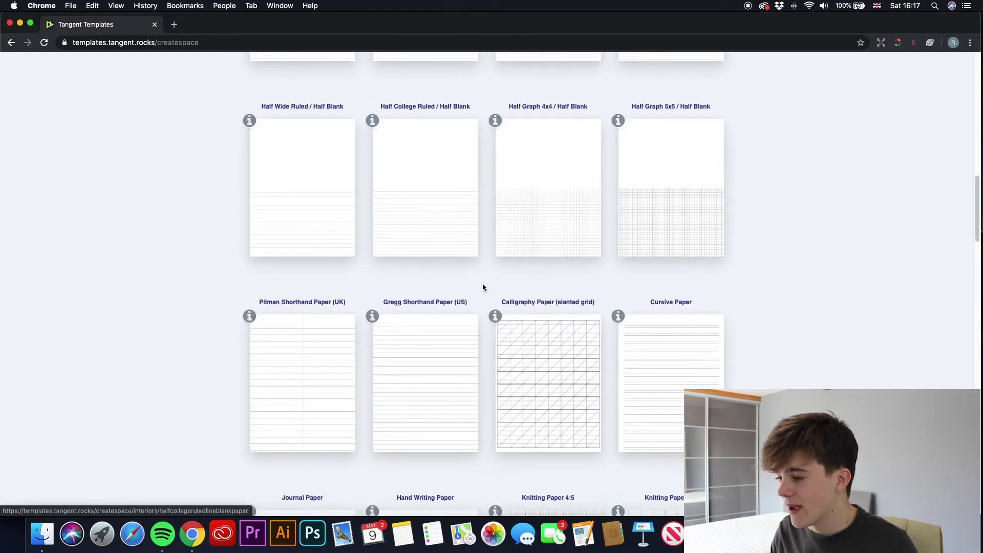
{"action": "scroll", "coordinate": [540, 319], "scroll_direction": "down", "scroll_amount": 11}
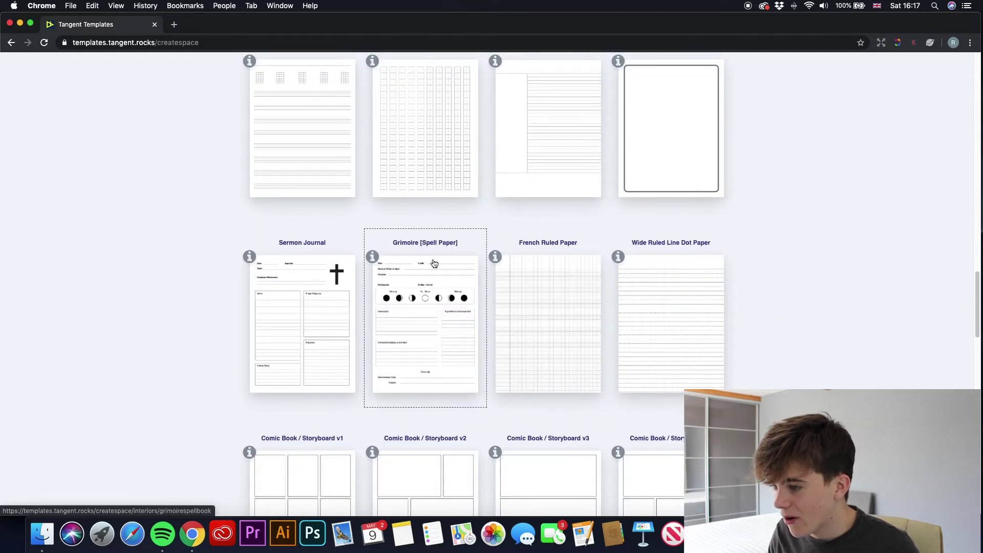
{"action": "scroll", "coordinate": [417, 276], "scroll_direction": "down", "scroll_amount": 4}
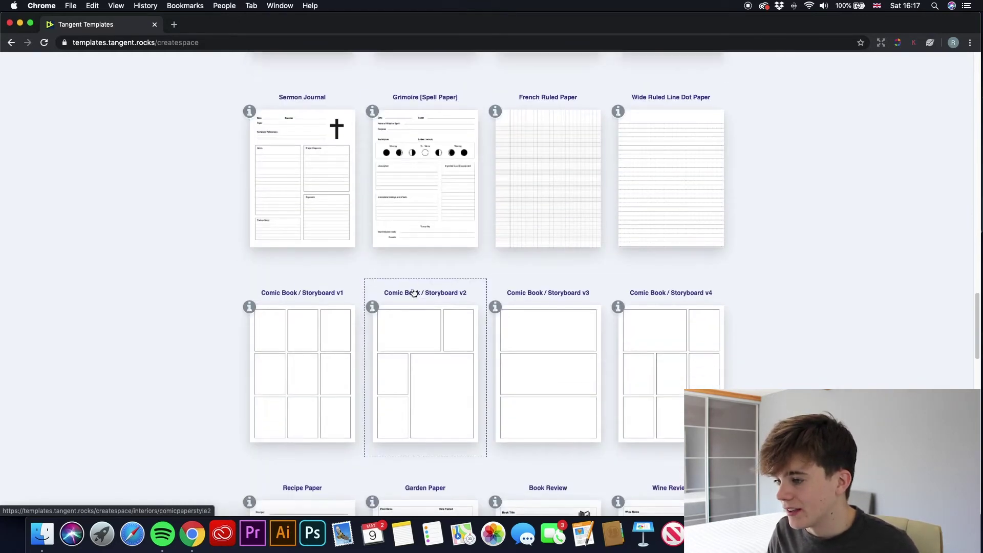
{"action": "scroll", "coordinate": [427, 295], "scroll_direction": "down", "scroll_amount": 1}
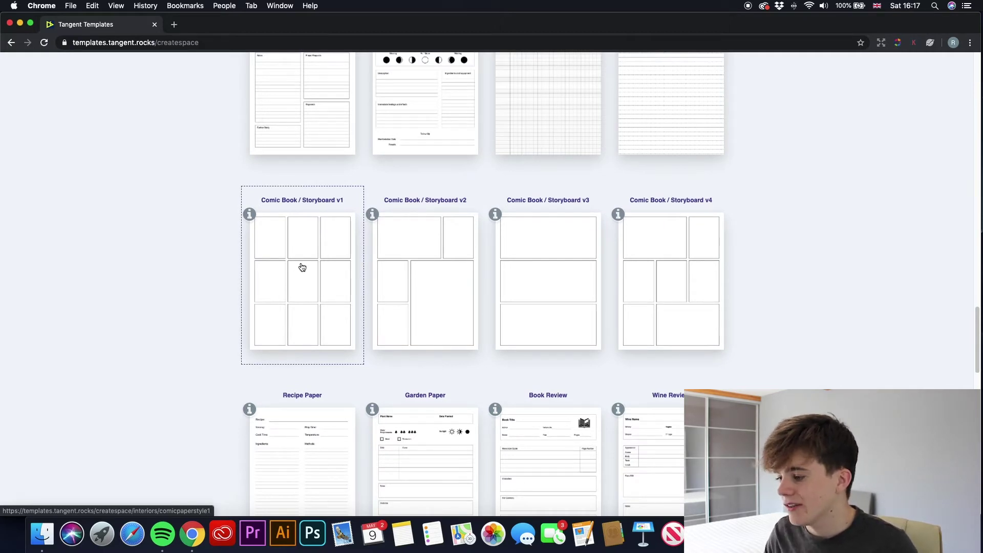
{"action": "scroll", "coordinate": [418, 299], "scroll_direction": "down", "scroll_amount": 5}
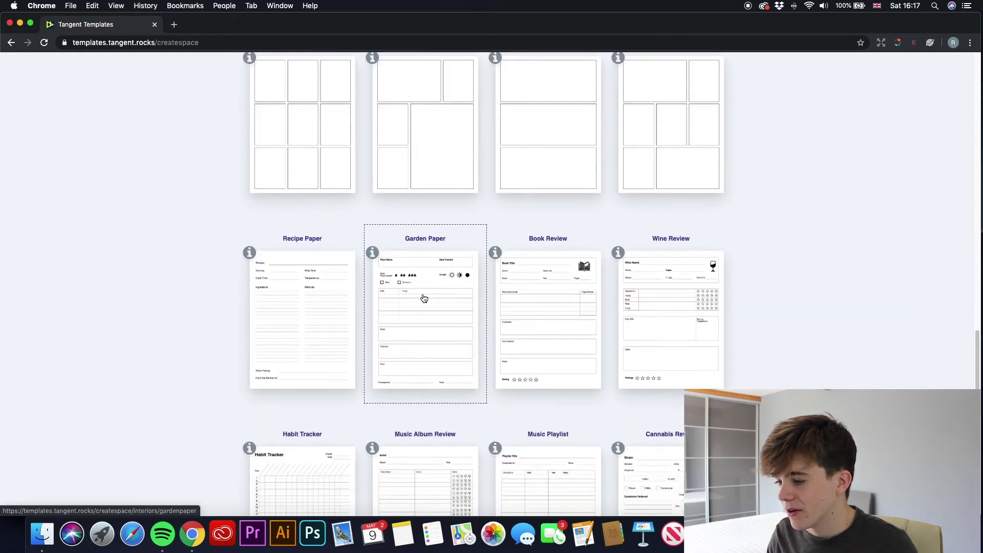
{"action": "scroll", "coordinate": [512, 344], "scroll_direction": "down", "scroll_amount": 4}
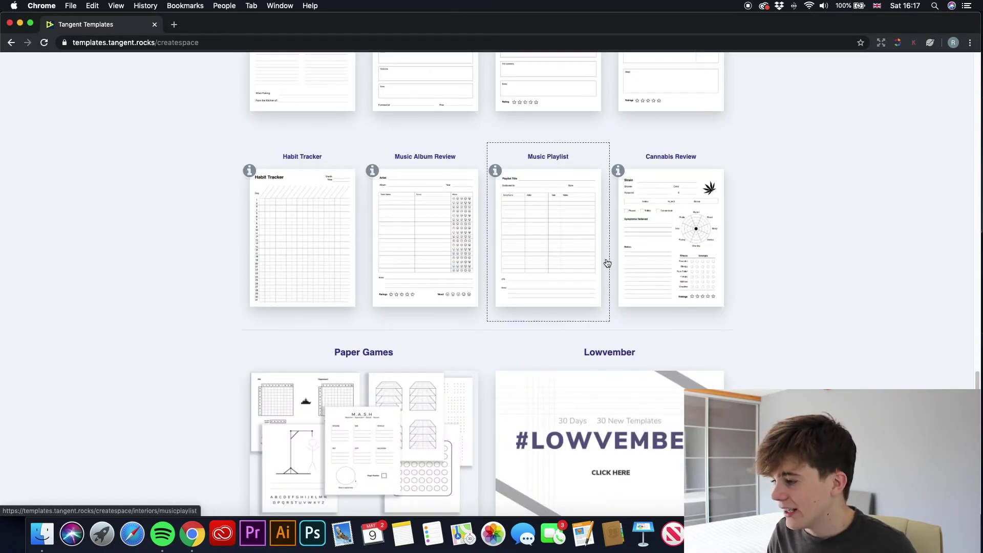
{"action": "scroll", "coordinate": [492, 318], "scroll_direction": "down", "scroll_amount": 6}
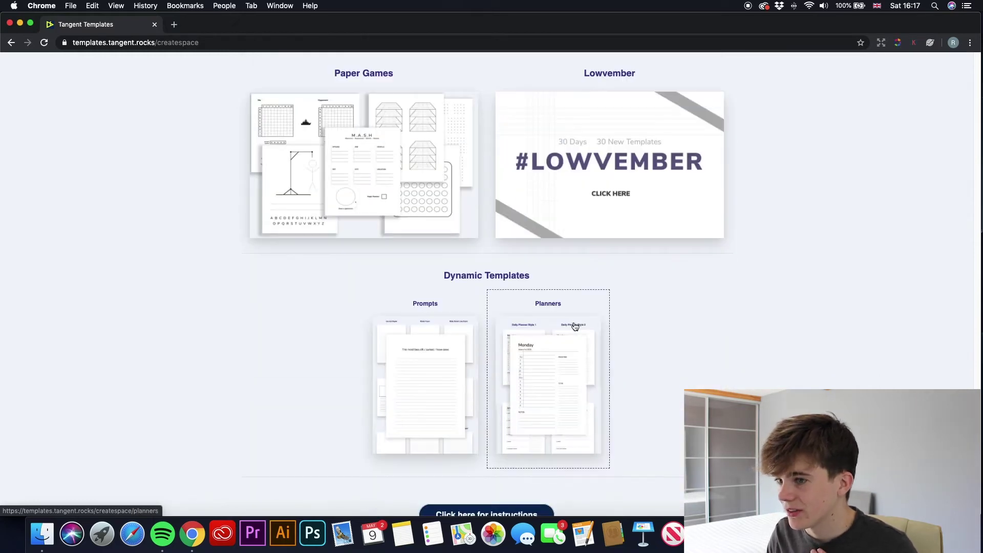
- Preview the Paper Games collection and the Planners dynamic templates, then return to the gallery
{"action": "left_click", "coordinate": [367, 184]}
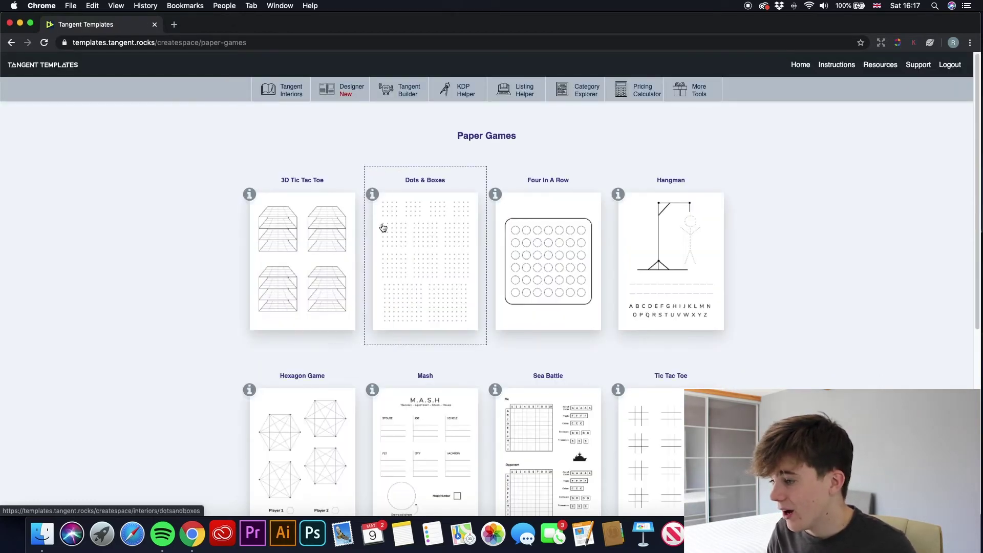
{"action": "scroll", "coordinate": [533, 279], "scroll_direction": "down", "scroll_amount": 6}
{"action": "scroll", "coordinate": [123, 125], "scroll_direction": "up", "scroll_amount": 6}
{"action": "scroll", "coordinate": [100, 98], "scroll_direction": "left", "scroll_amount": 5}
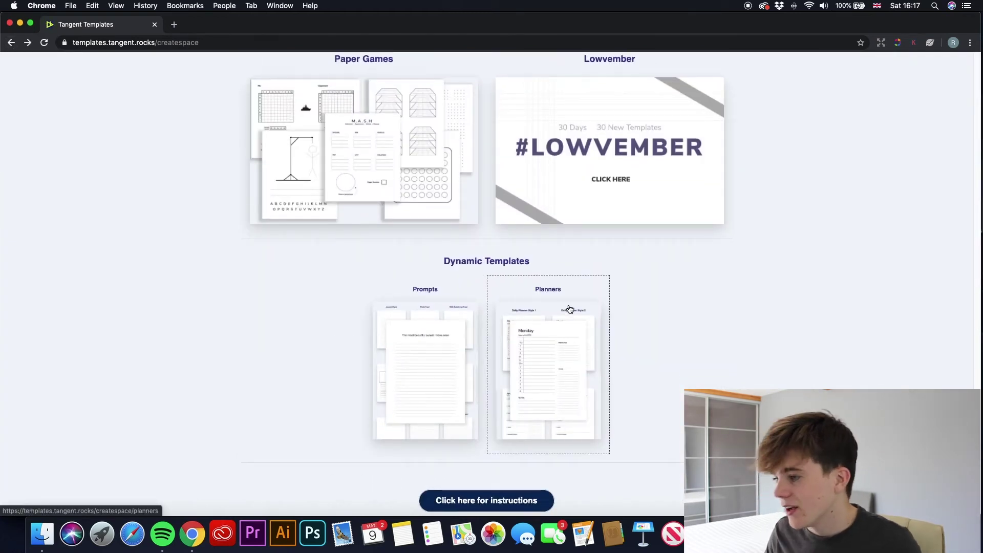
{"action": "left_click", "coordinate": [569, 309]}
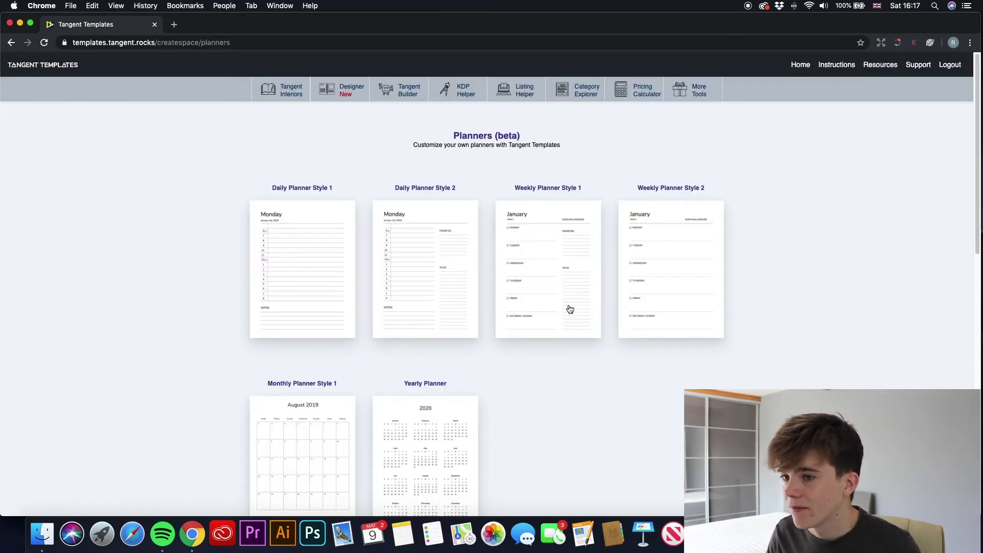
{"action": "left_click", "coordinate": [11, 42]}
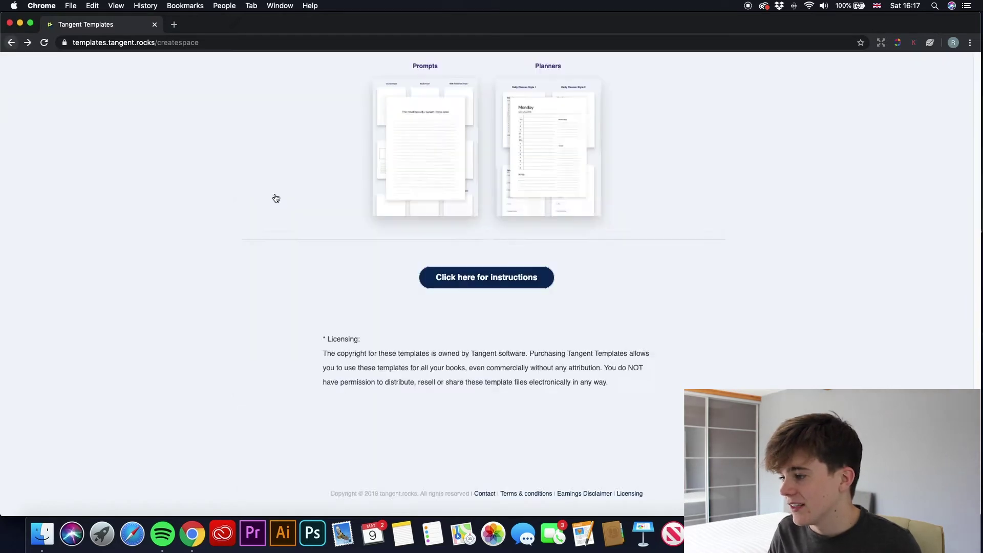
- Open the Hexagon Paper (Small) template from the top of the gallery
{"action": "scroll", "coordinate": [546, 251], "scroll_direction": "up", "scroll_amount": 5}
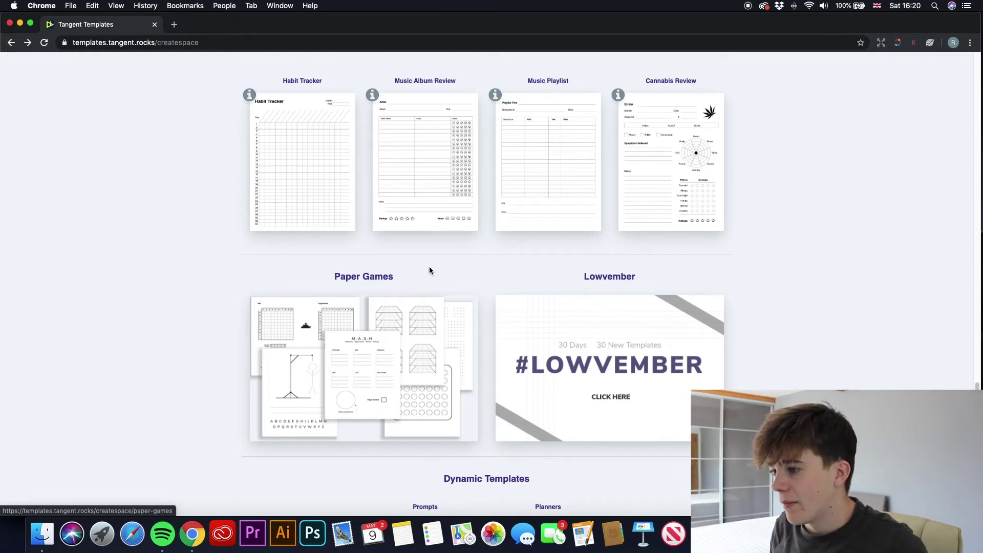
{"action": "scroll", "coordinate": [429, 269], "scroll_direction": "down", "scroll_amount": 15}
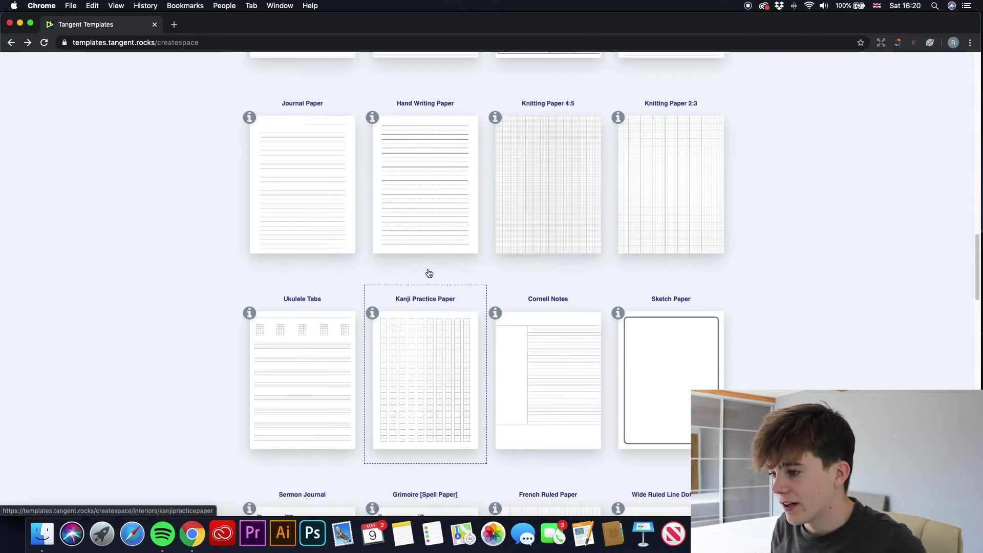
{"action": "scroll", "coordinate": [410, 271], "scroll_direction": "down", "scroll_amount": 10}
{"action": "scroll", "coordinate": [399, 272], "scroll_direction": "up", "scroll_amount": 4}
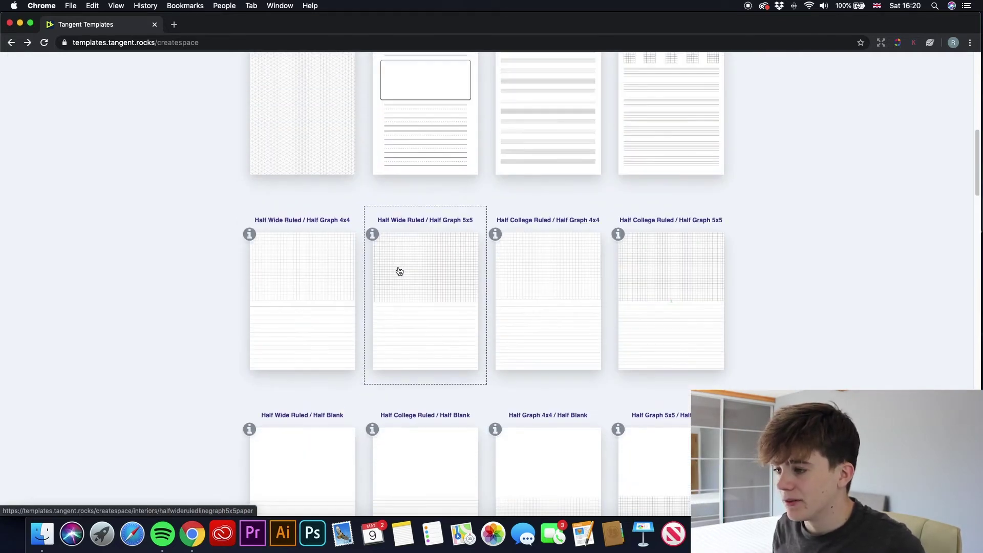
{"action": "scroll", "coordinate": [399, 272], "scroll_direction": "up", "scroll_amount": 12}
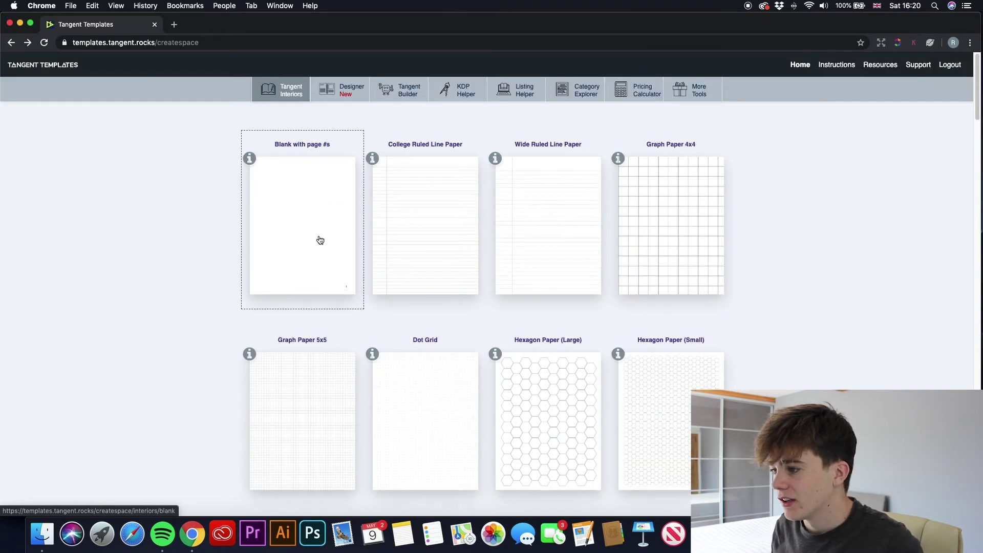
{"action": "scroll", "coordinate": [518, 314], "scroll_direction": "down", "scroll_amount": 1}
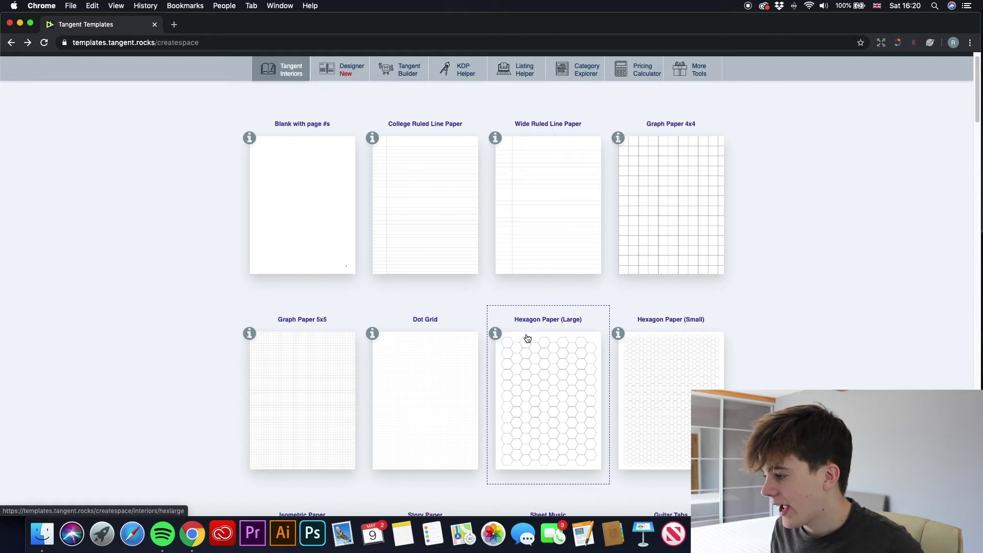
{"action": "left_click", "coordinate": [631, 353]}
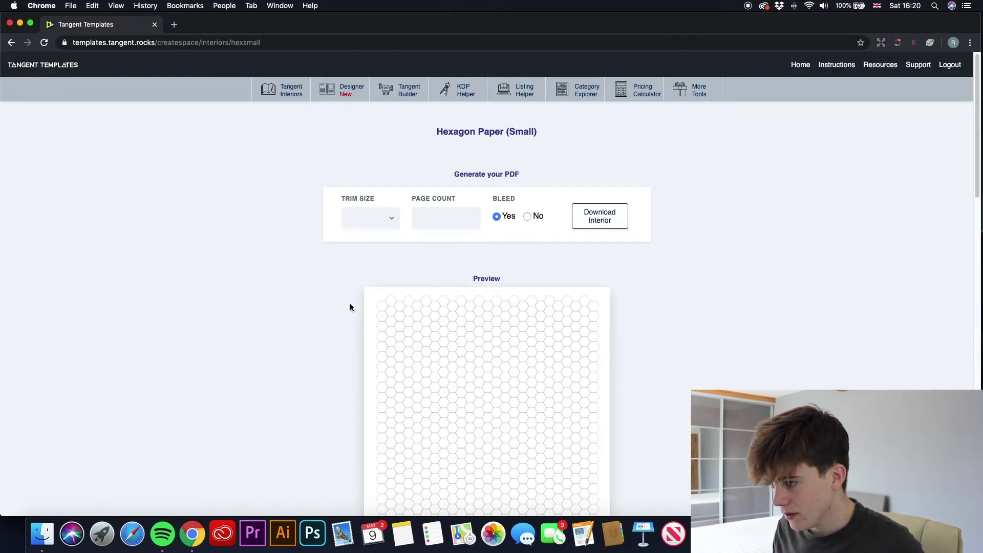
- Set the Hexagon Paper trim size to 6 x 9 and the page count to 120
{"action": "left_click", "coordinate": [391, 219]}
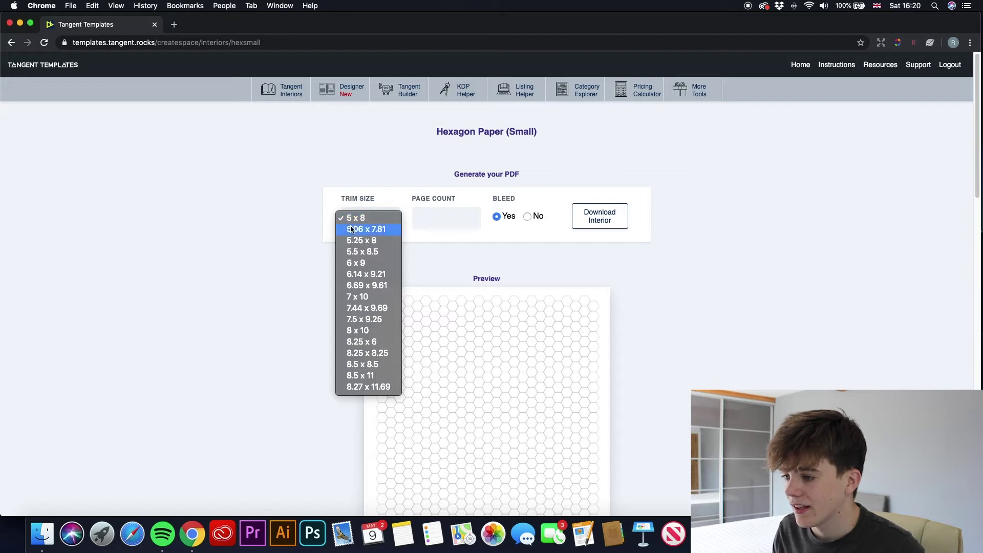
{"action": "left_click", "coordinate": [357, 262]}
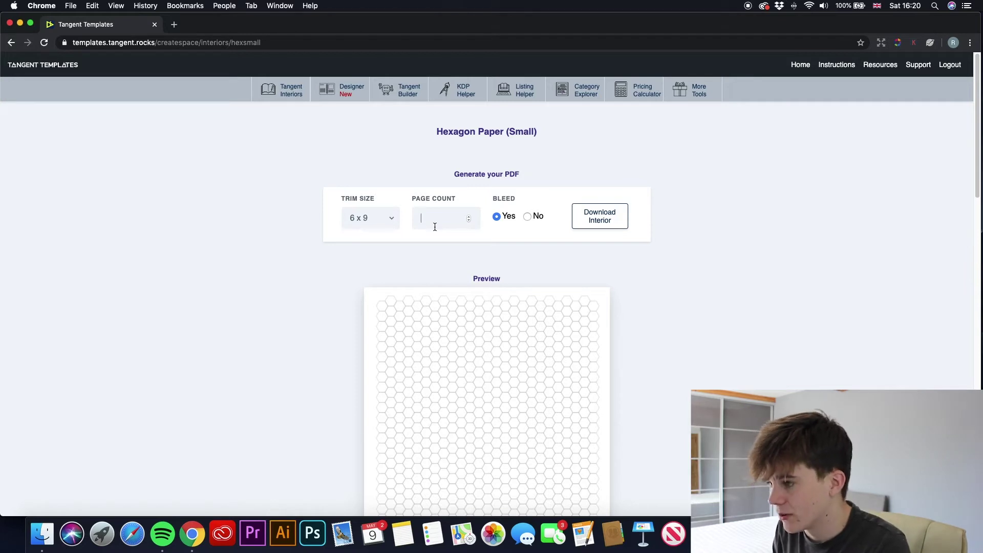
{"action": "type", "text": "0"}
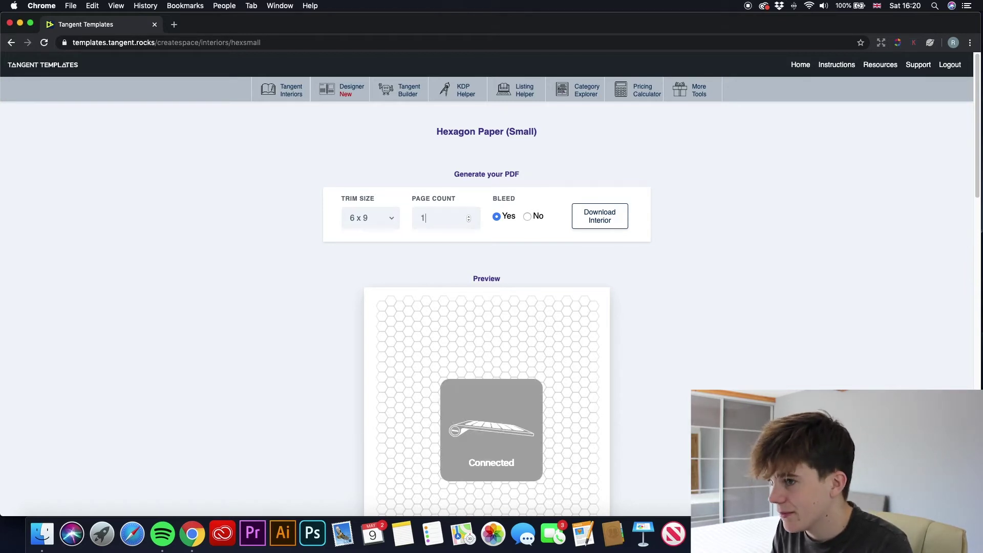
{"action": "type", "text": "20"}
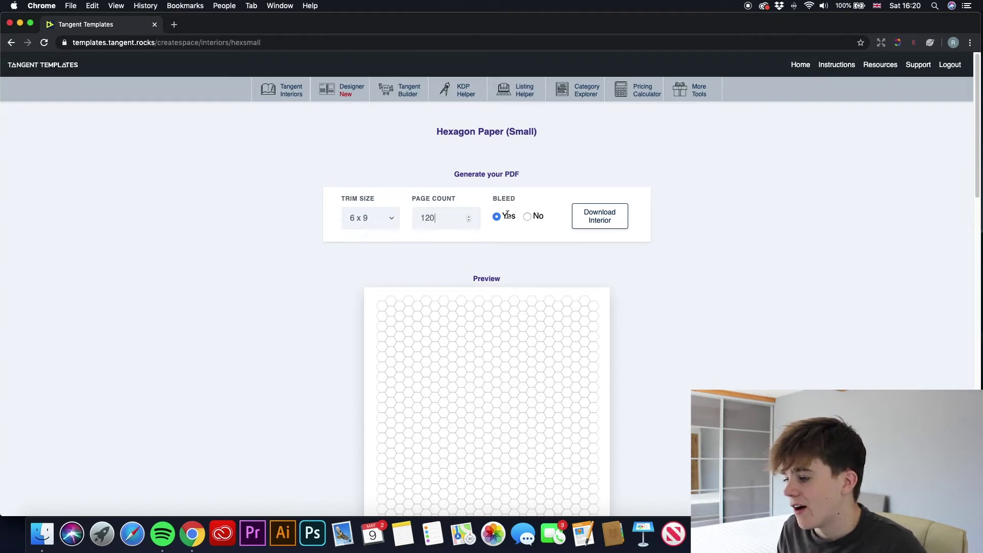
- Review the premade PDFs further down, then go back to the template gallery
{"action": "scroll", "coordinate": [501, 235], "scroll_direction": "down", "scroll_amount": 5}
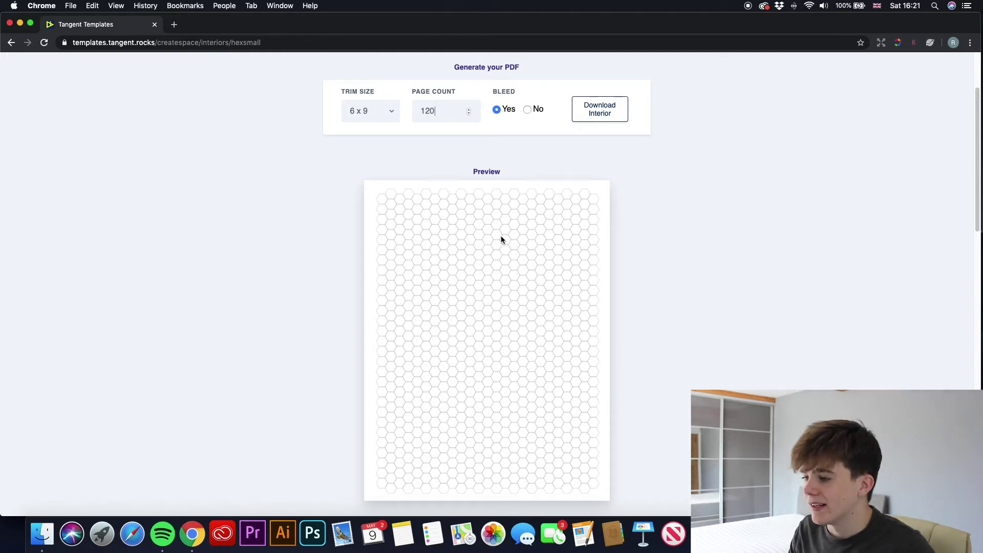
{"action": "scroll", "coordinate": [503, 237], "scroll_direction": "down", "scroll_amount": 15}
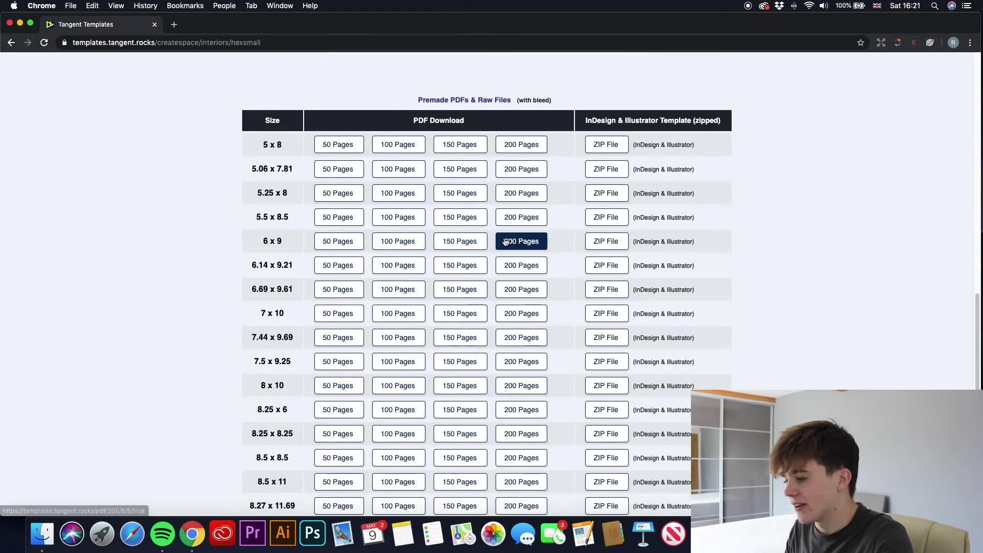
{"action": "scroll", "coordinate": [494, 236], "scroll_direction": "down", "scroll_amount": 3}
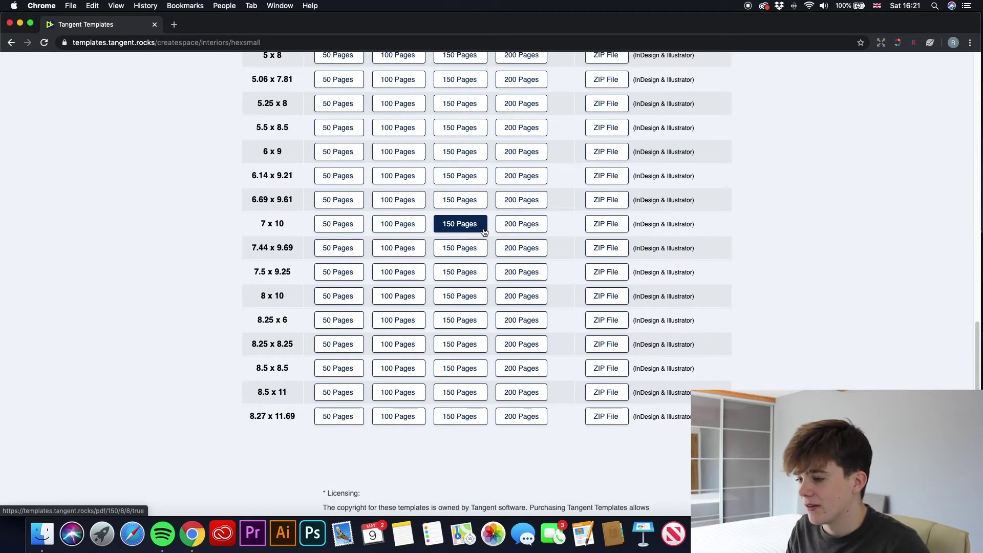
{"action": "scroll", "coordinate": [484, 231], "scroll_direction": "up", "scroll_amount": 18}
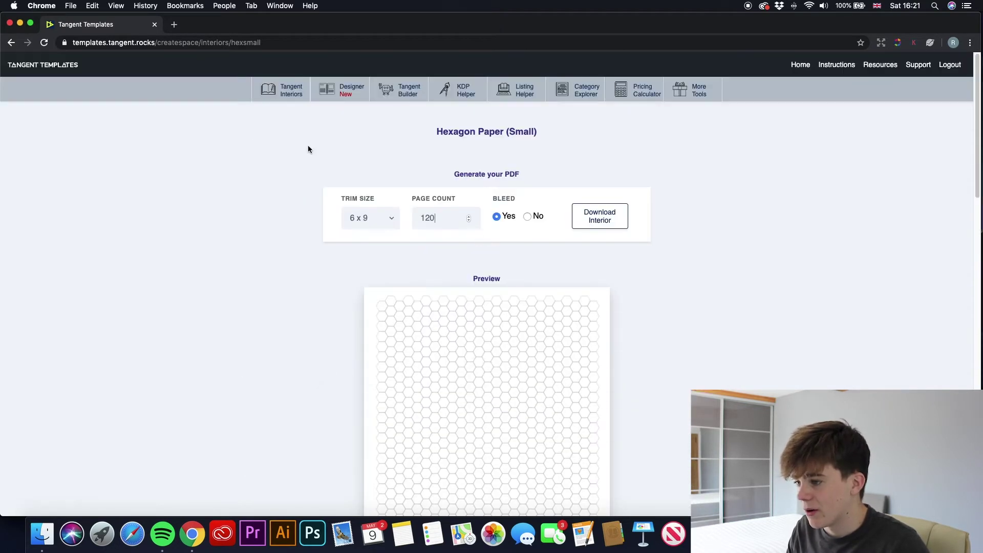
{"action": "scroll", "coordinate": [380, 218], "scroll_direction": "down", "scroll_amount": 12}
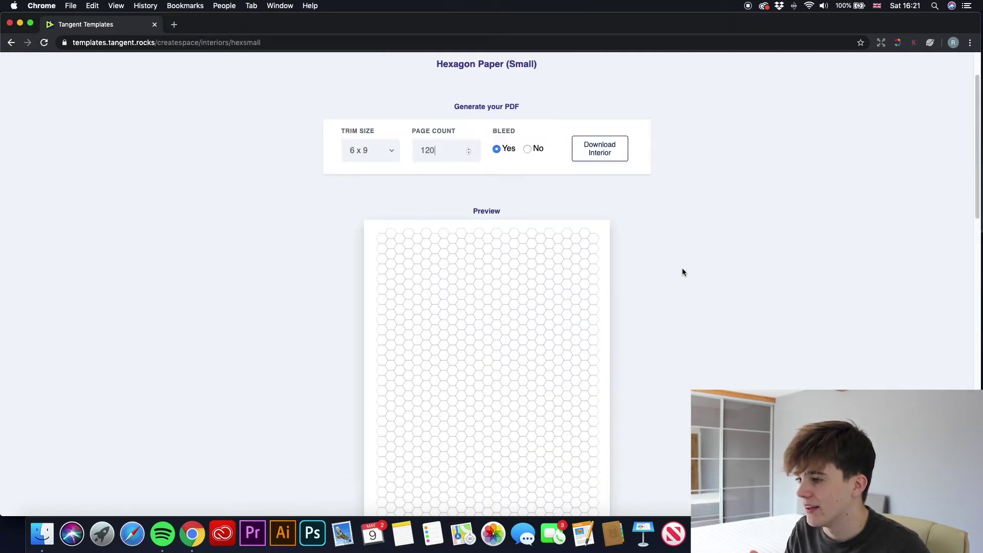
{"action": "key", "text": "super+bracketleft"}
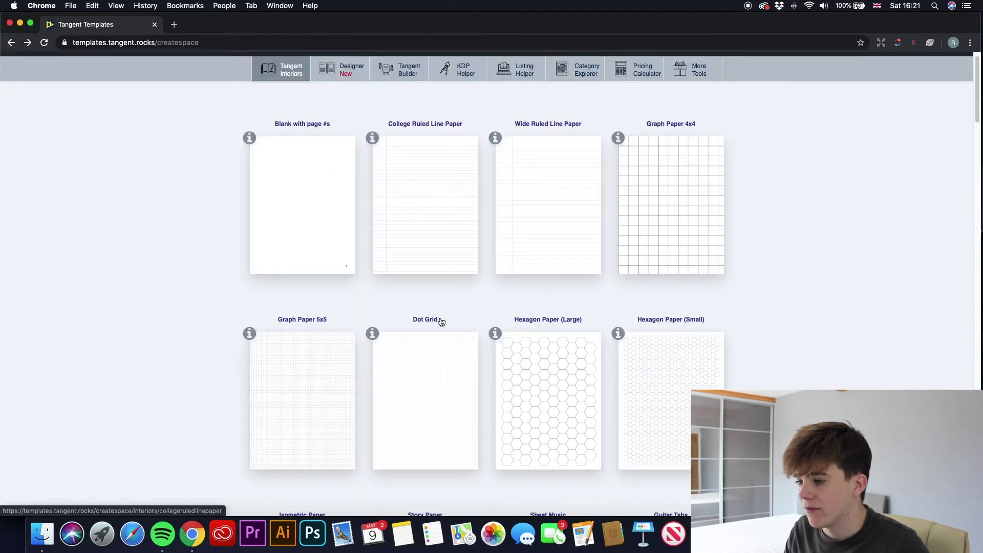
{"action": "left_click", "coordinate": [438, 375]}
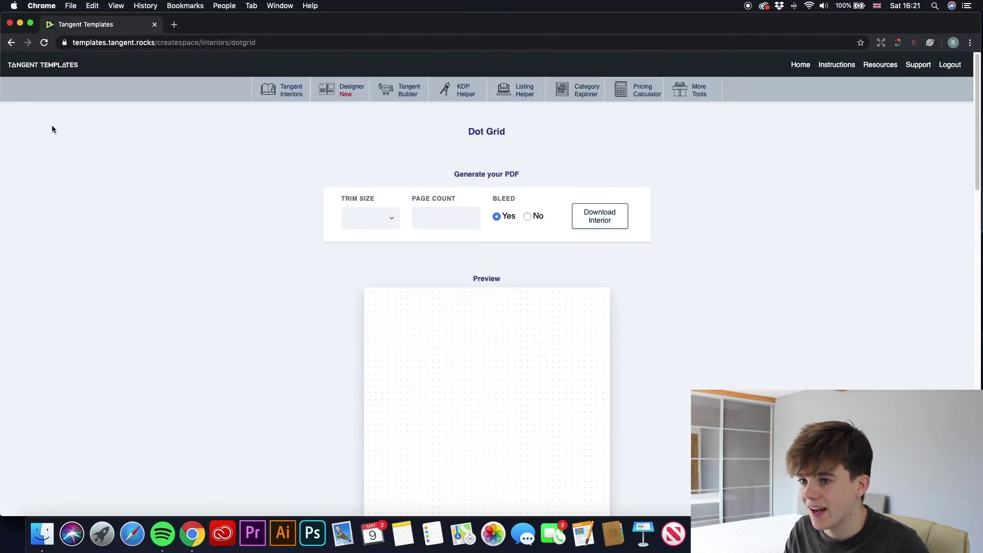
{"action": "left_click", "coordinate": [12, 42]}
{"action": "scroll", "coordinate": [523, 328], "scroll_direction": "down", "scroll_amount": 10}
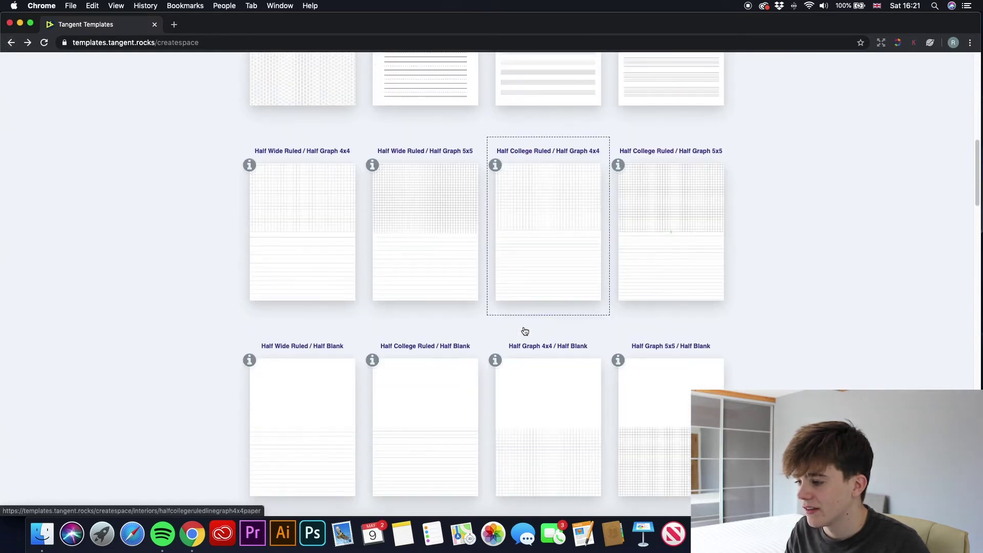
{"action": "scroll", "coordinate": [525, 331], "scroll_direction": "down", "scroll_amount": 3}
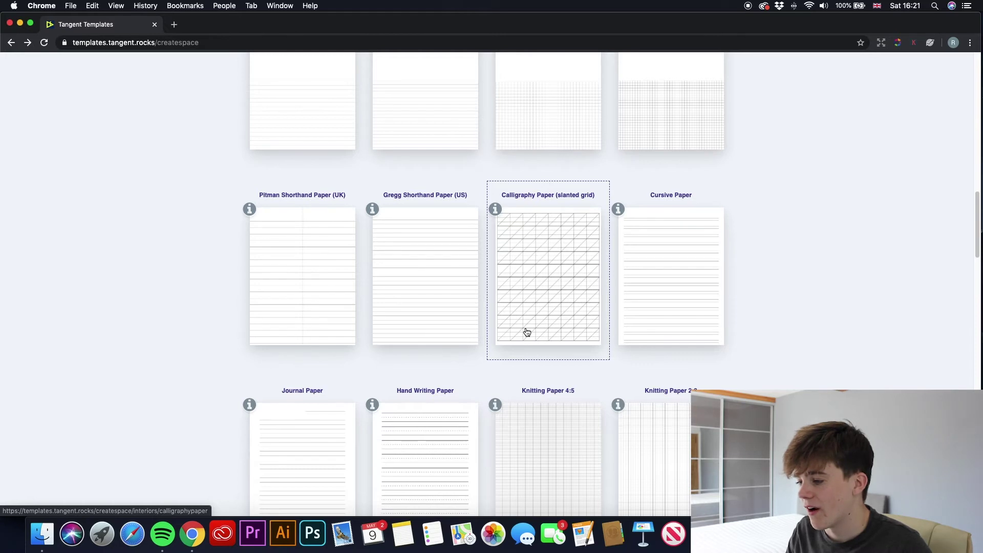
{"action": "scroll", "coordinate": [527, 332], "scroll_direction": "down", "scroll_amount": 2}
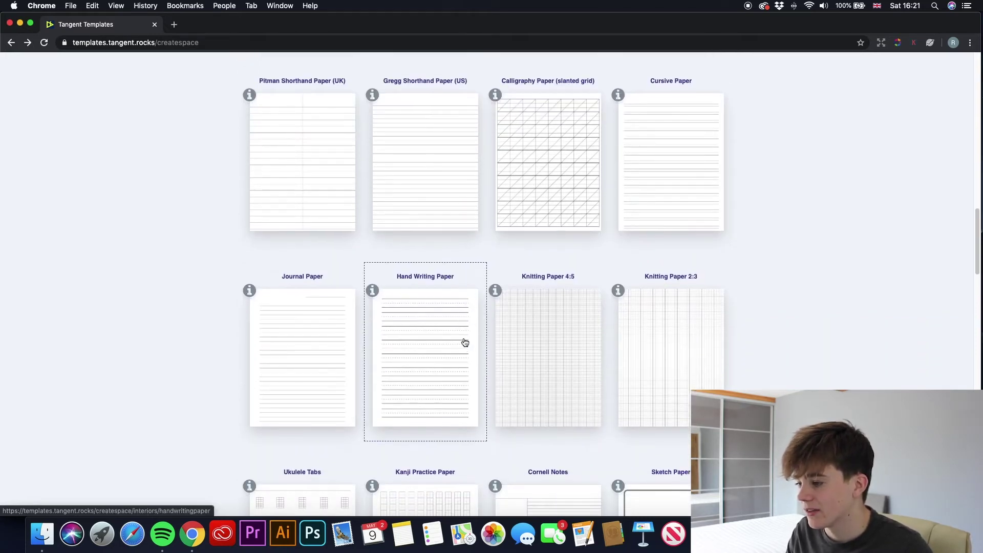
{"action": "scroll", "coordinate": [463, 338], "scroll_direction": "down", "scroll_amount": 1}
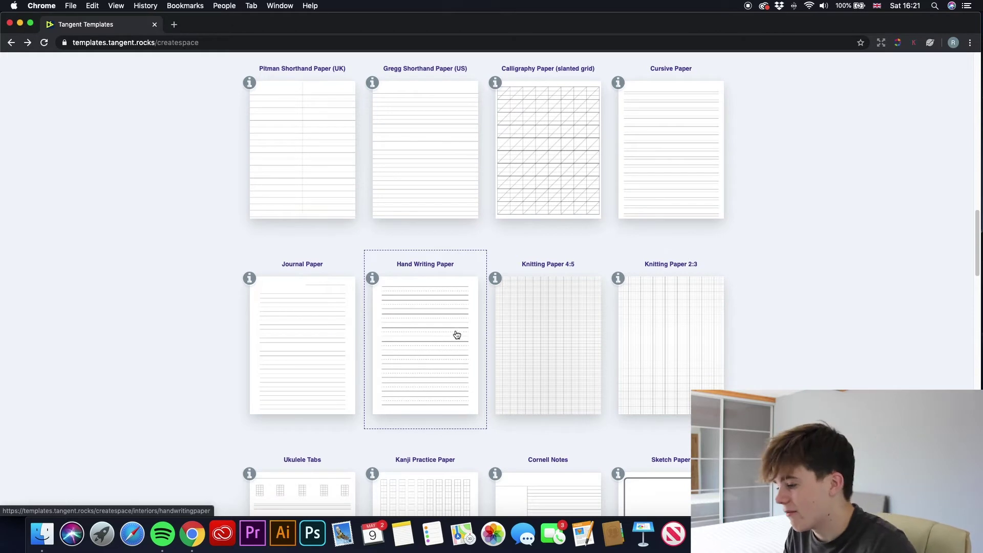
{"action": "scroll", "coordinate": [463, 330], "scroll_direction": "down", "scroll_amount": 4}
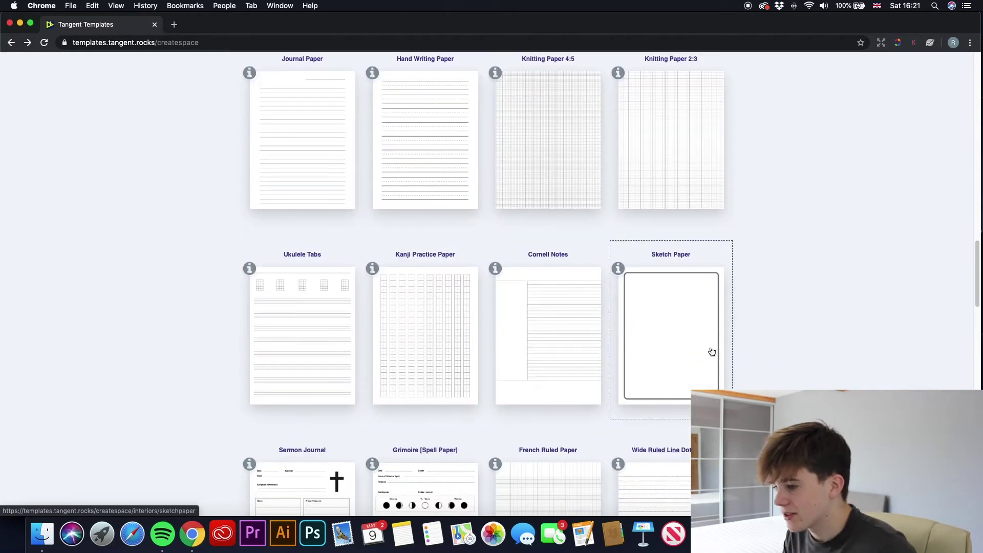
{"action": "scroll", "coordinate": [452, 335], "scroll_direction": "down", "scroll_amount": 4}
{"action": "scroll", "coordinate": [453, 335], "scroll_direction": "down", "scroll_amount": 7}
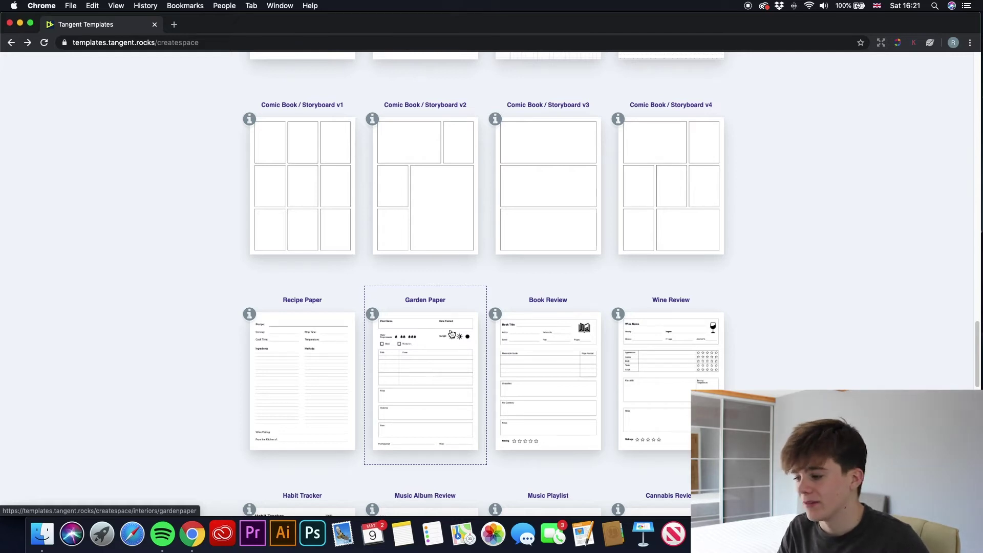
{"action": "scroll", "coordinate": [461, 308], "scroll_direction": "up", "scroll_amount": 20}
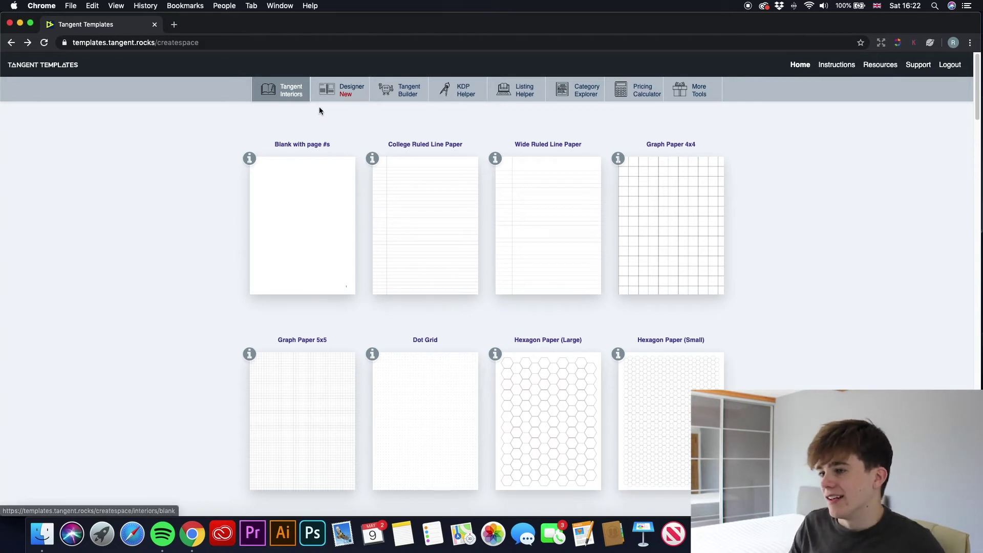
- Start a 6 x 9 bleed project in the Interior Designer and add a line
{"action": "left_click", "coordinate": [333, 94]}
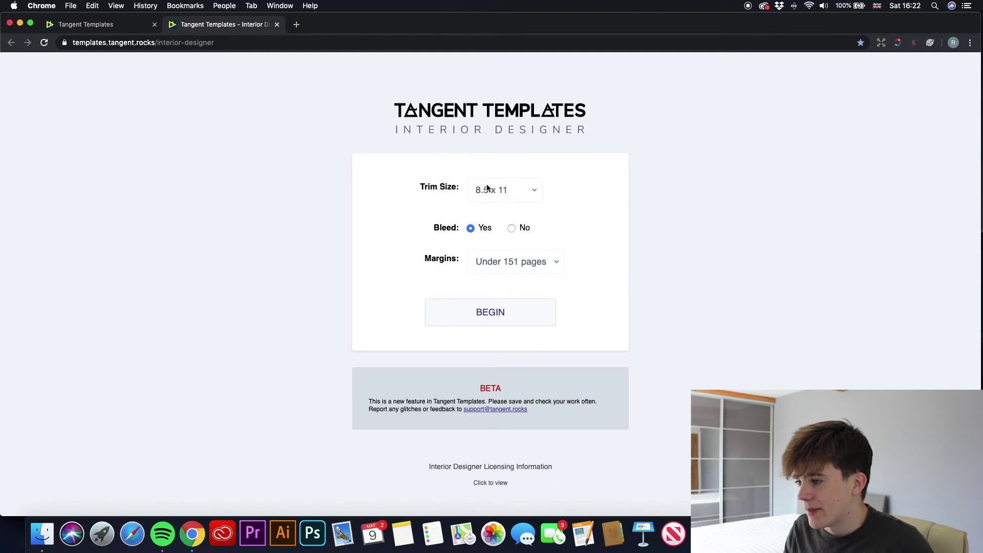
{"action": "left_click", "coordinate": [531, 190]}
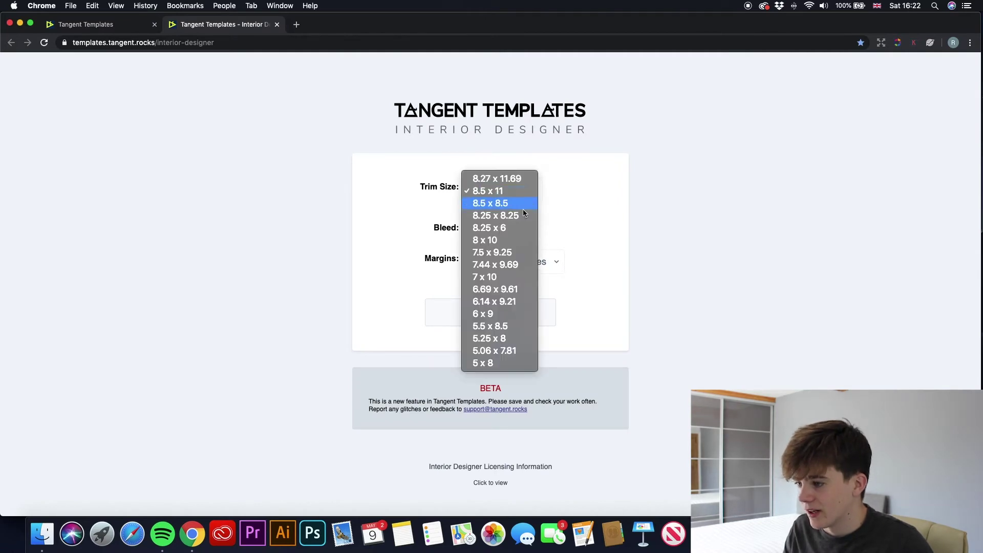
{"action": "left_click", "coordinate": [505, 311]}
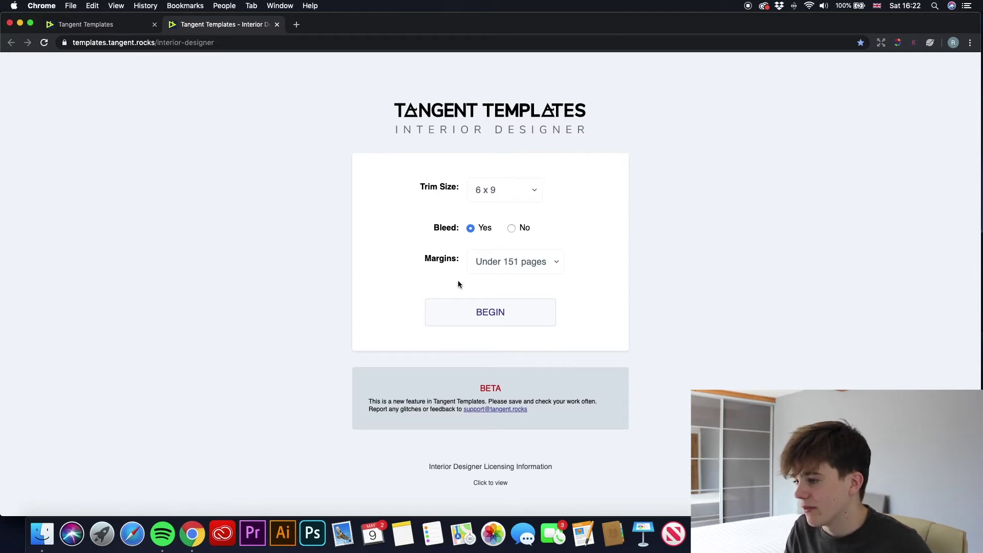
{"action": "left_click", "coordinate": [485, 312]}
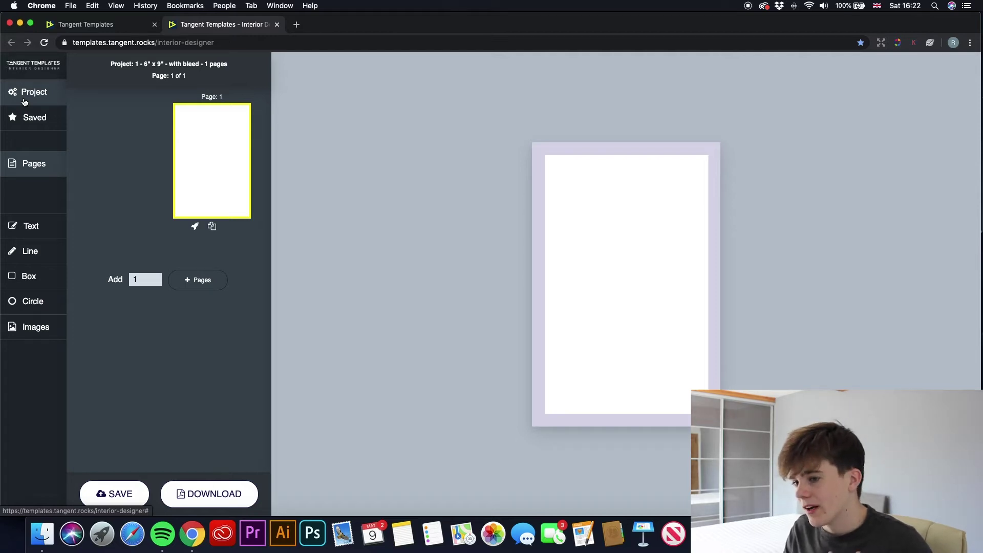
{"action": "left_click", "coordinate": [37, 251]}
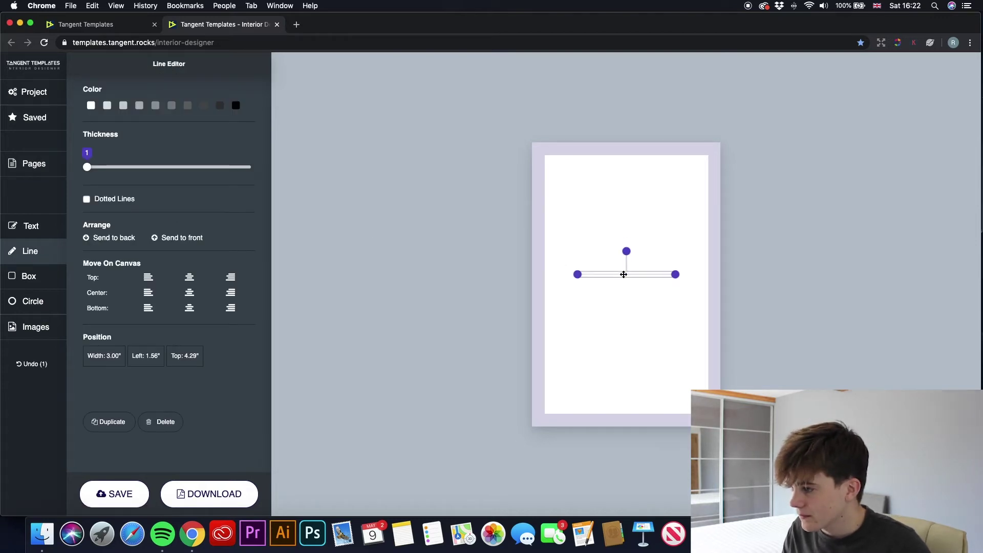
- Place the first line near the page top and space a pair of lines below it
{"action": "left_click_drag", "start_coordinate": [623, 275], "coordinate": [715, 179]}
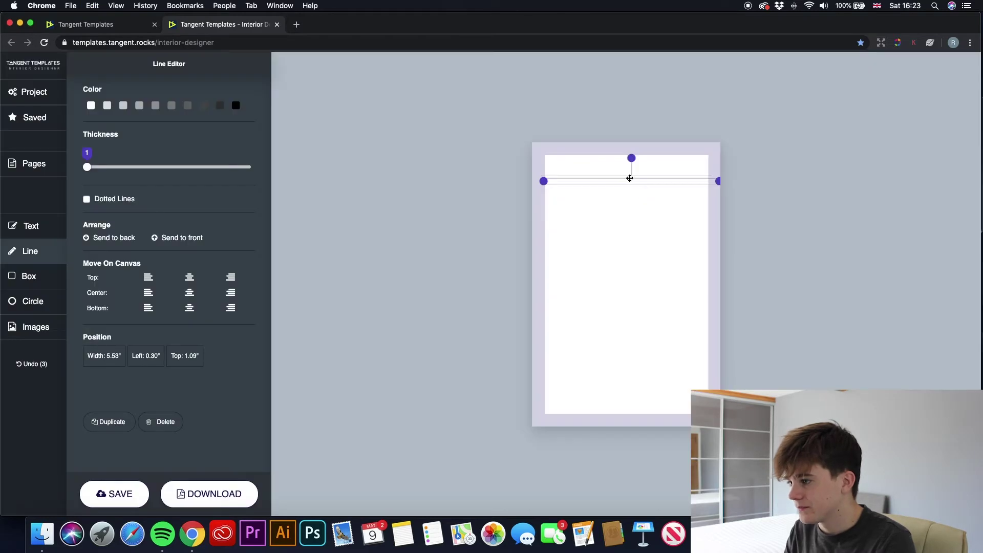
{"action": "left_click_drag", "start_coordinate": [629, 183], "coordinate": [629, 188]}
{"action": "left_click", "coordinate": [682, 222]}
{"action": "left_click_drag", "start_coordinate": [694, 234], "coordinate": [592, 155]}
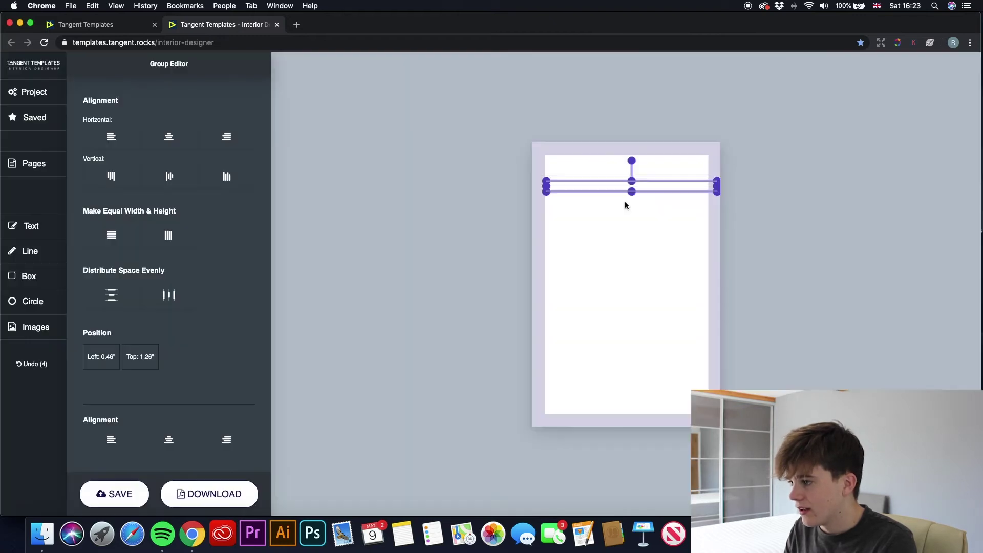
{"action": "mouse_move", "coordinate": [641, 195]}
{"action": "left_mouse_down"}
{"action": "mouse_move", "coordinate": [647, 189]}
{"action": "mouse_move", "coordinate": [649, 205]}
{"action": "left_mouse_up"}
{"action": "left_click", "coordinate": [682, 260]}
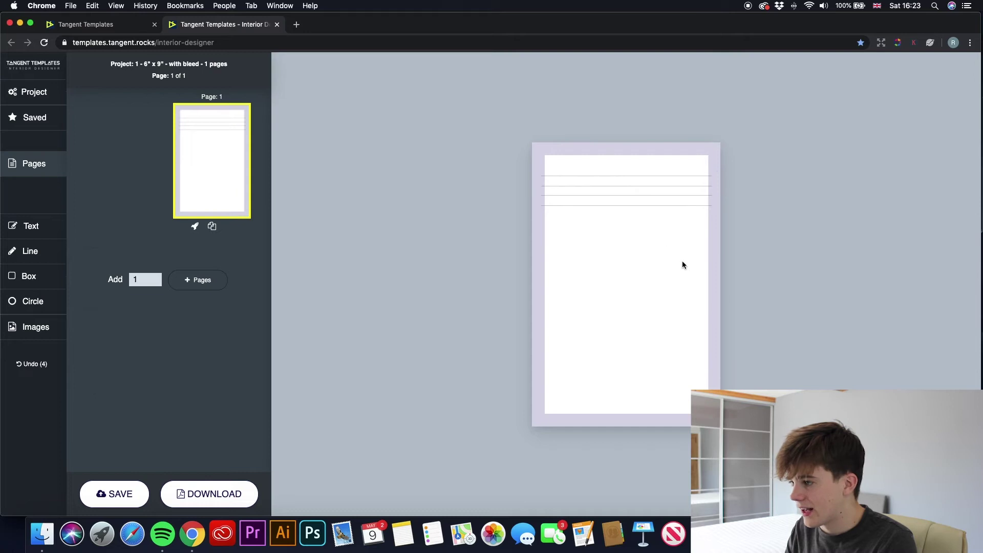
- Spread the line groups evenly down to the bottom of the page
{"action": "left_click_drag", "start_coordinate": [689, 267], "coordinate": [606, 167]}
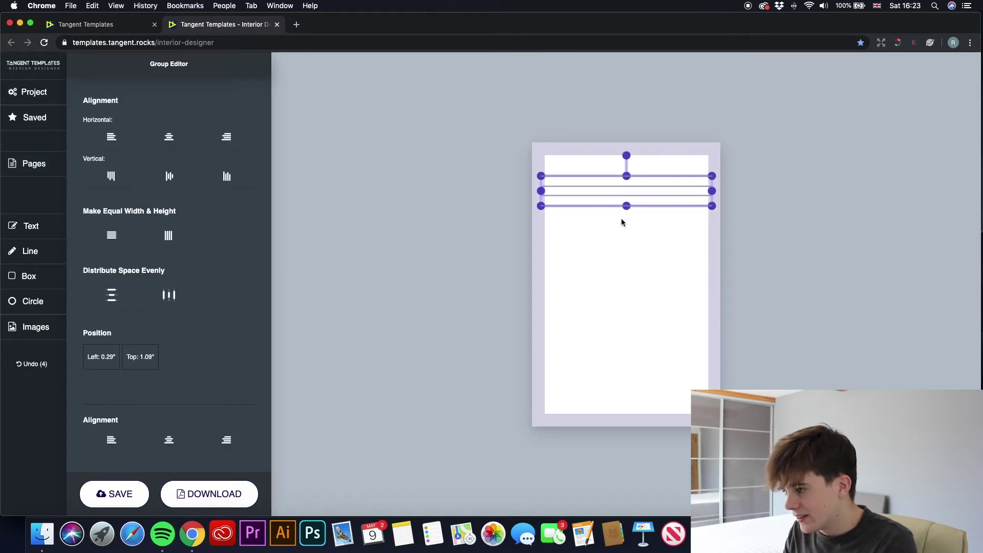
{"action": "left_click_drag", "start_coordinate": [622, 215], "coordinate": [627, 220]}
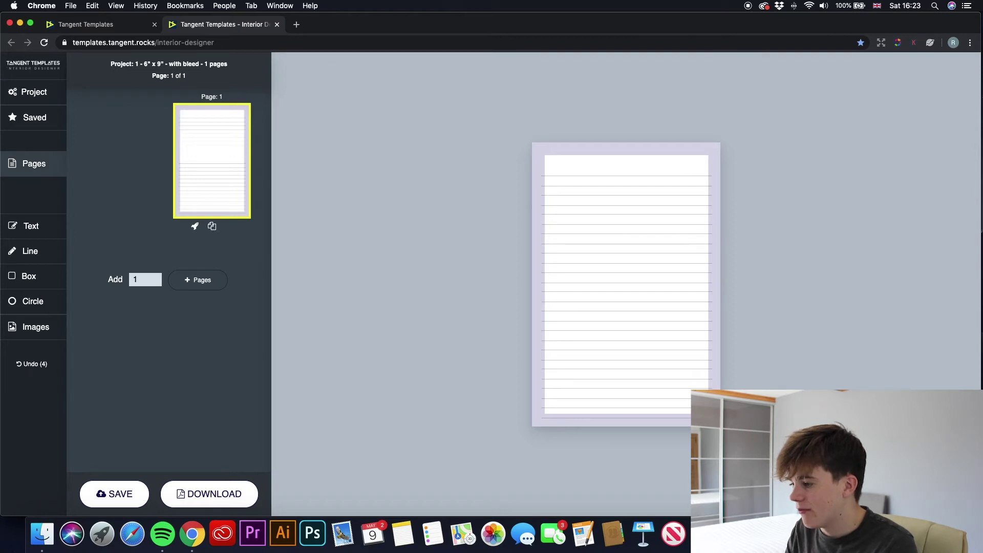
{"action": "left_click", "coordinate": [664, 417]}
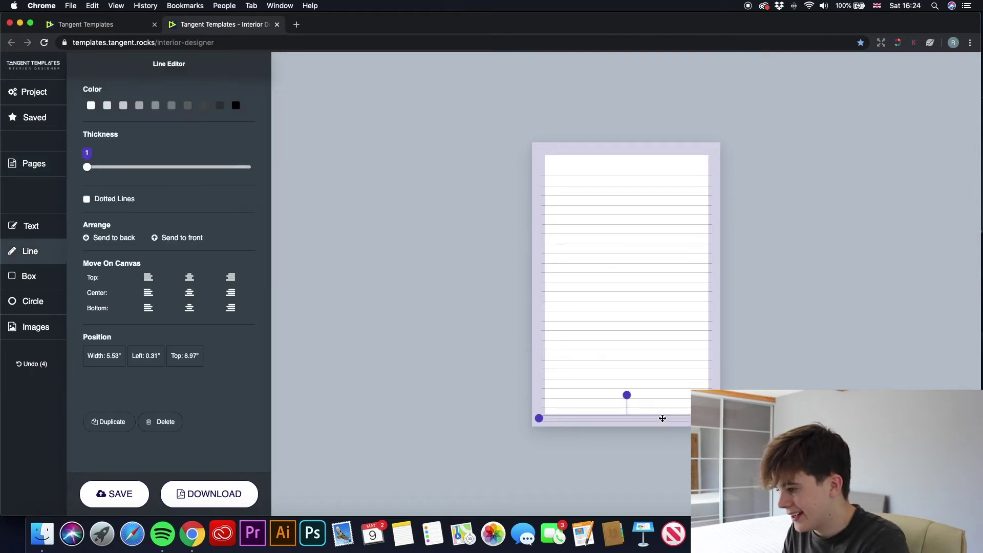
{"action": "left_click", "coordinate": [663, 415]}
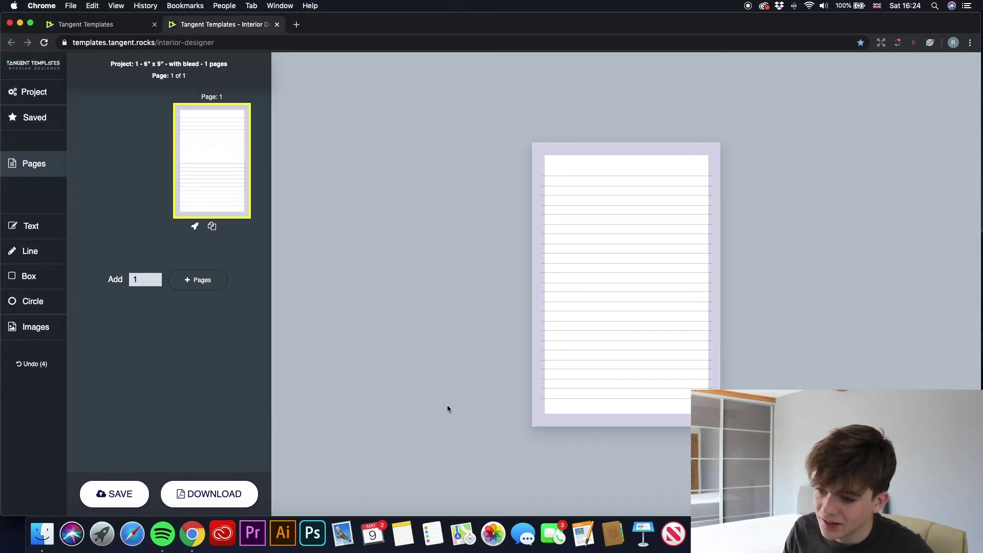
{"action": "left_click", "coordinate": [156, 281]}
- Add 120 new College Ruled pages to the project
{"action": "key", "text": "BackSpace"}
{"action": "type", "text": "1"}
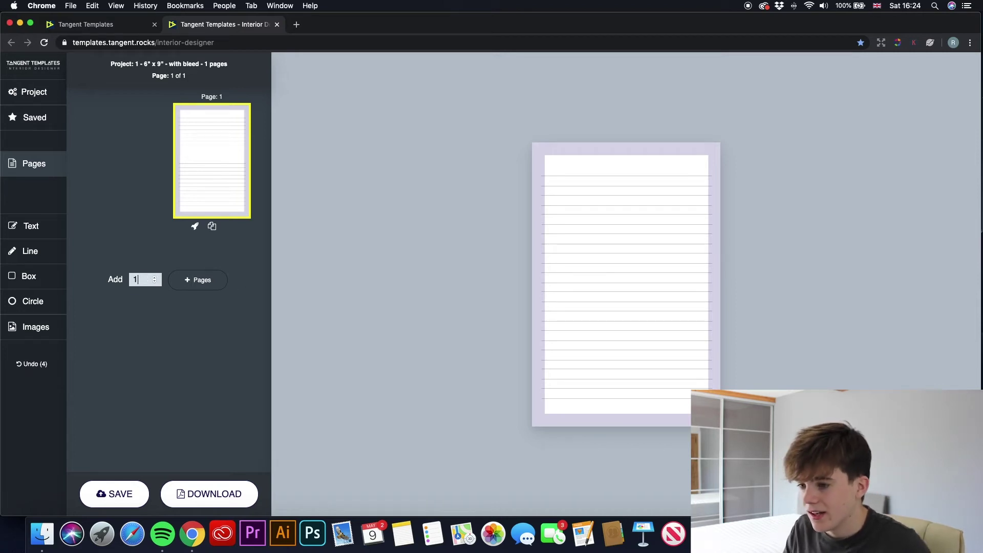
{"action": "type", "text": "20"}
{"action": "left_click", "coordinate": [186, 284]}
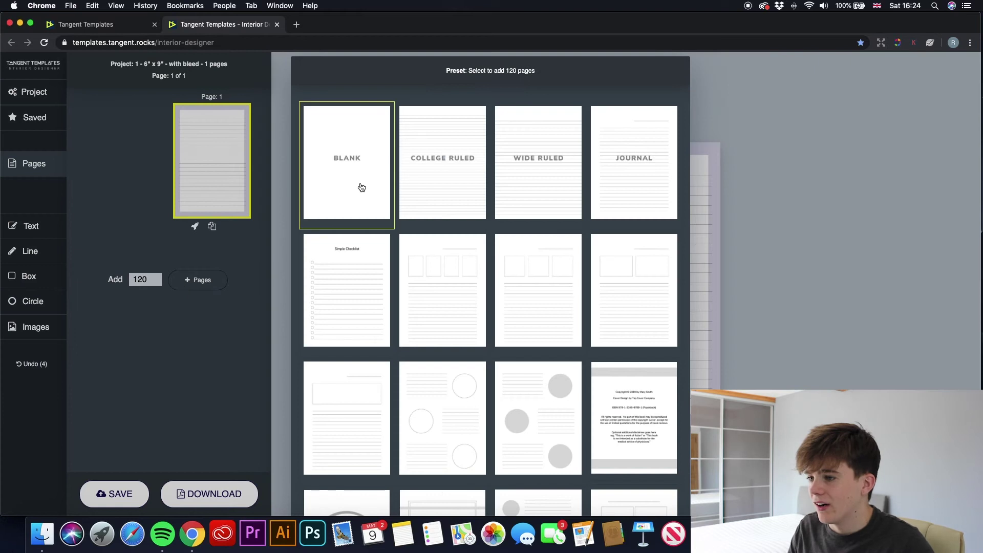
{"action": "scroll", "coordinate": [409, 195], "scroll_direction": "down", "scroll_amount": 2}
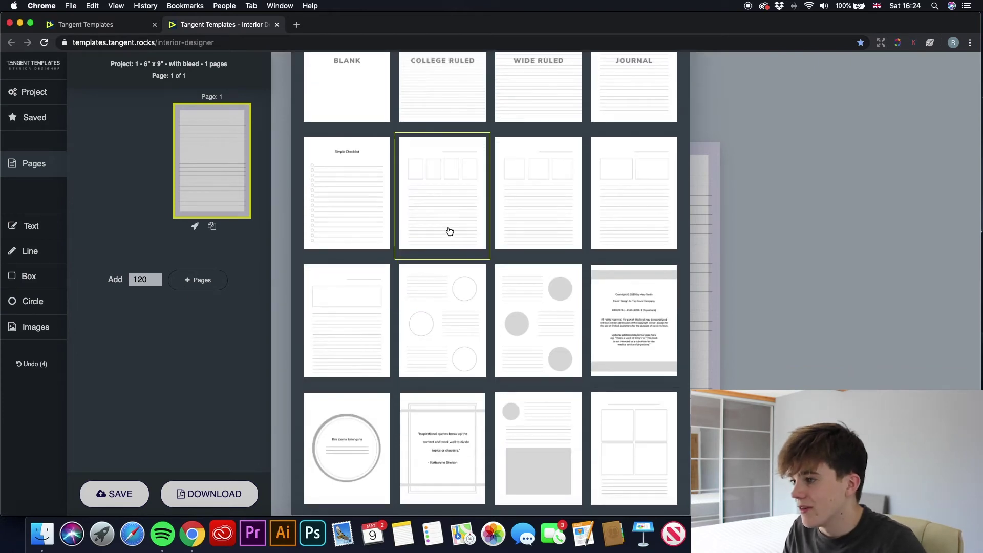
{"action": "scroll", "coordinate": [449, 231], "scroll_direction": "up", "scroll_amount": 2}
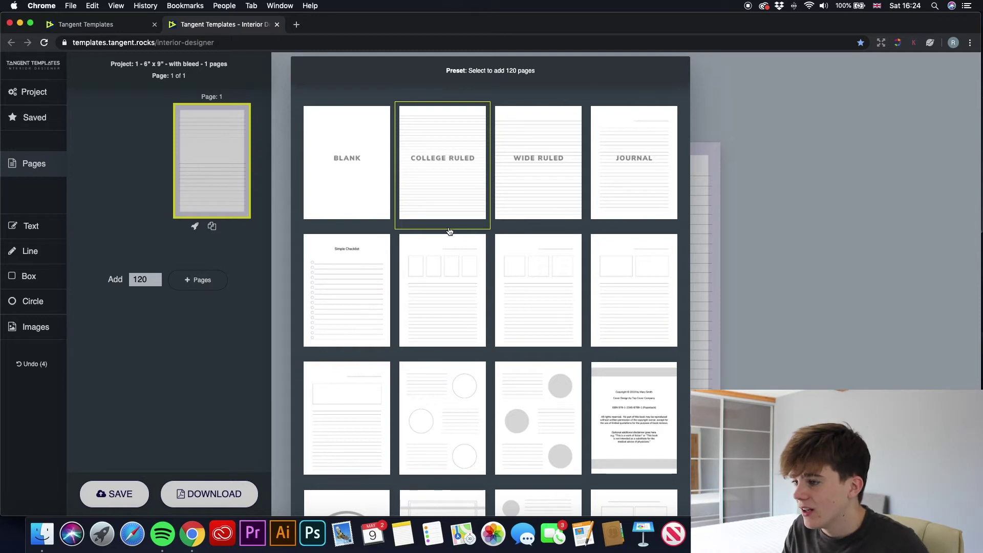
{"action": "left_click", "coordinate": [437, 213]}
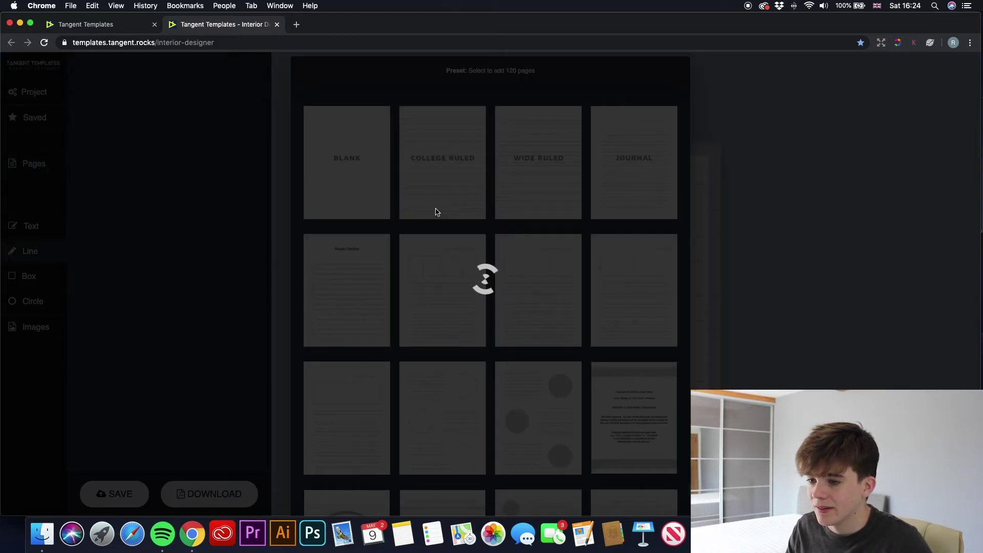
- Scroll the Pages list and select page 14 for editing
{"action": "scroll", "coordinate": [243, 287], "scroll_direction": "down", "scroll_amount": 2}
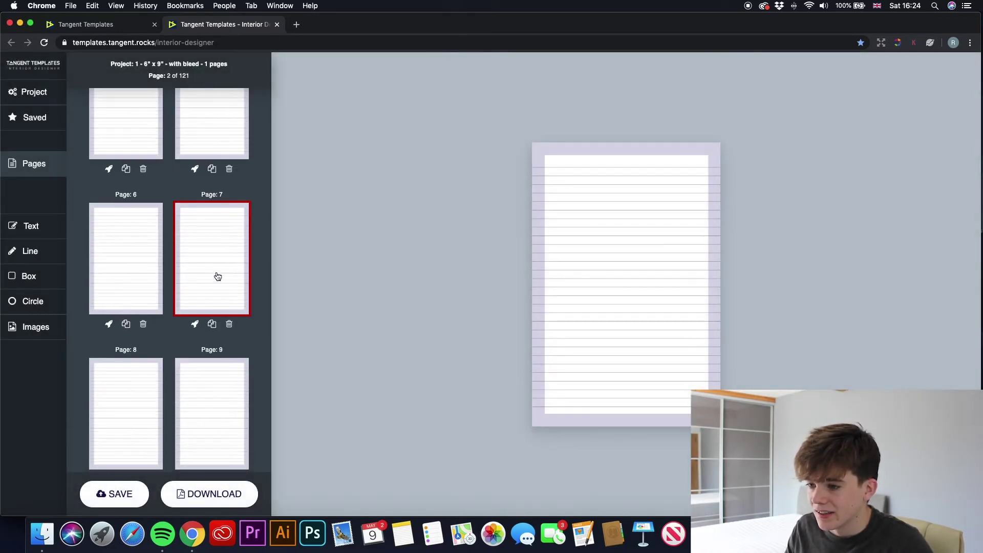
{"action": "scroll", "coordinate": [218, 277], "scroll_direction": "down", "scroll_amount": 4}
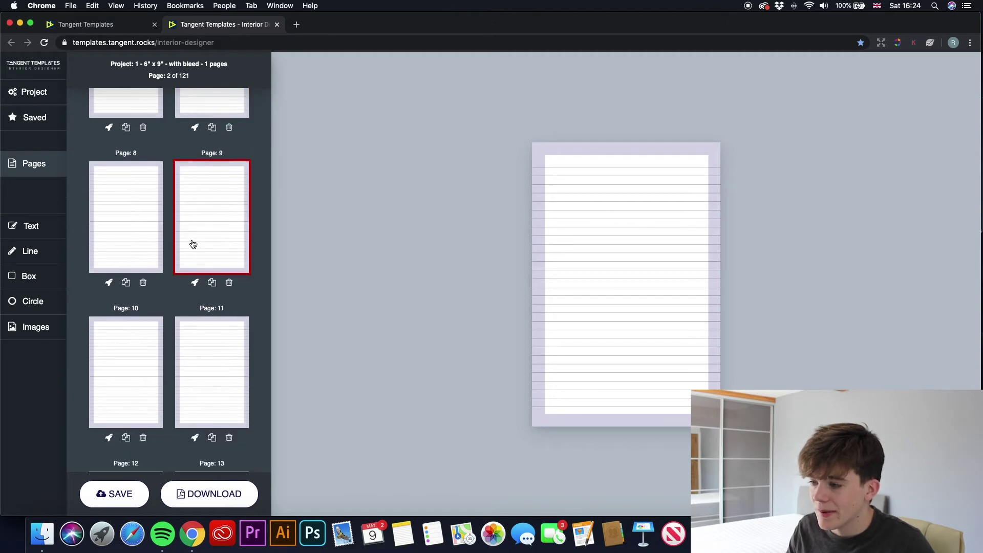
{"action": "scroll", "coordinate": [197, 266], "scroll_direction": "down", "scroll_amount": 5}
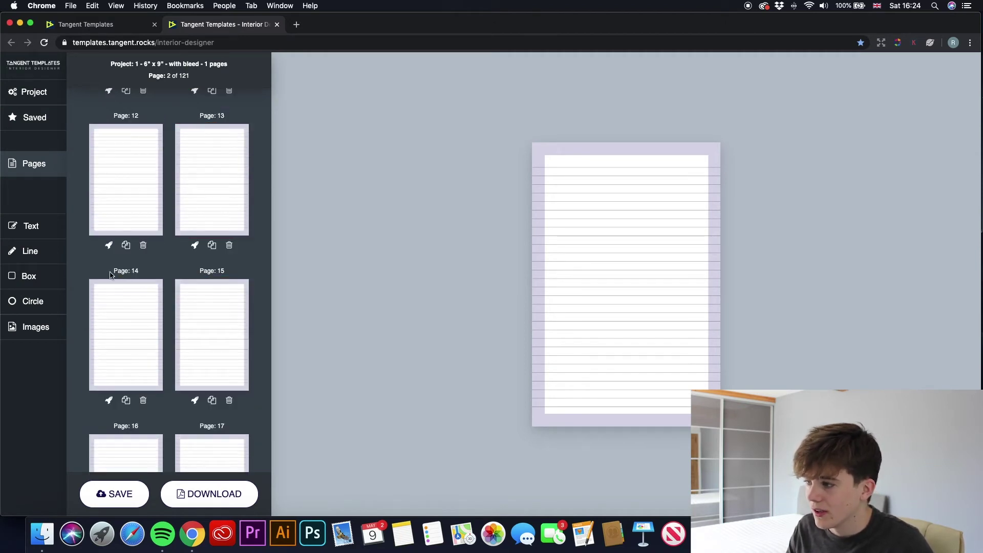
{"action": "left_click", "coordinate": [154, 325]}
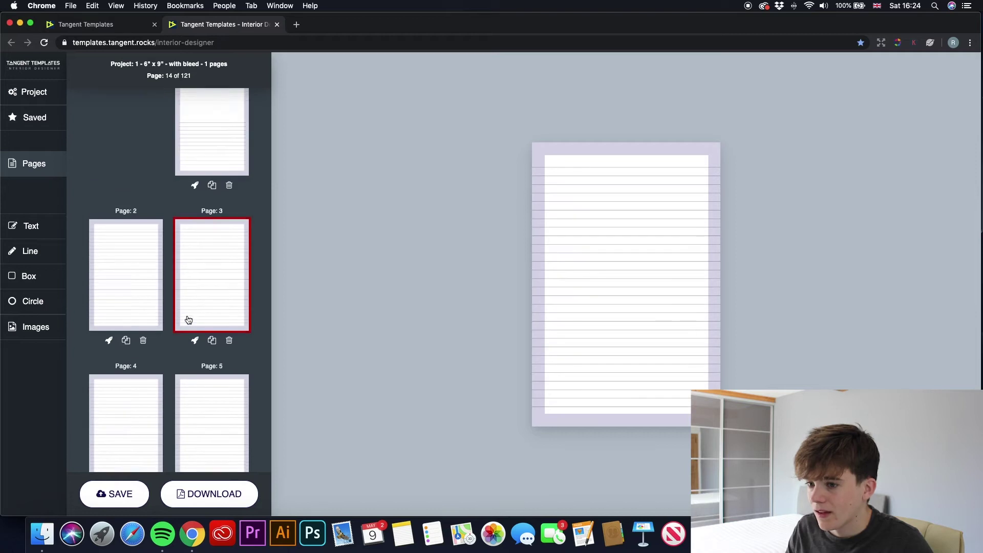
- Add an empty text box to page 14, browse the Fonts and Text Editor options, then close the designer
{"action": "scroll", "coordinate": [188, 320], "scroll_direction": "up", "scroll_amount": 1}
{"action": "left_click", "coordinate": [32, 227]}
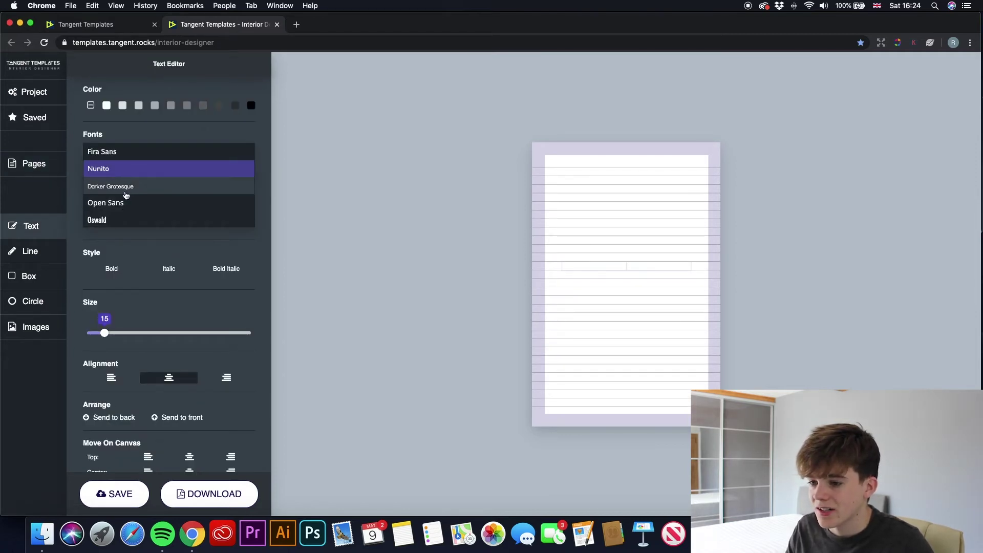
{"action": "scroll", "coordinate": [126, 195], "scroll_direction": "down", "scroll_amount": 10}
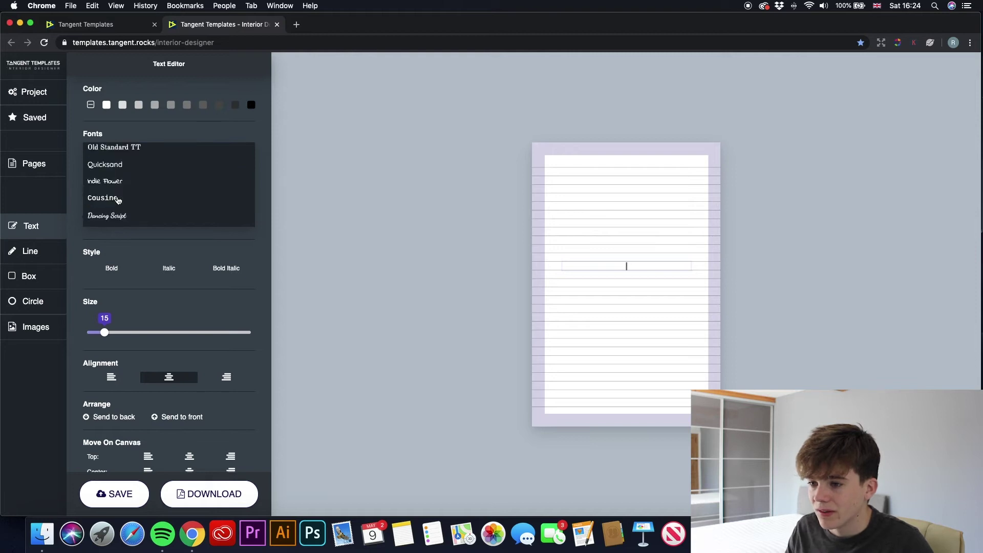
{"action": "scroll", "coordinate": [126, 199], "scroll_direction": "down", "scroll_amount": 6}
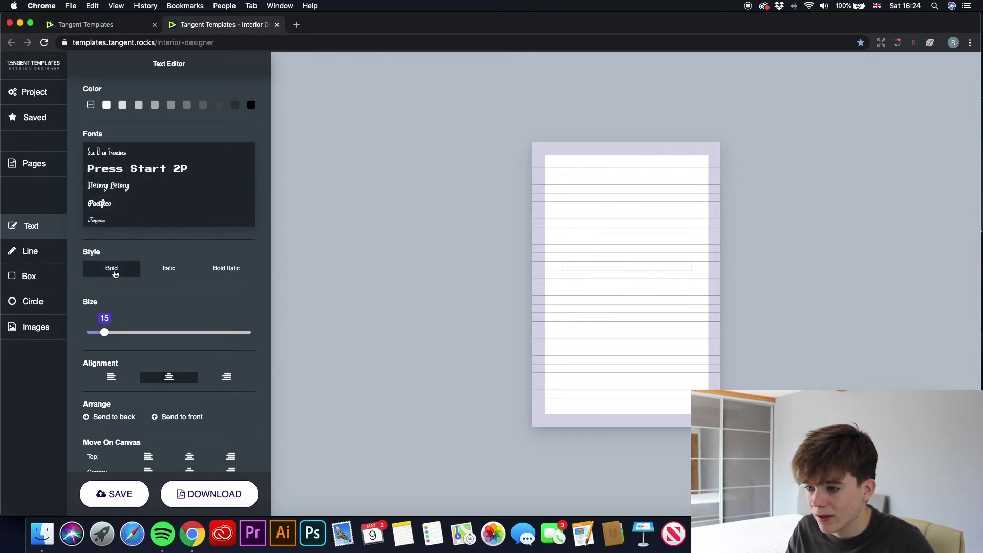
{"action": "scroll", "coordinate": [195, 285], "scroll_direction": "down", "scroll_amount": 2}
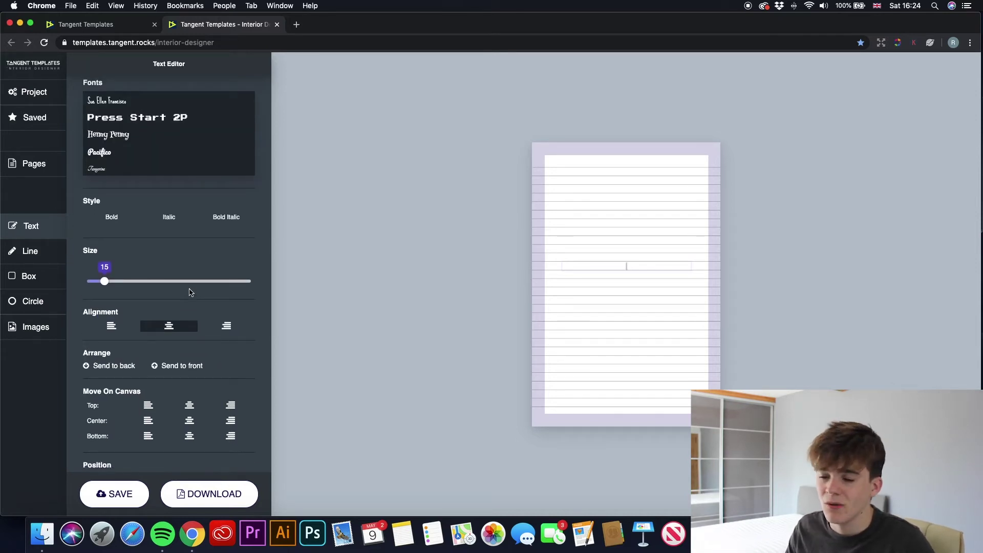
{"action": "scroll", "coordinate": [190, 292], "scroll_direction": "up", "scroll_amount": 1}
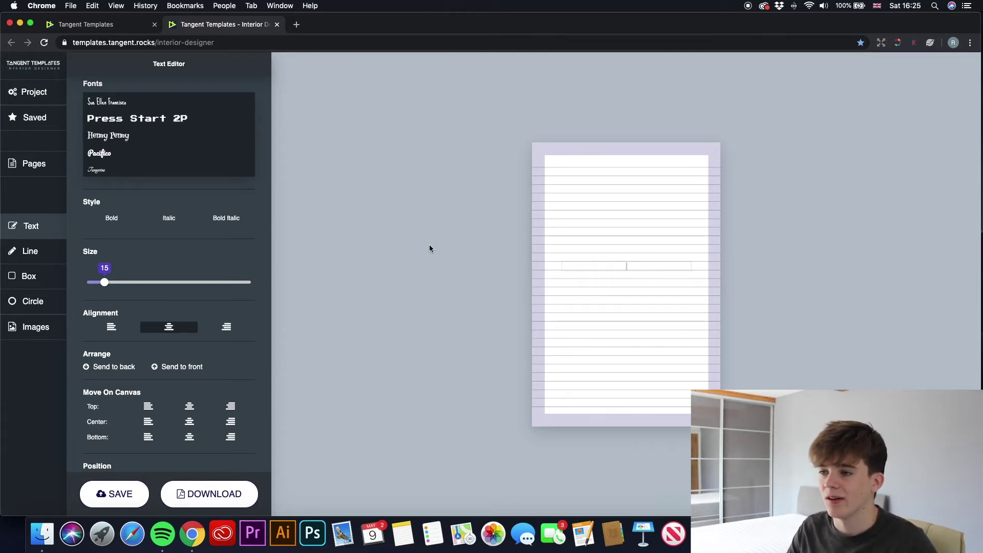
{"action": "left_click", "coordinate": [277, 24]}
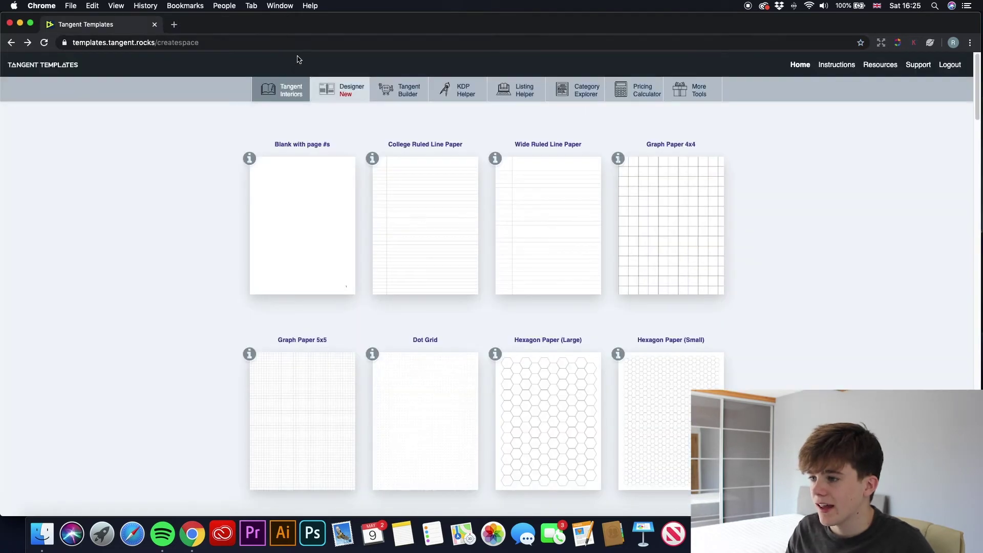
- Open the Tangent Builder and start a 100-page book to reach its template picker
{"action": "left_click", "coordinate": [392, 95]}
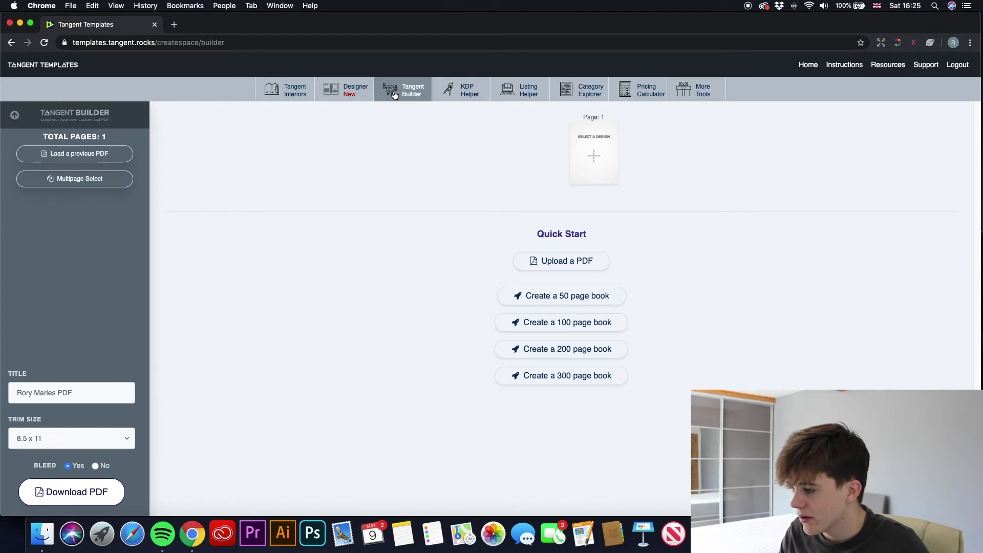
{"action": "left_click", "coordinate": [576, 328]}
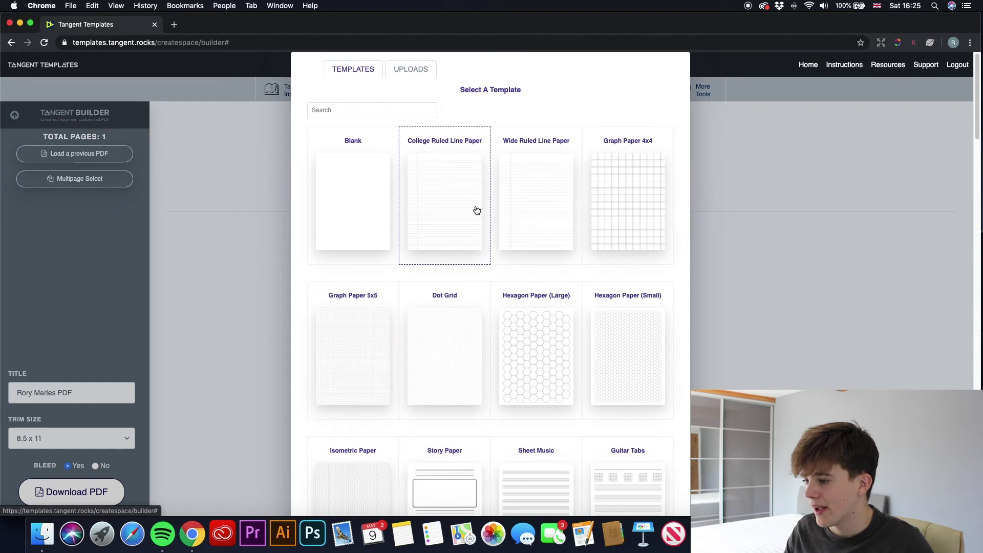
{"action": "scroll", "coordinate": [476, 212], "scroll_direction": "down", "scroll_amount": 2}
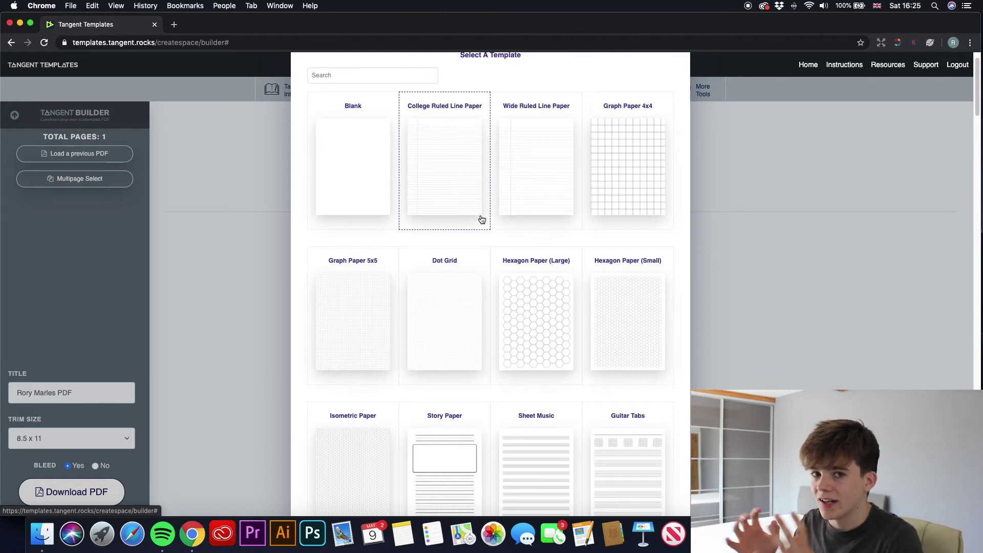
- Fill the book with College Ruled Line Paper, then delete page 89 and pages 83–88
{"action": "left_click", "coordinate": [459, 185]}
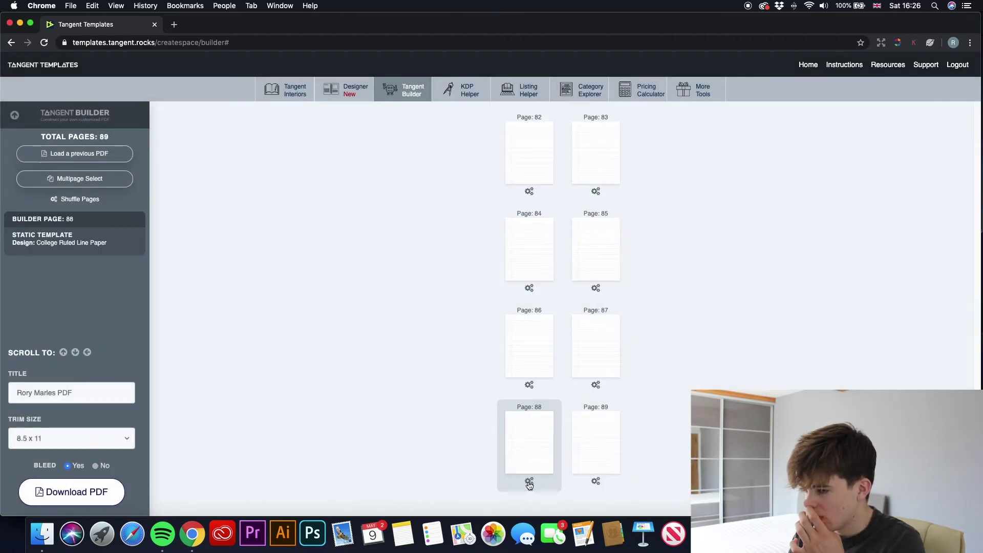
{"action": "left_click", "coordinate": [596, 481]}
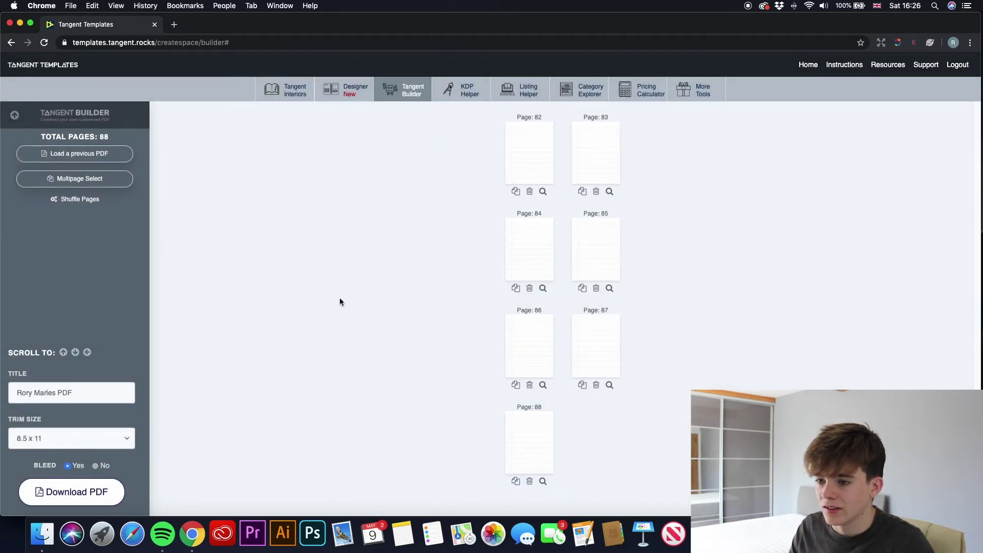
{"action": "left_click", "coordinate": [91, 178]}
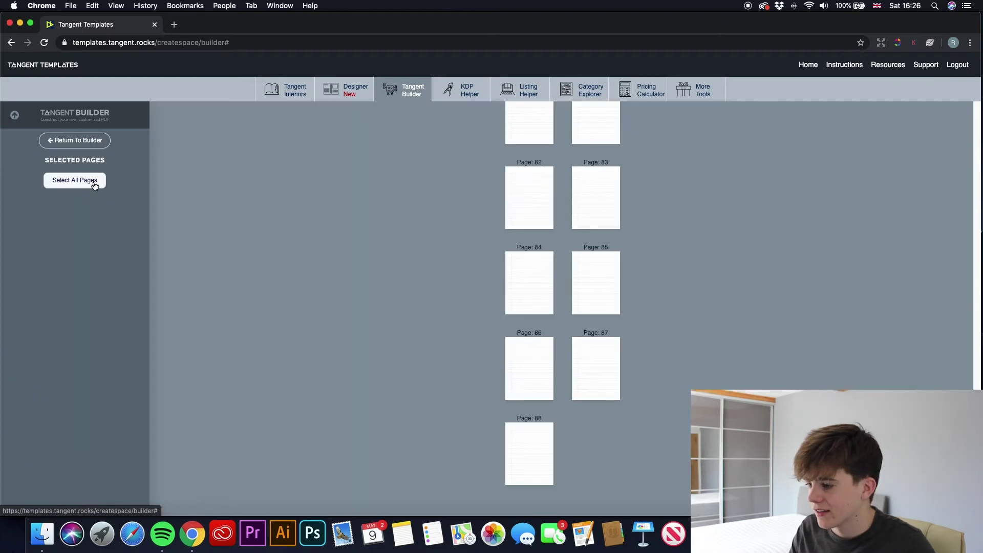
{"action": "left_click", "coordinate": [533, 434]}
{"action": "left_click", "coordinate": [530, 369]}
{"action": "left_click", "coordinate": [528, 287]}
{"action": "left_click", "coordinate": [589, 342]}
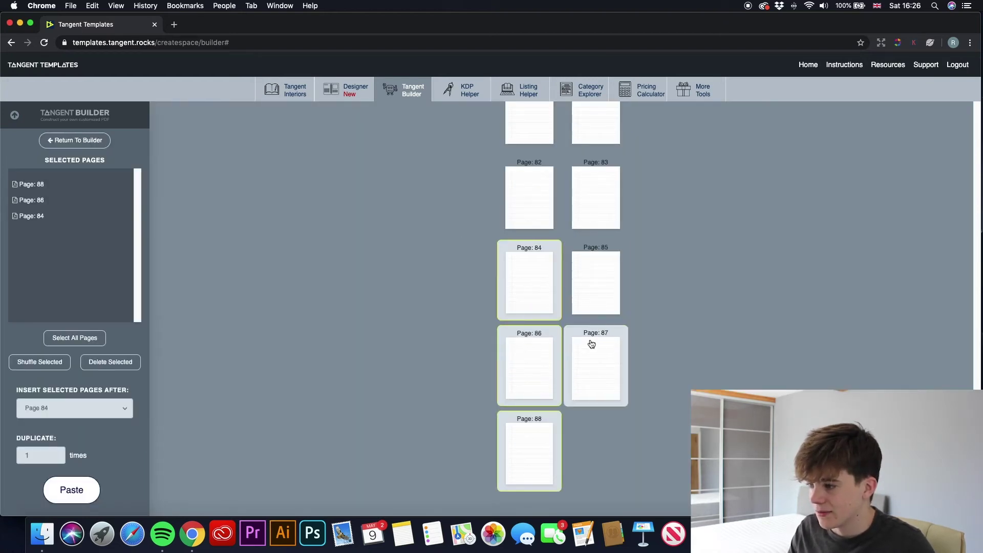
{"action": "left_click", "coordinate": [595, 199]}
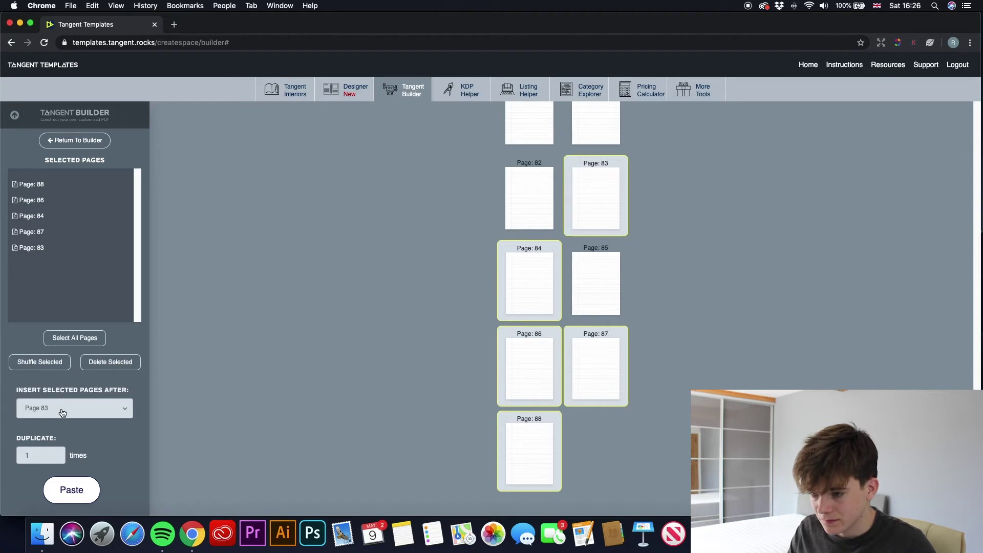
{"action": "left_click", "coordinate": [115, 364]}
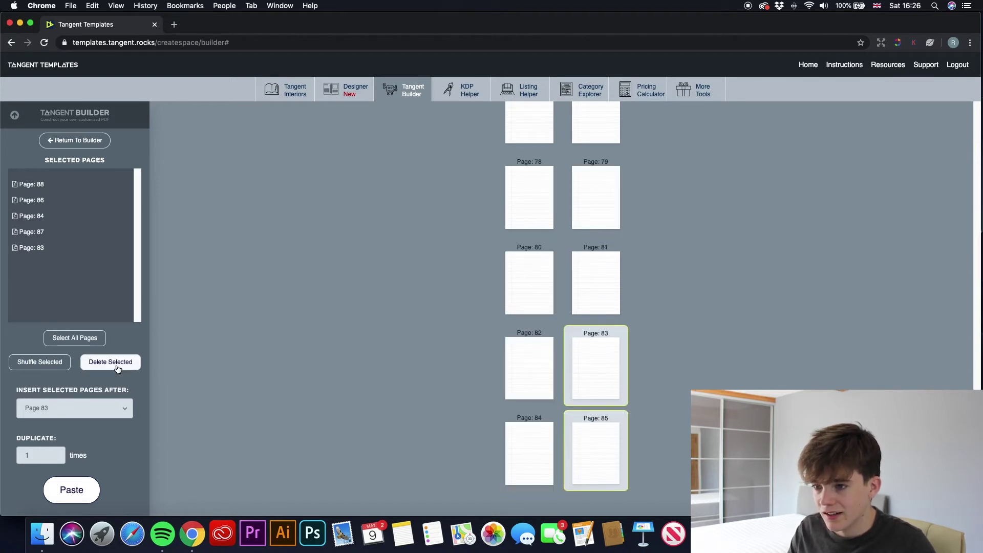
- Return to the main builder view and check the empty saved listings
{"action": "left_click", "coordinate": [78, 141]}
{"action": "left_click", "coordinate": [86, 155]}
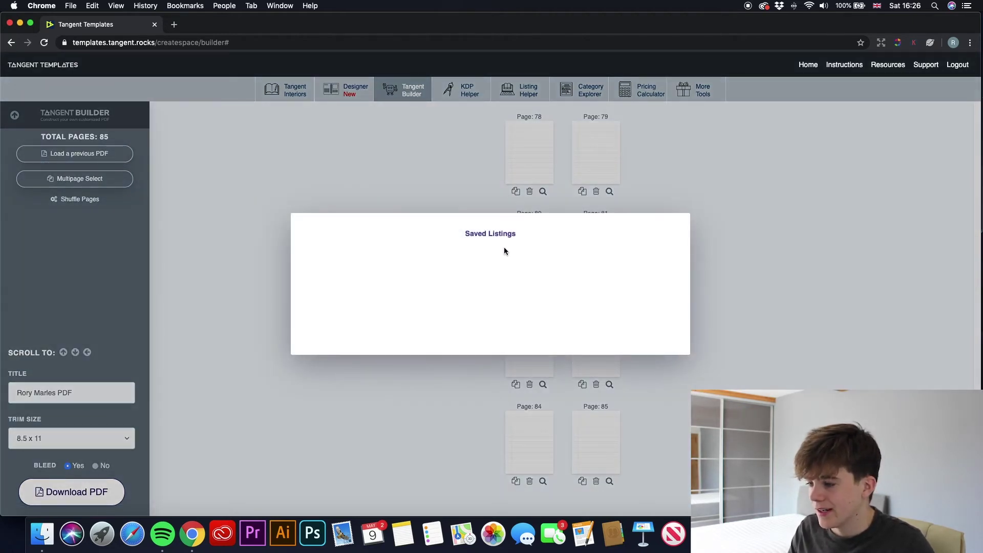
{"action": "left_click", "coordinate": [458, 174]}
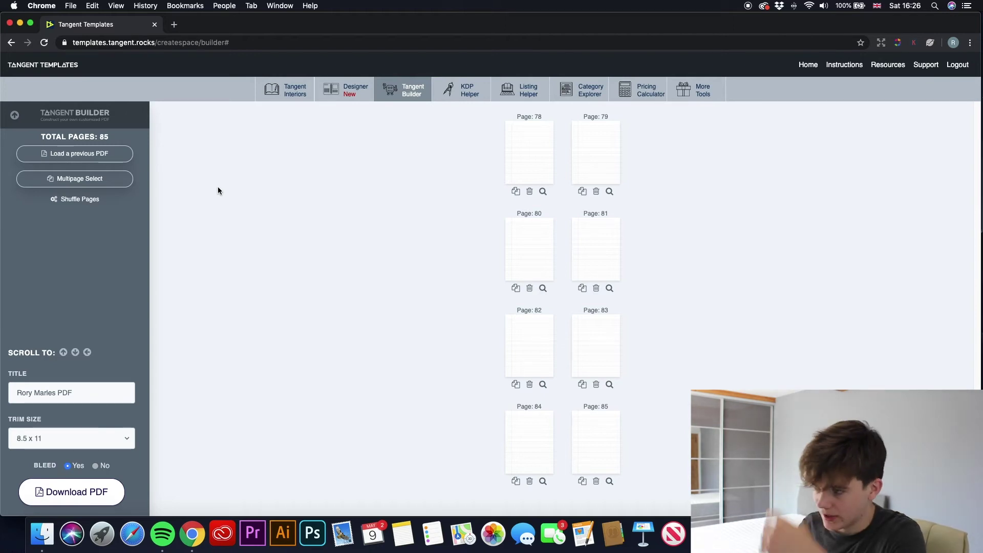
- In KDP Helper, calculate dimensions for a 6 x 9, 120-page, white-paper book with bleed
{"action": "left_click", "coordinate": [457, 96]}
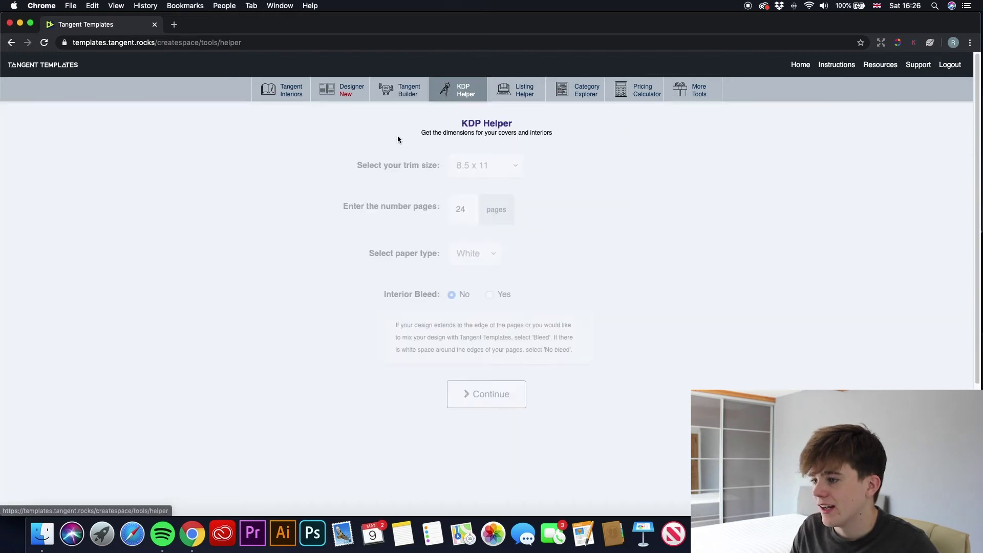
{"action": "left_click", "coordinate": [475, 173]}
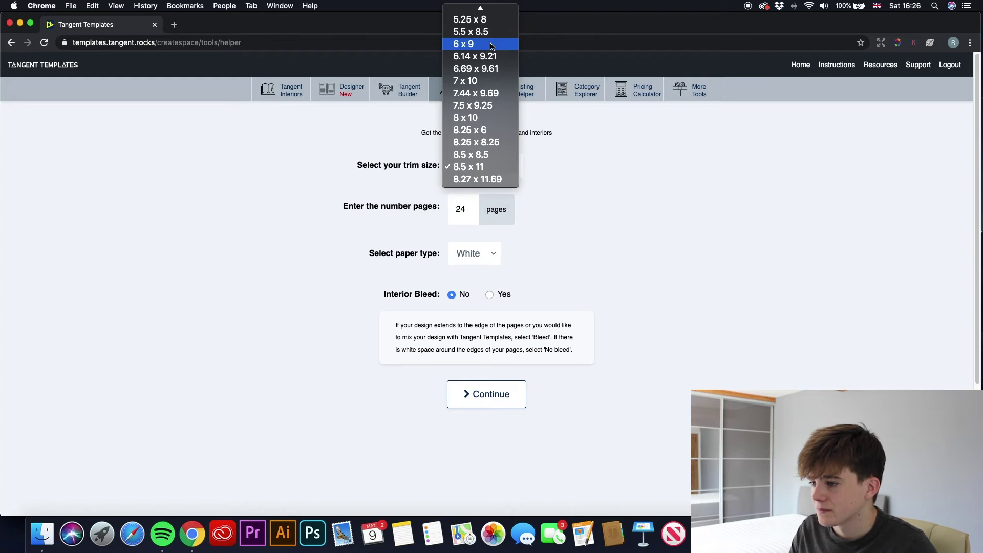
{"action": "left_click", "coordinate": [471, 44]}
{"action": "left_click", "coordinate": [474, 212]}
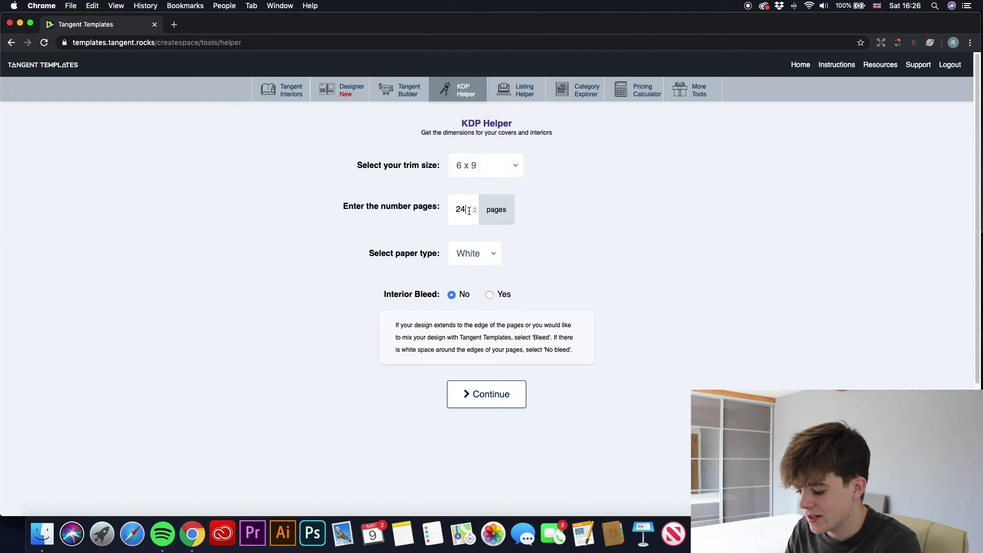
{"action": "double_click", "coordinate": [469, 211]}
{"action": "type", "text": "120"}
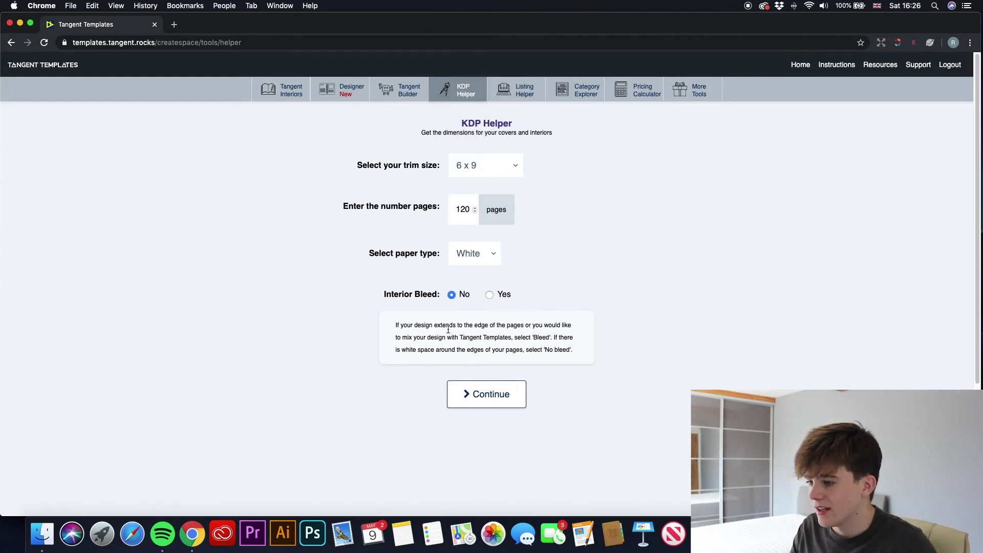
{"action": "left_click", "coordinate": [485, 257]}
{"action": "left_click", "coordinate": [487, 255]}
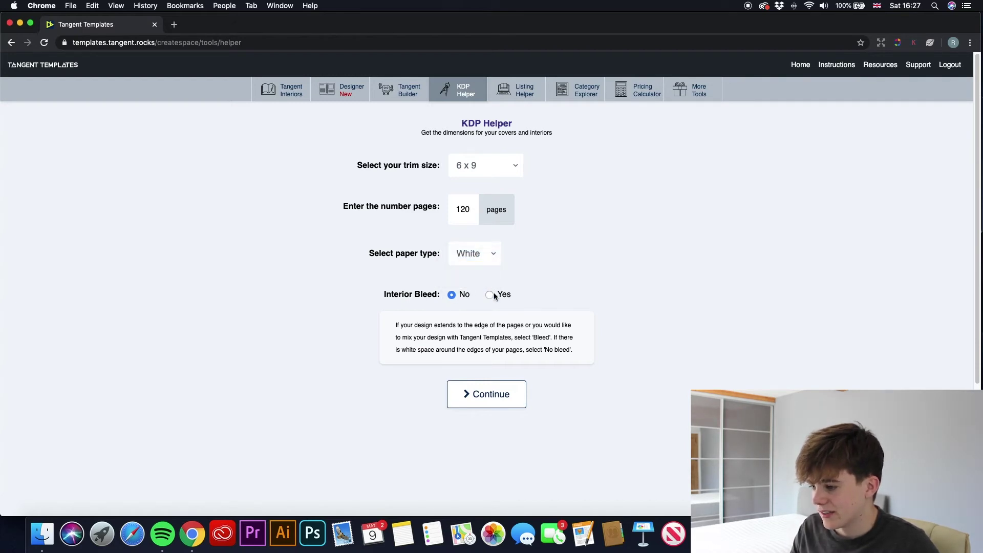
{"action": "left_click", "coordinate": [487, 394]}
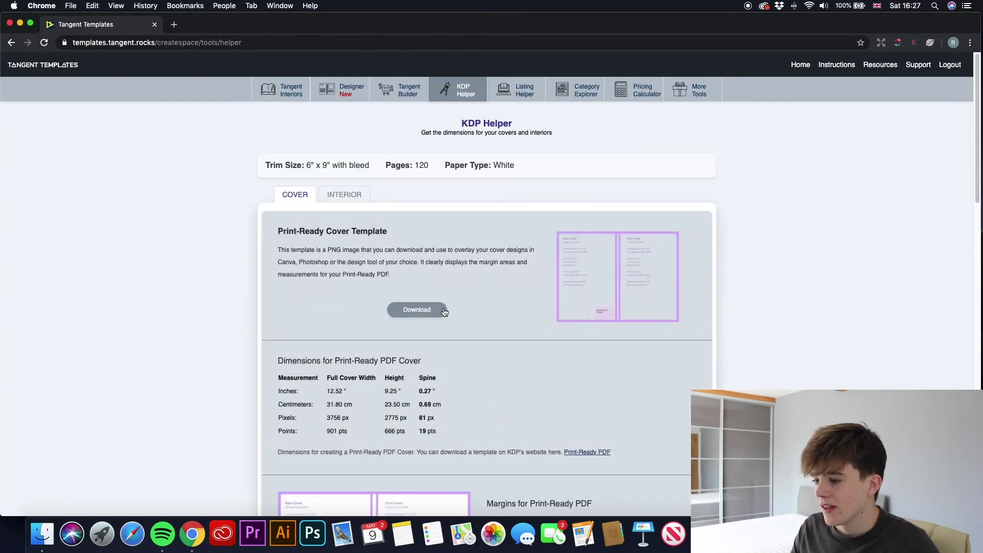
- Scroll through the cover results: 12.52 x 9.25 in, 0.27 in spine, and cover margins
{"action": "scroll", "coordinate": [444, 312], "scroll_direction": "down", "scroll_amount": 5}
{"action": "scroll", "coordinate": [444, 312], "scroll_direction": "down", "scroll_amount": 3}
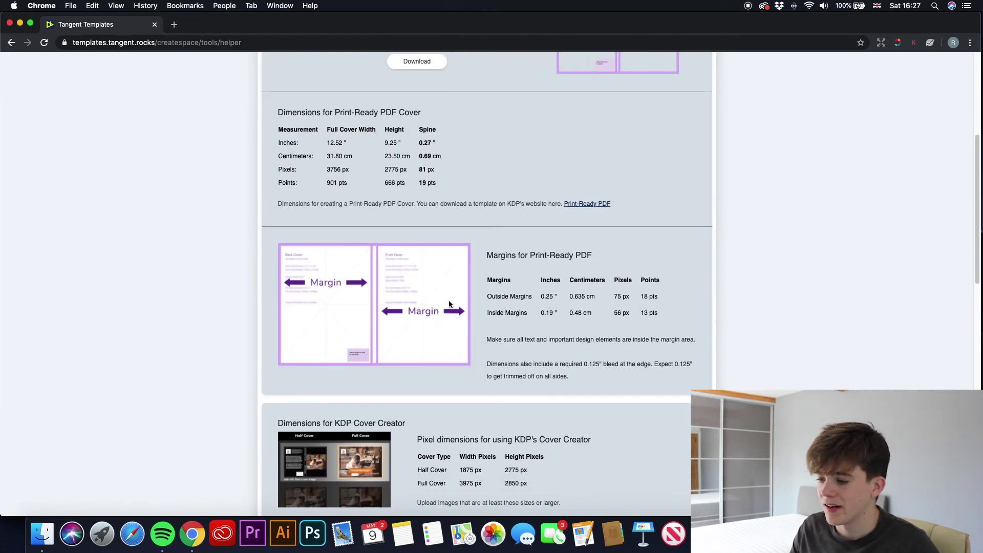
{"action": "scroll", "coordinate": [444, 311], "scroll_direction": "down", "scroll_amount": 8}
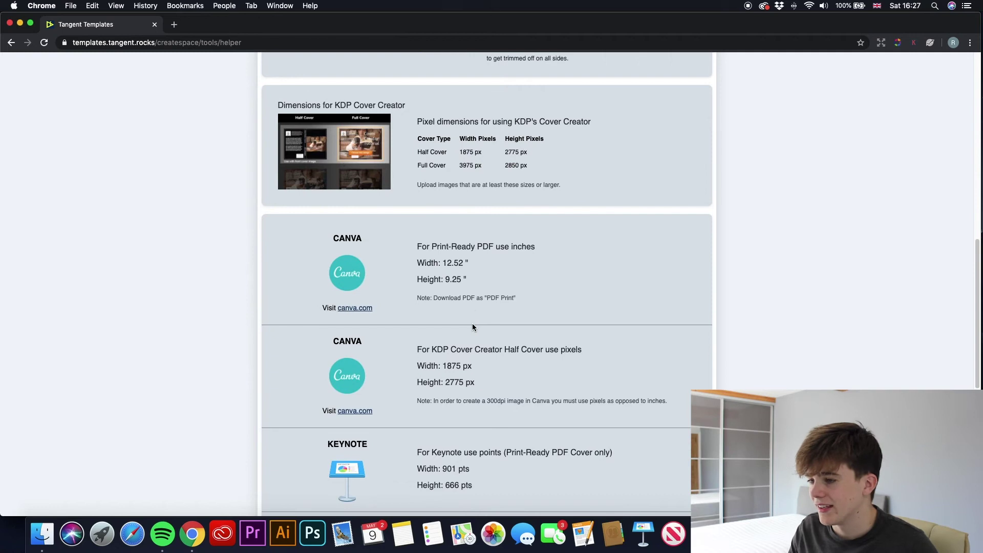
{"action": "scroll", "coordinate": [472, 326], "scroll_direction": "up", "scroll_amount": 10}
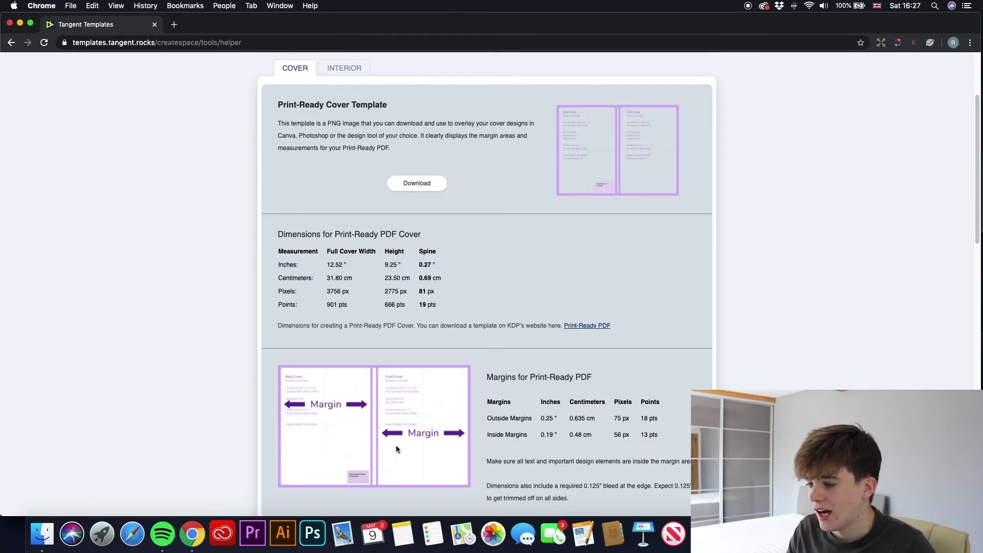
{"action": "scroll", "coordinate": [398, 446], "scroll_direction": "down", "scroll_amount": 5}
- Download the print-ready cover template PNG, view it in Preview, then close it
{"action": "scroll", "coordinate": [410, 408], "scroll_direction": "up", "scroll_amount": 5}
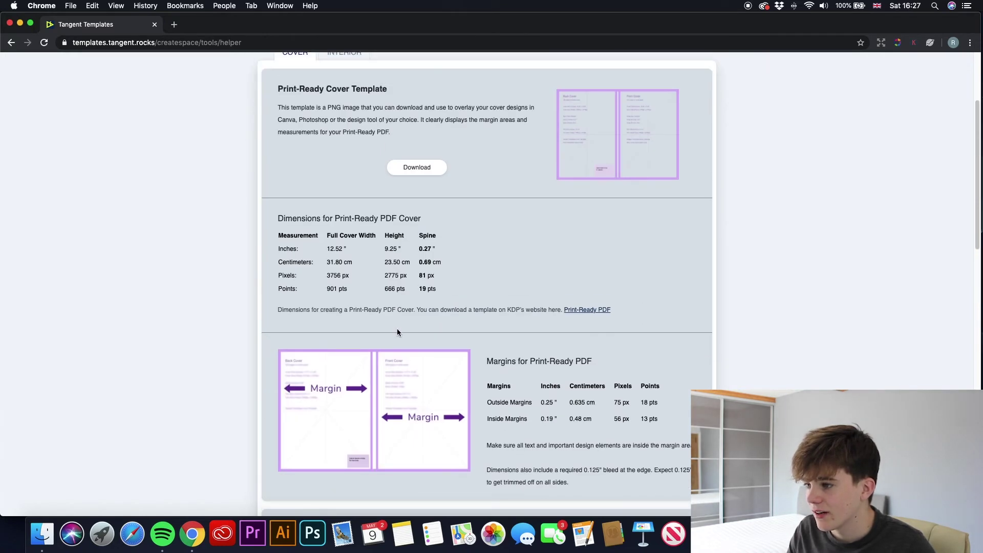
{"action": "left_click", "coordinate": [412, 168]}
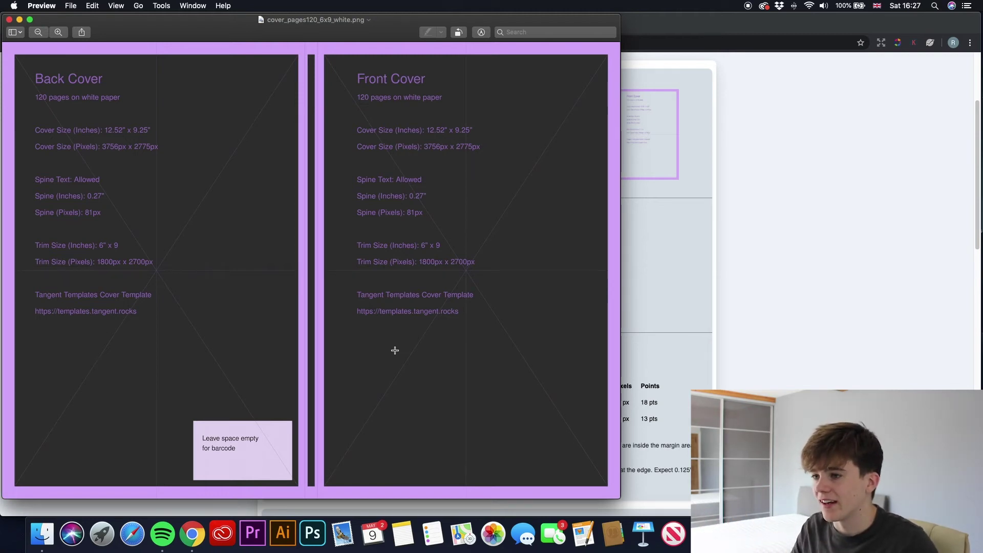
{"action": "key", "text": "super+w"}
{"action": "scroll", "coordinate": [472, 364], "scroll_direction": "down", "scroll_amount": 5}
{"action": "scroll", "coordinate": [472, 364], "scroll_direction": "down", "scroll_amount": 4}
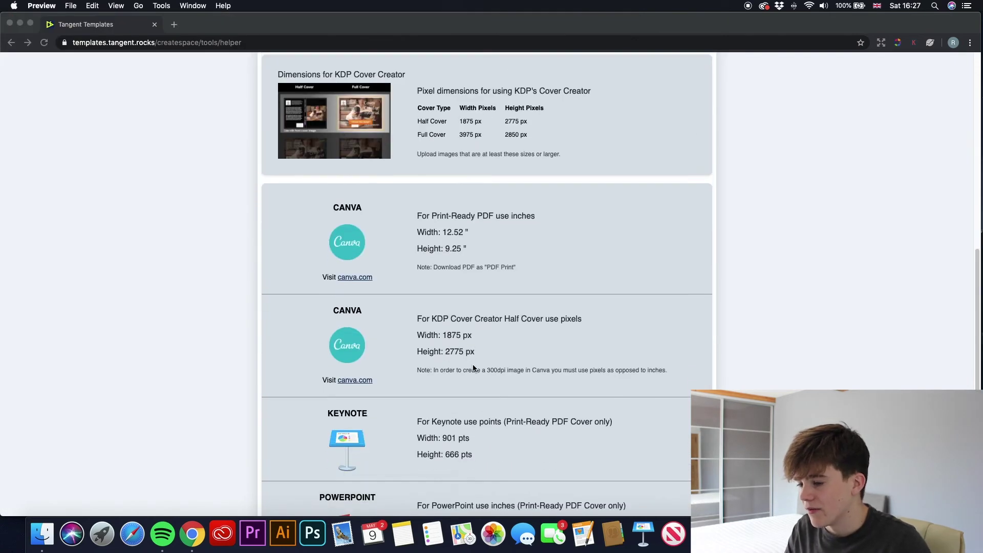
{"action": "scroll", "coordinate": [413, 287], "scroll_direction": "up", "scroll_amount": 10}
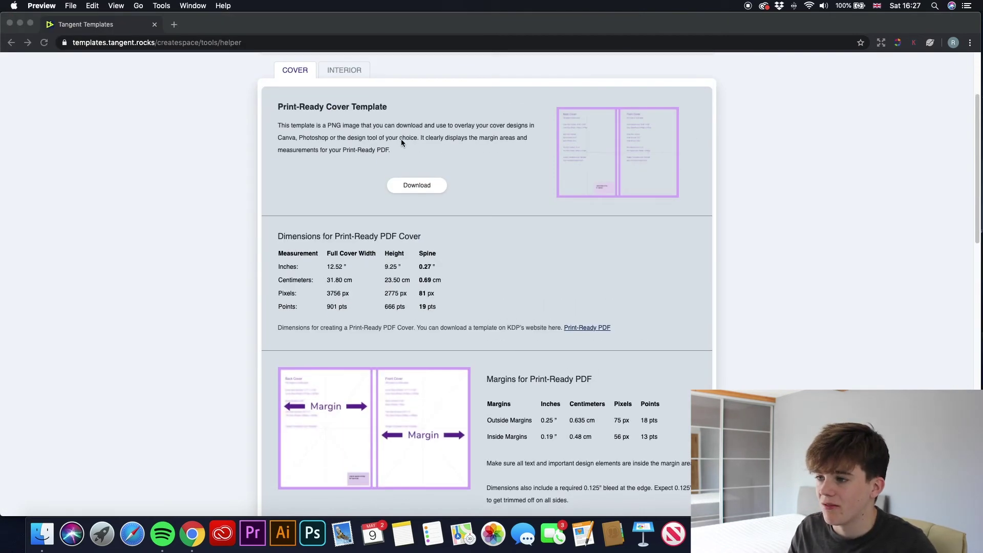
{"action": "left_click", "coordinate": [341, 77]}
- Show the Interior tab and review the 6.125 x 9.25 in bleed page dimensions
{"action": "left_click", "coordinate": [343, 72]}
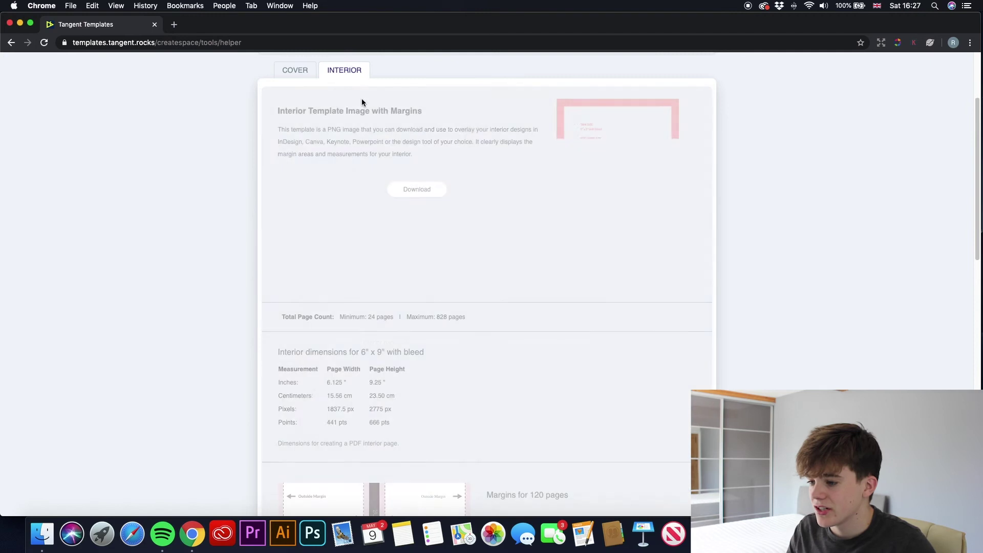
{"action": "scroll", "coordinate": [408, 241], "scroll_direction": "down", "scroll_amount": 3}
{"action": "scroll", "coordinate": [410, 249], "scroll_direction": "down", "scroll_amount": 2}
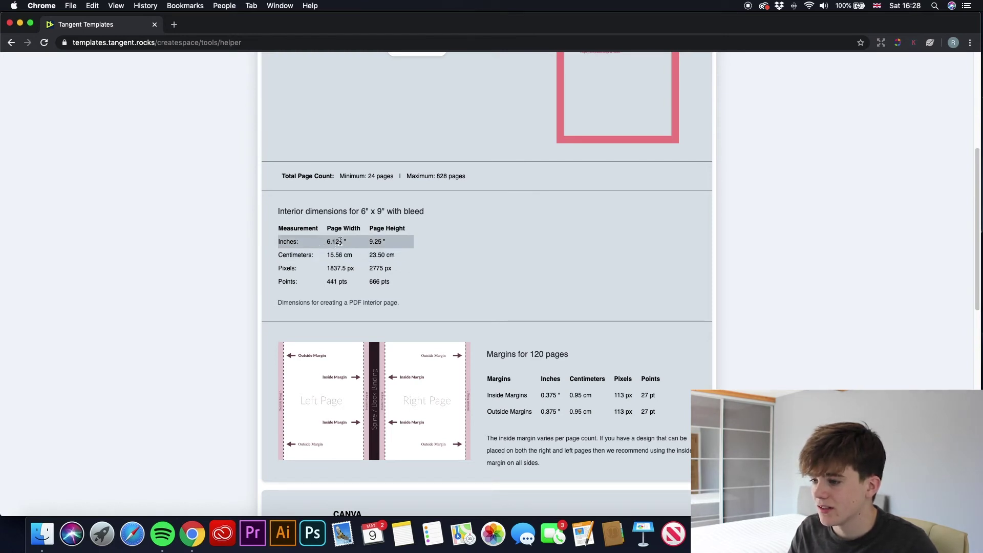
{"action": "scroll", "coordinate": [379, 253], "scroll_direction": "down", "scroll_amount": 10}
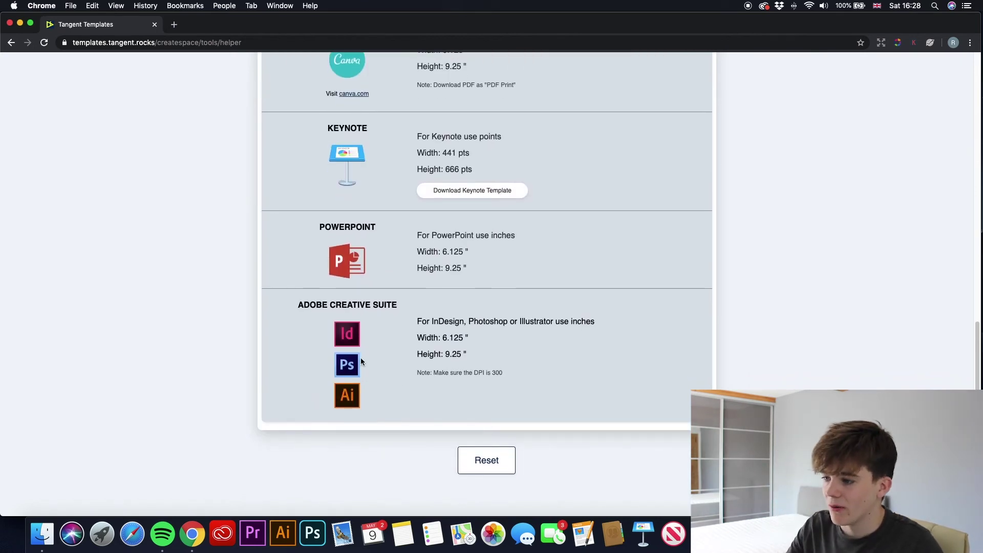
{"action": "scroll", "coordinate": [370, 326], "scroll_direction": "up", "scroll_amount": 3}
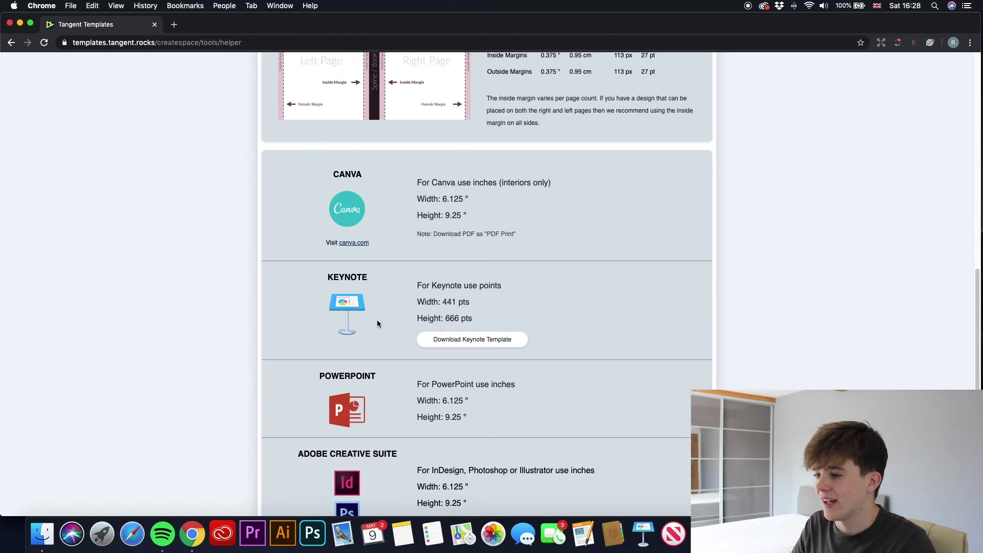
{"action": "scroll", "coordinate": [377, 320], "scroll_direction": "up", "scroll_amount": 15}
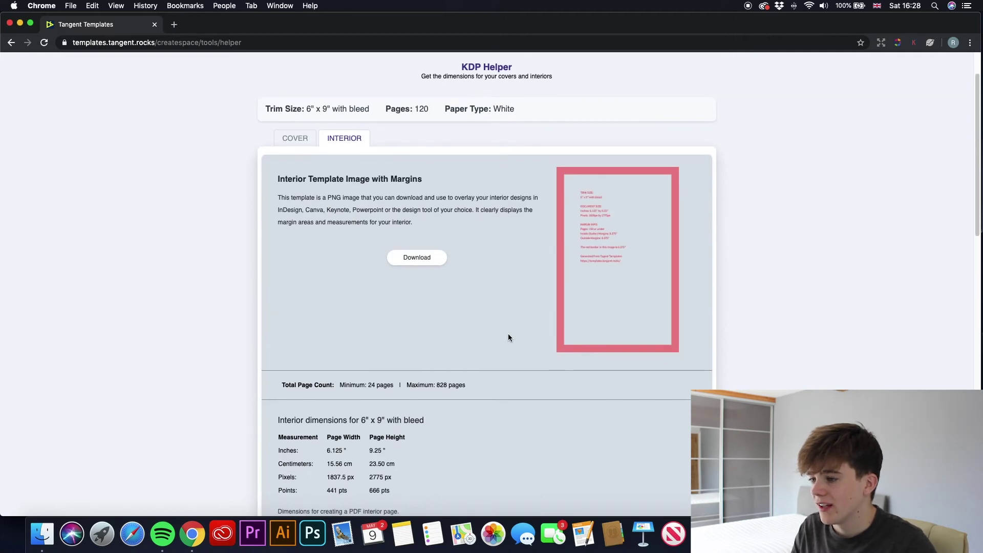
- Download the 6x9_pages120_with_bleed.png interior template, preview it, and close Preview
{"action": "left_click", "coordinate": [417, 257]}
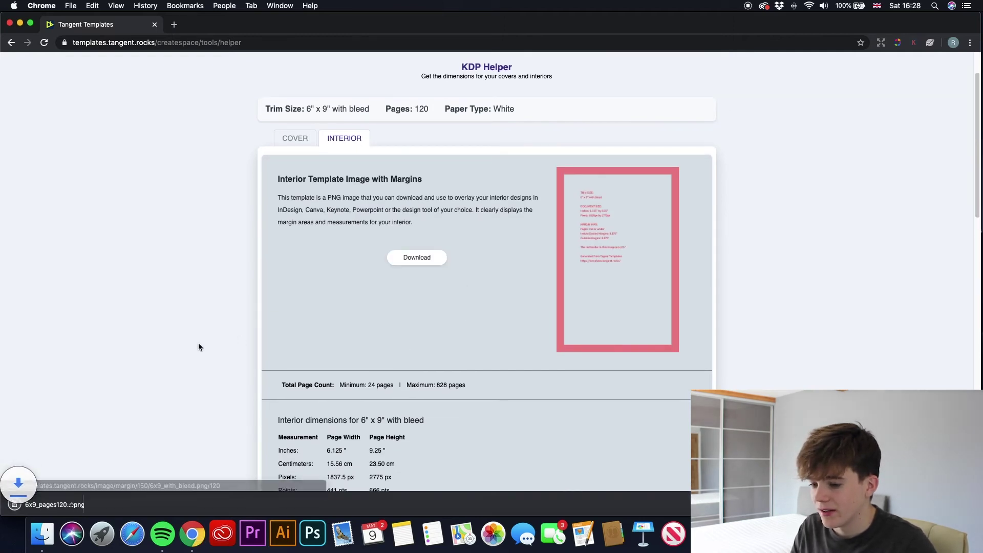
{"action": "left_click", "coordinate": [76, 505]}
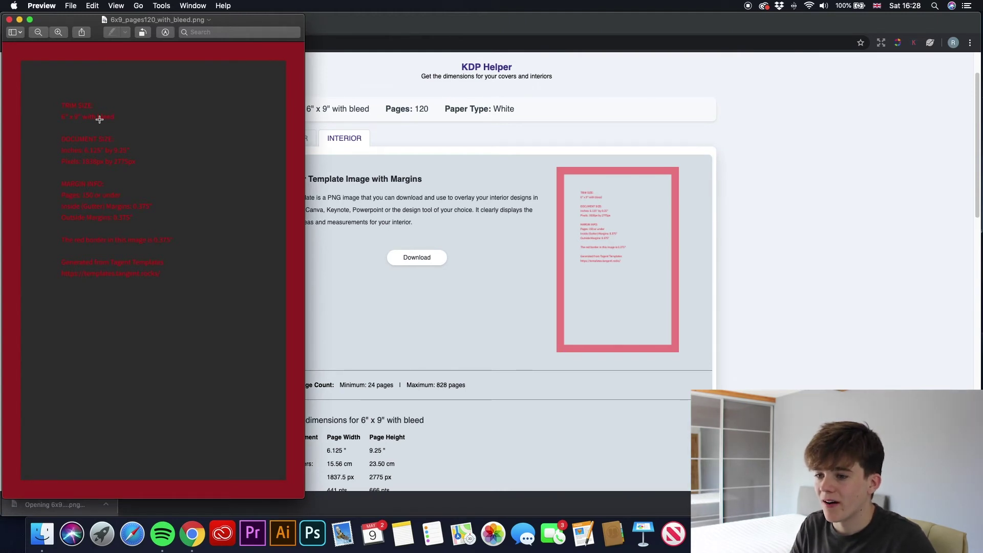
{"action": "left_click", "coordinate": [9, 19]}
{"action": "scroll", "coordinate": [298, 229], "scroll_direction": "up", "scroll_amount": 2}
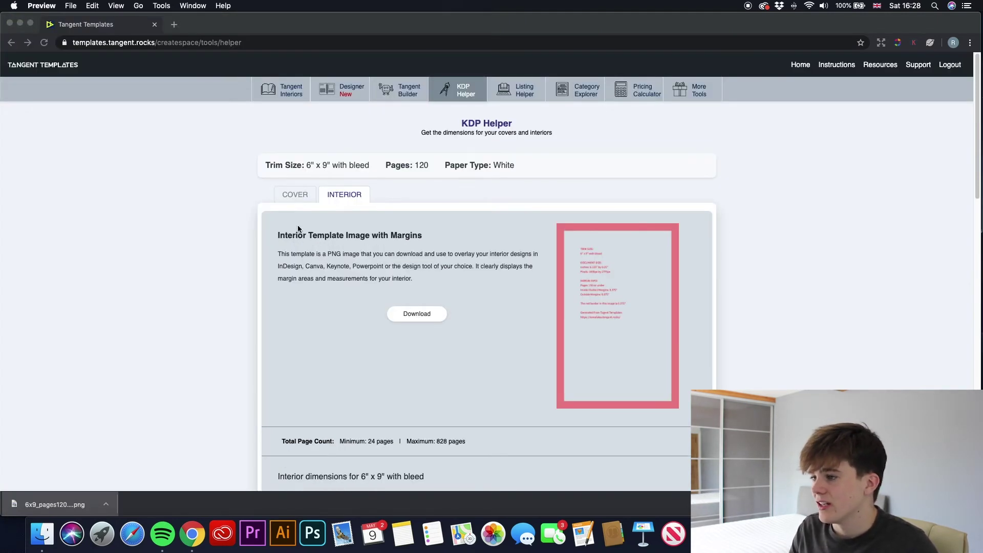
{"action": "left_click", "coordinate": [525, 93]}
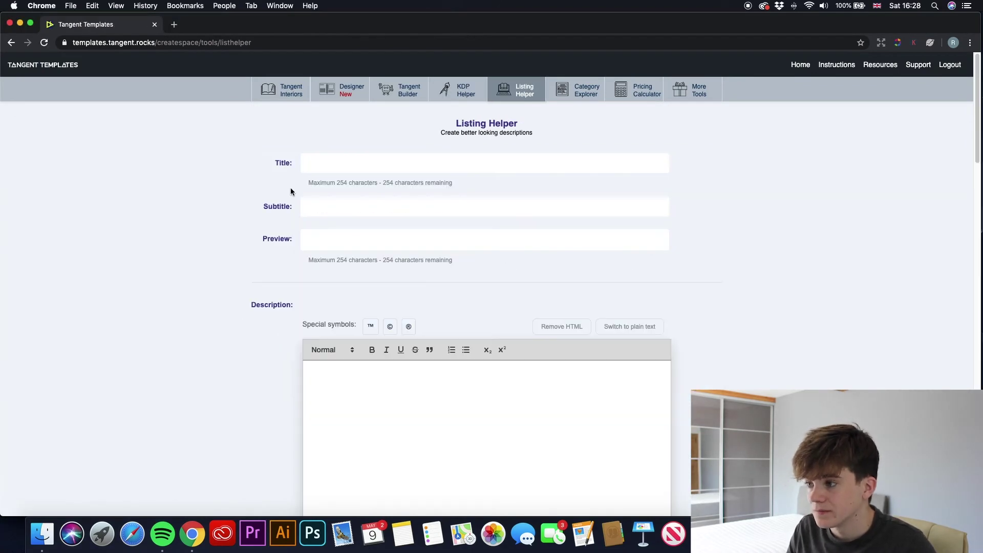
- Enter title 'Fun Lizard Notebook' and subtitle 'Cool Lizard Journal For Boys And Girls'
{"action": "left_click", "coordinate": [308, 167]}
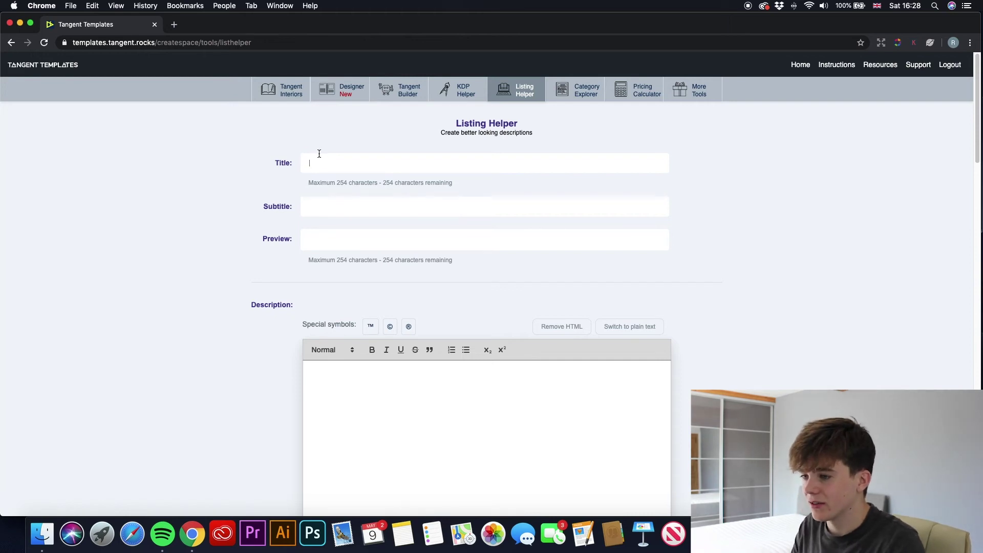
{"action": "type", "text": "Fu"}
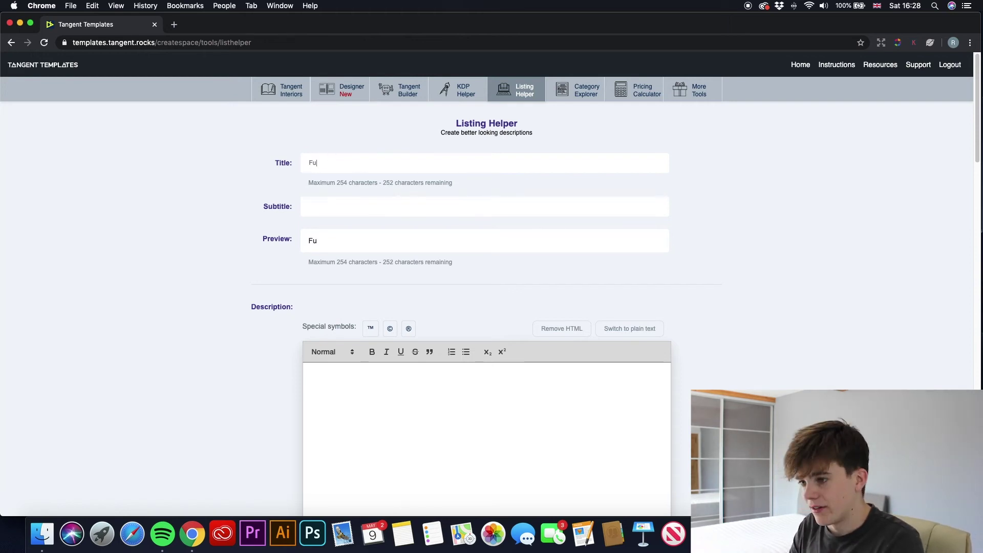
{"action": "type", "text": "n Lizar"}
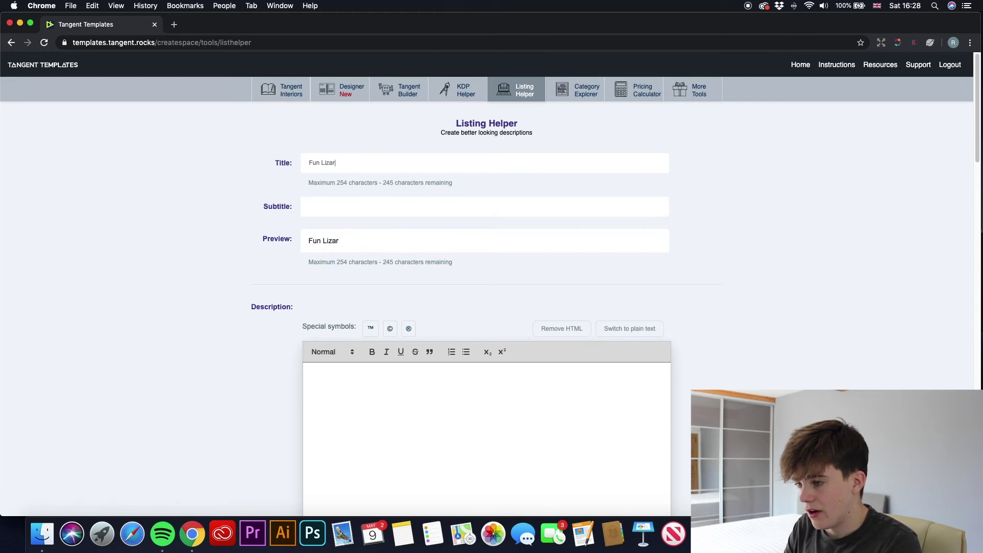
{"action": "type", "text": "d Notebook"}
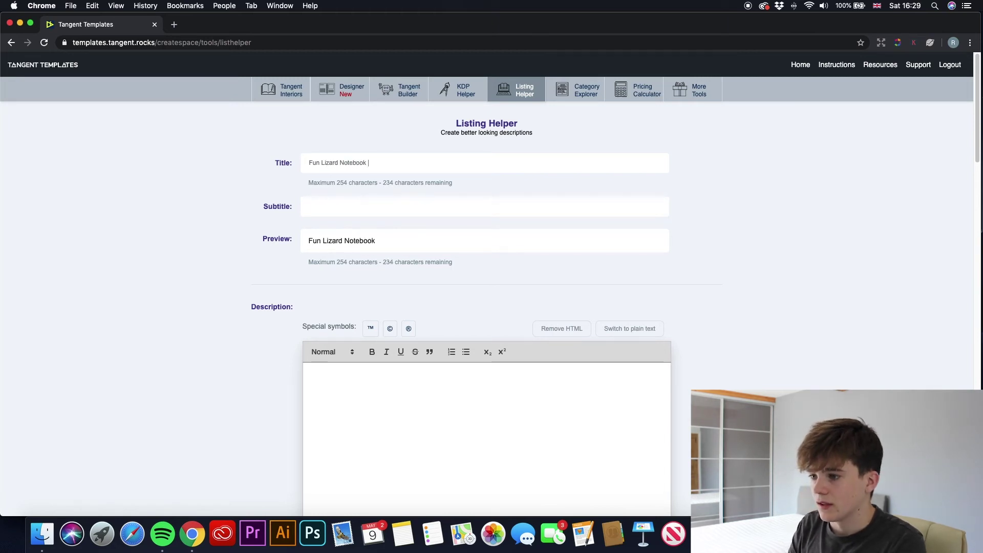
{"action": "key", "text": "BackSpace"}
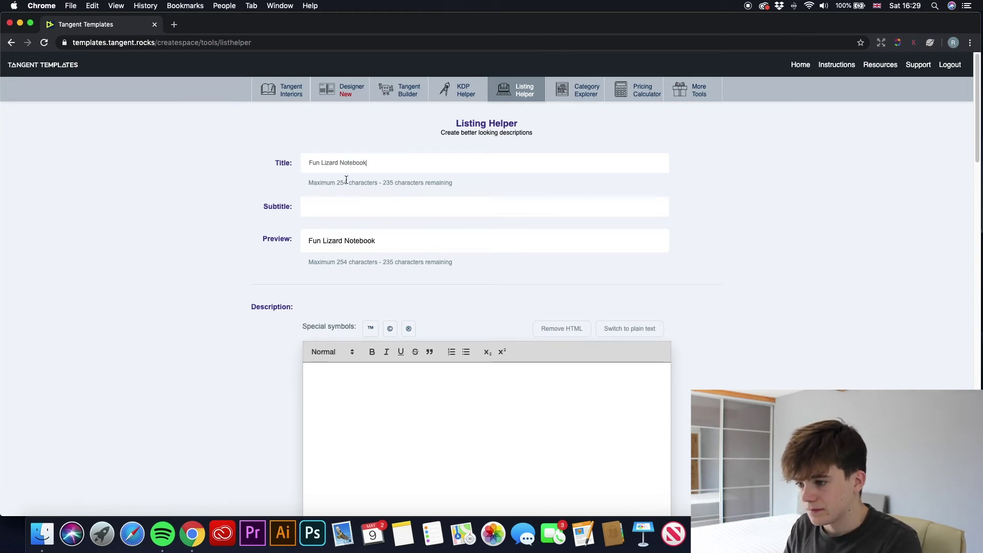
{"action": "left_click", "coordinate": [344, 203]}
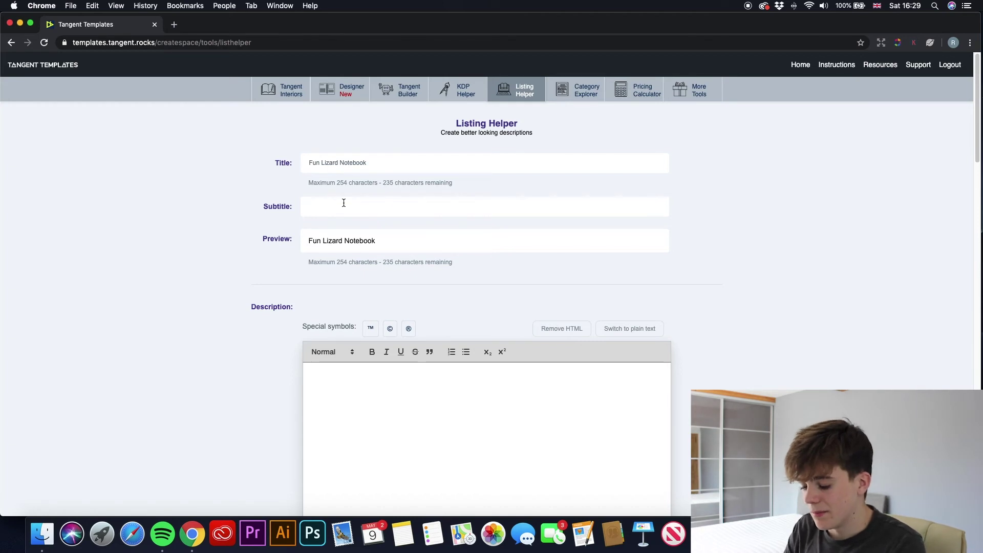
{"action": "type", "text": "Cool Lizard"}
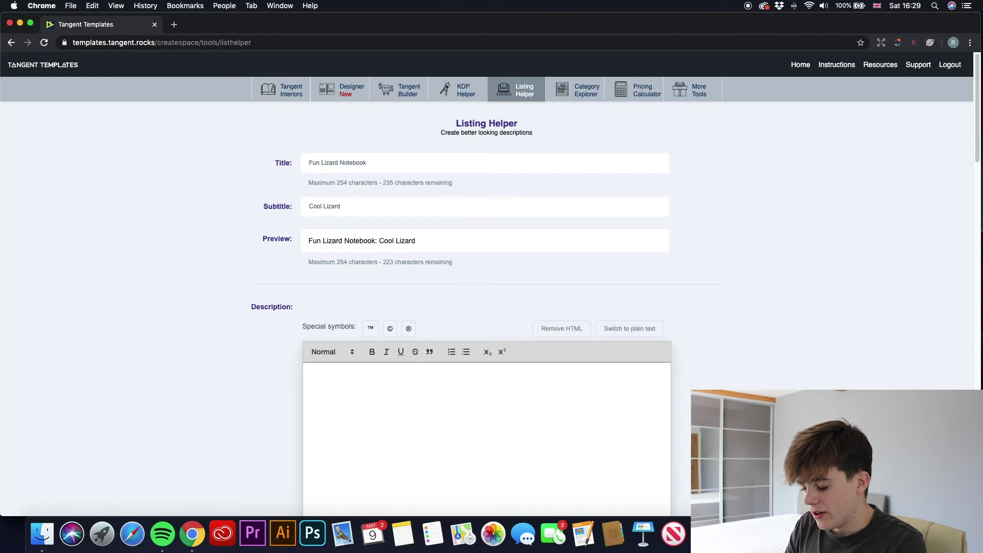
{"action": "type", "text": " Jounr"}
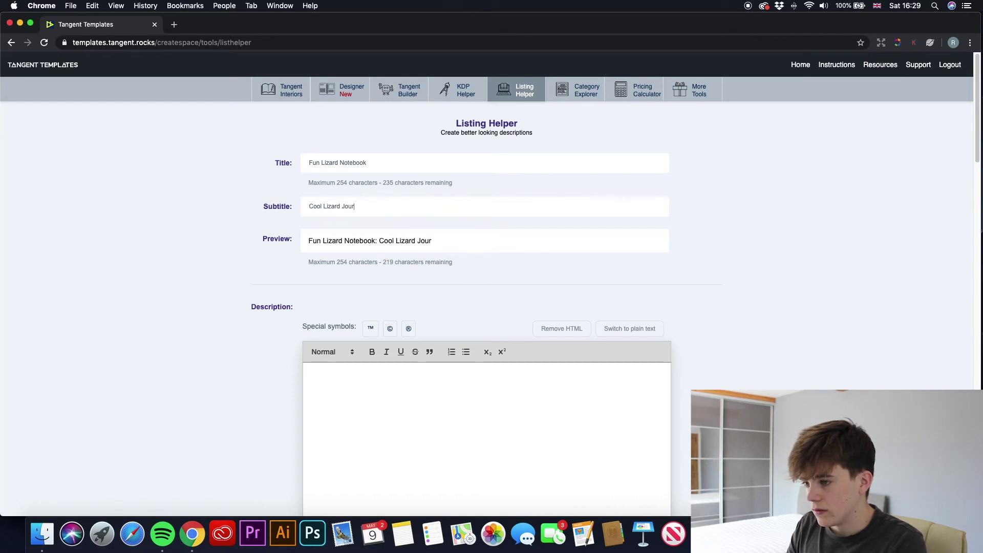
{"action": "key", "text": "BackSpace"}
{"action": "type", "text": "al F"}
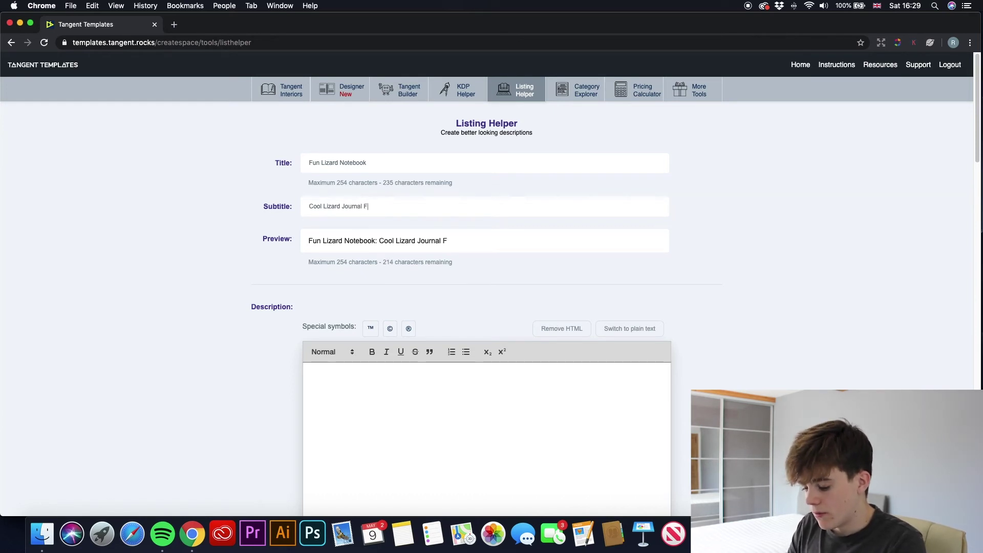
{"action": "type", "text": "or Boys "}
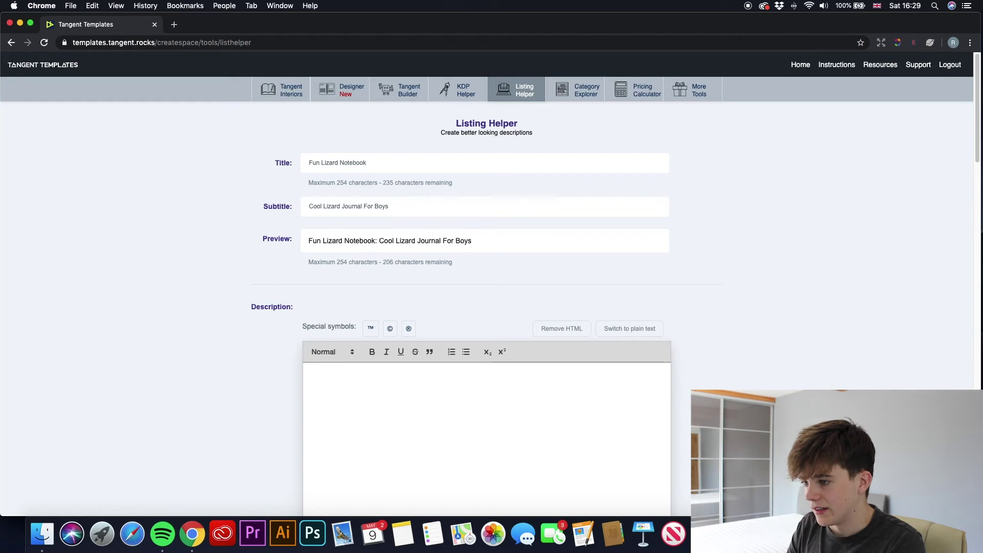
{"action": "type", "text": "And Girls"}
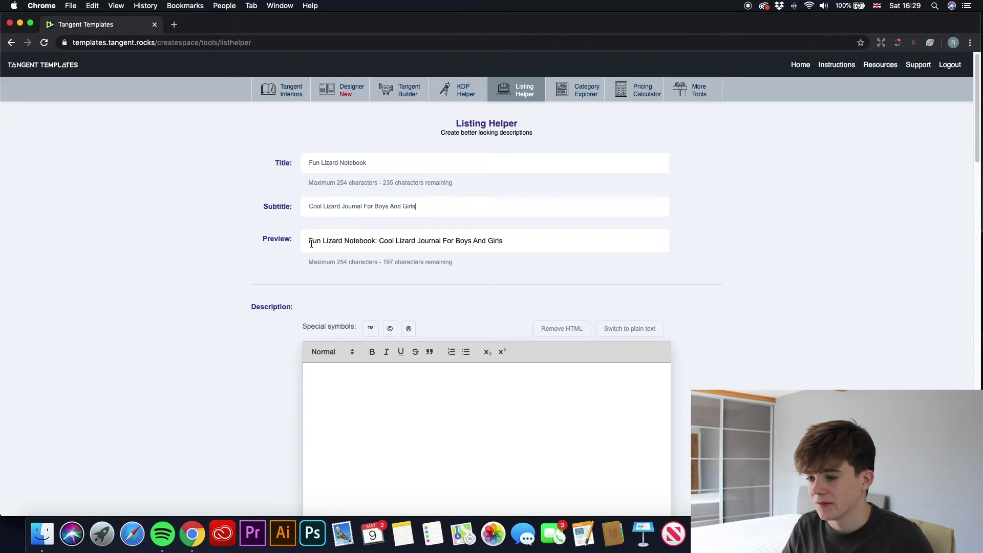
- Type the description 'this fun notebook is great for ages 8-12'
{"action": "scroll", "coordinate": [469, 263], "scroll_direction": "down", "scroll_amount": 3}
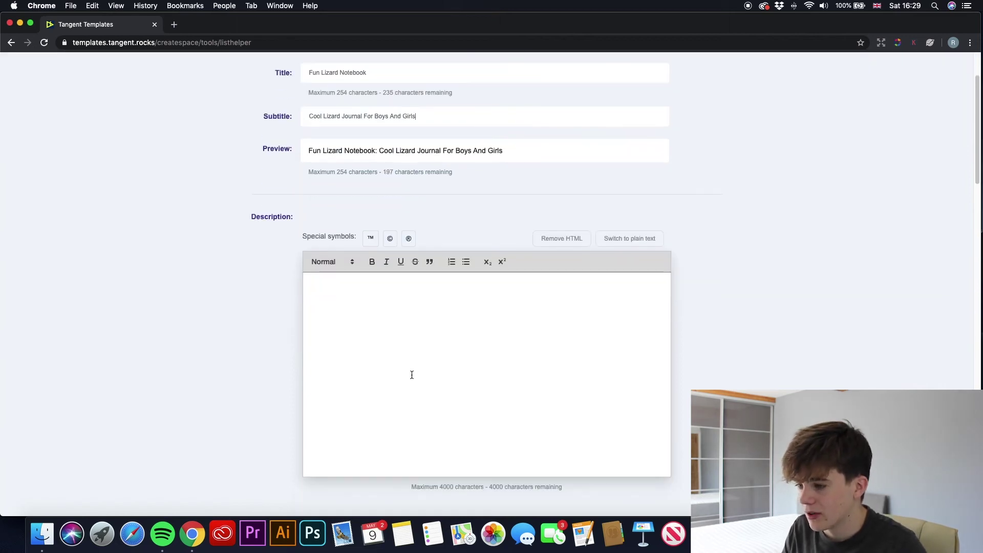
{"action": "left_click", "coordinate": [401, 319]}
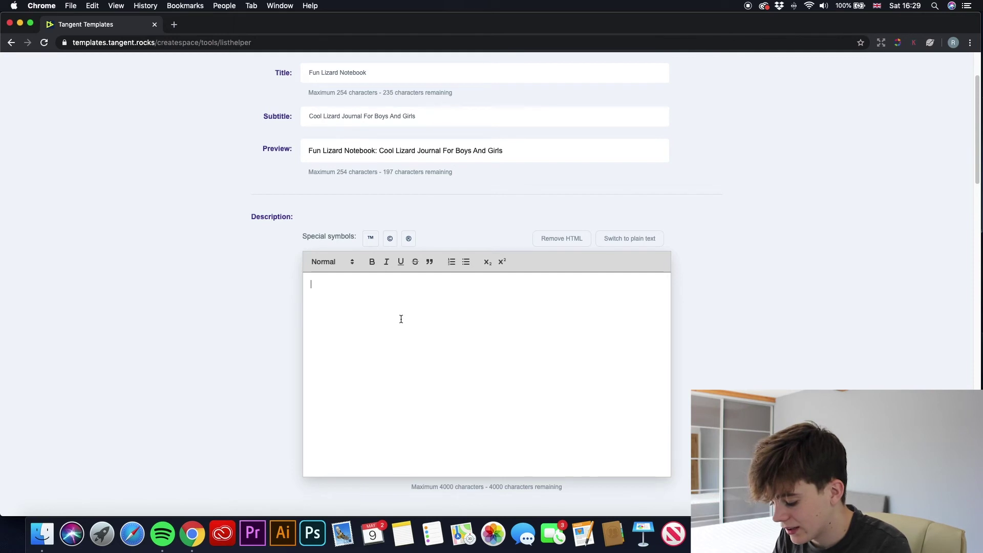
{"action": "type", "text": "this fun not"}
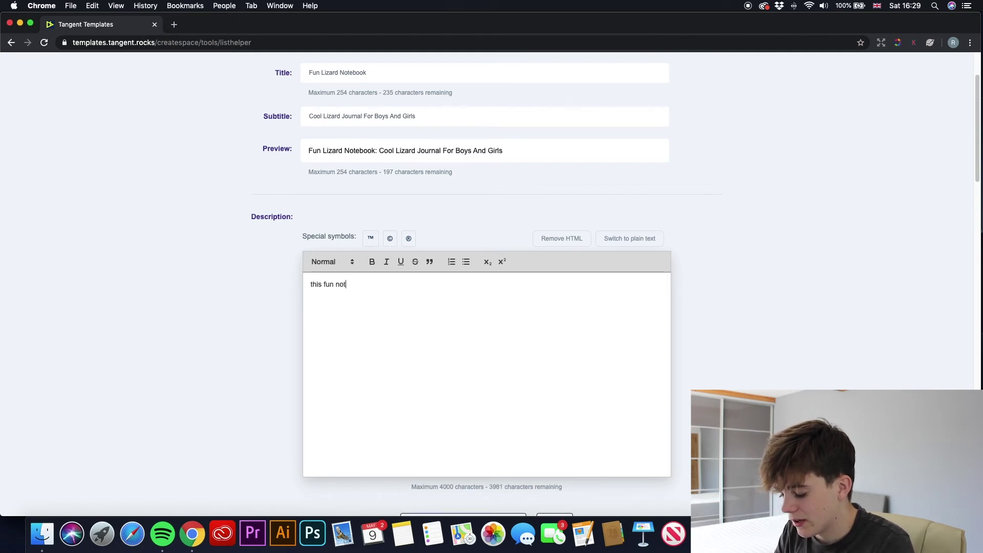
{"action": "type", "text": "ebook is gre"}
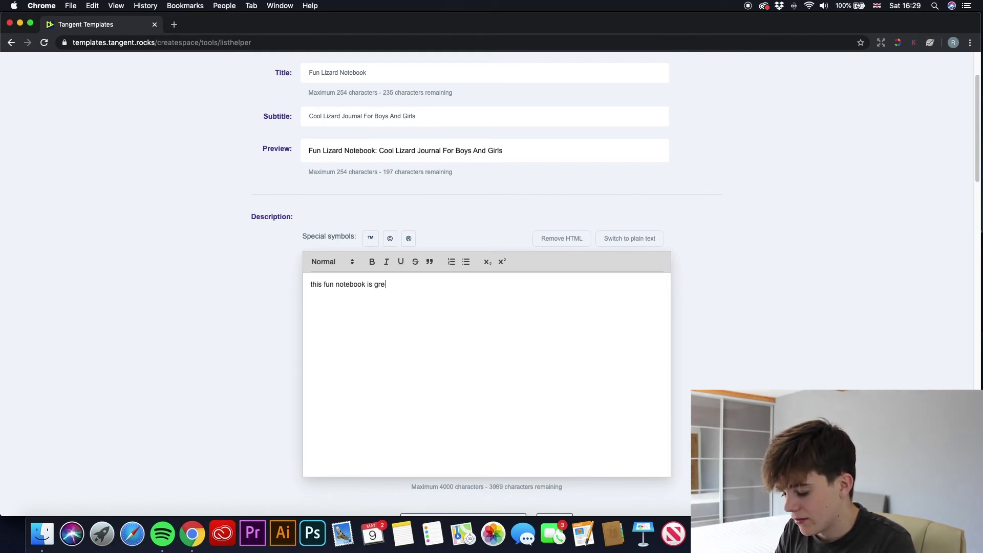
{"action": "type", "text": "at for ages "}
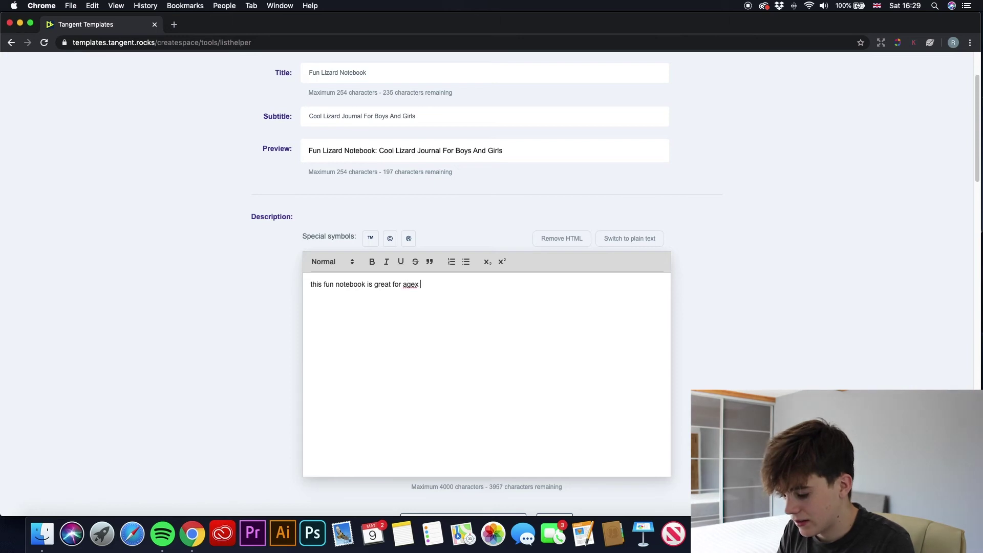
{"action": "type", "text": "8"}
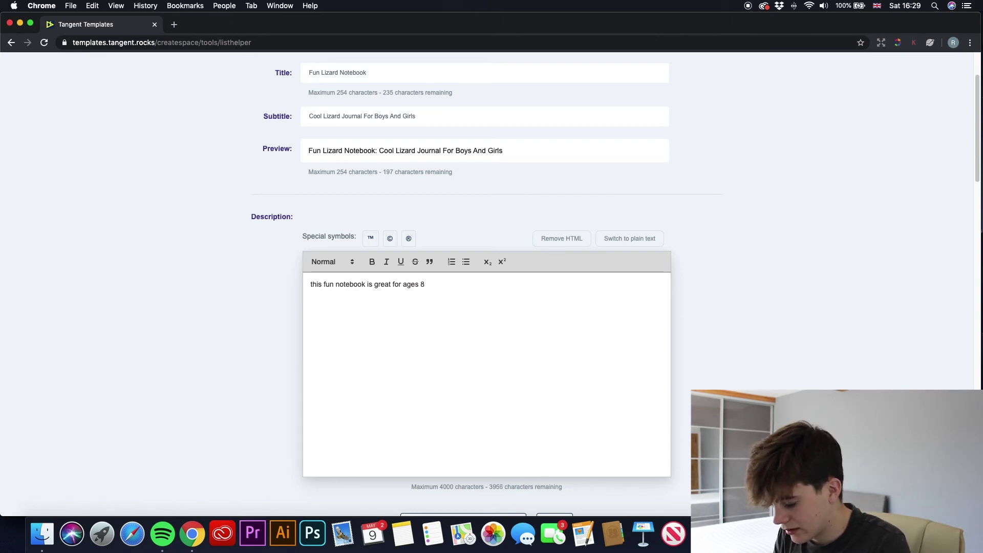
{"action": "type", "text": "-12"}
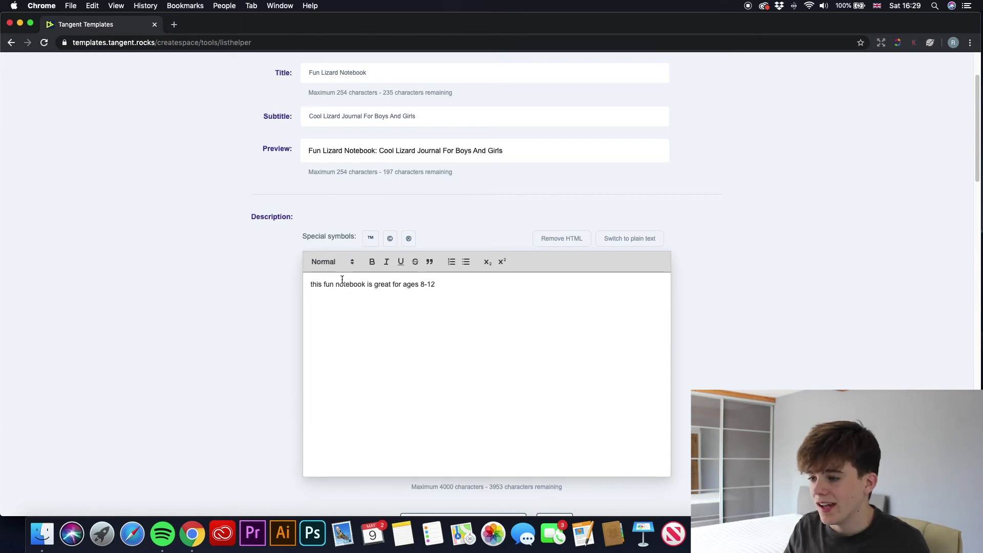
- Make the words 'notebook' and 'great' bold in the description
{"action": "left_click_drag", "start_coordinate": [336, 285], "coordinate": [365, 284]}
{"action": "left_click", "coordinate": [372, 261]}
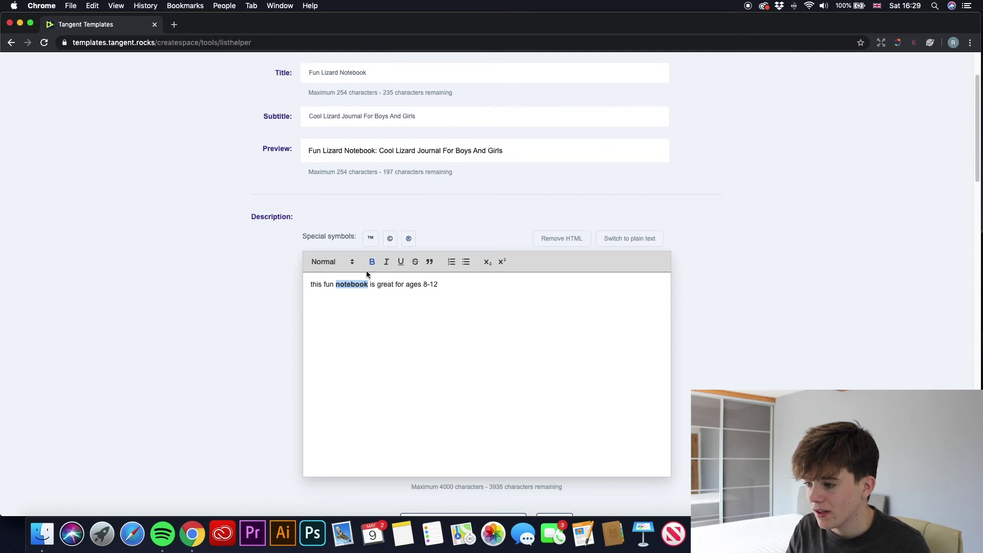
{"action": "left_click_drag", "start_coordinate": [378, 284], "coordinate": [394, 284]}
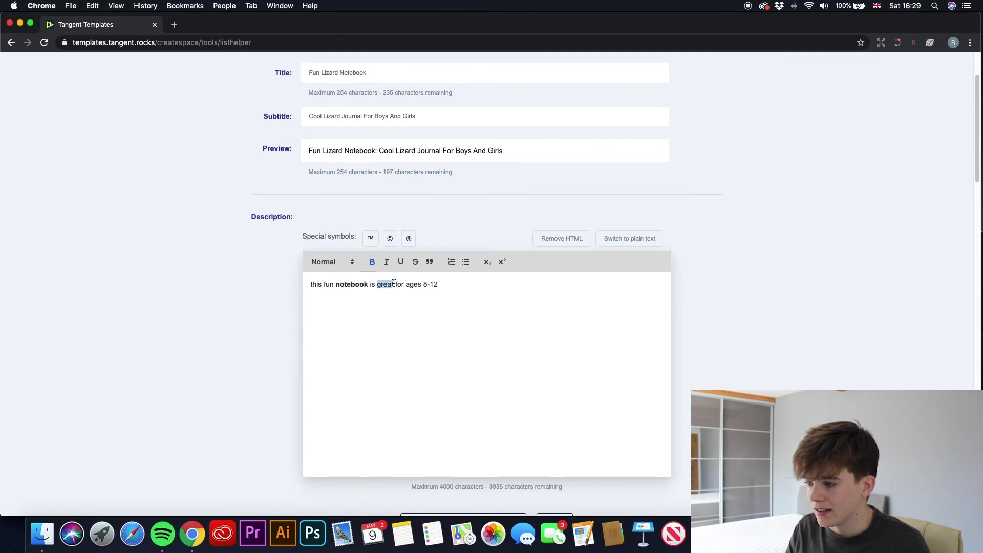
{"action": "left_click", "coordinate": [373, 262]}
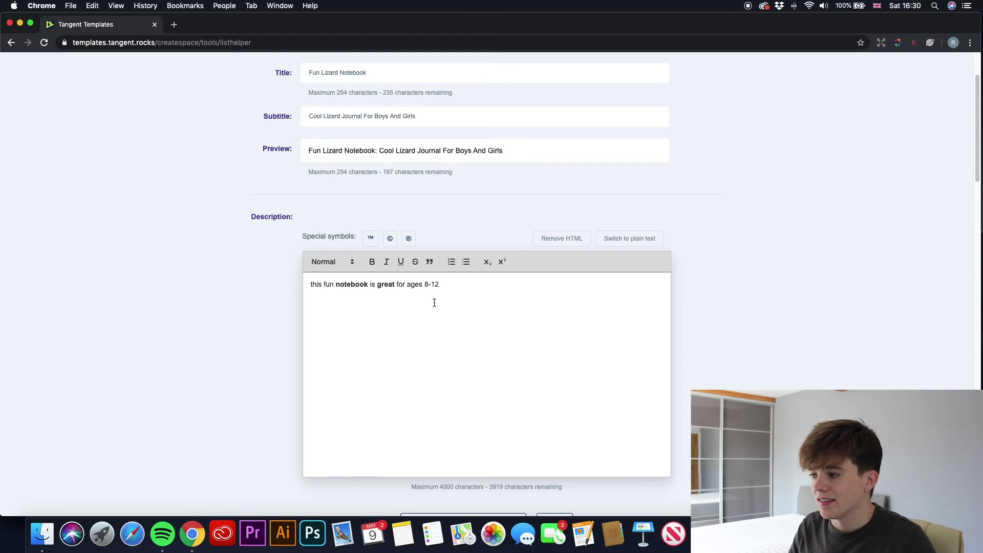
- Show the description as HTML with strong tags and select the markup
{"action": "left_click", "coordinate": [607, 238]}
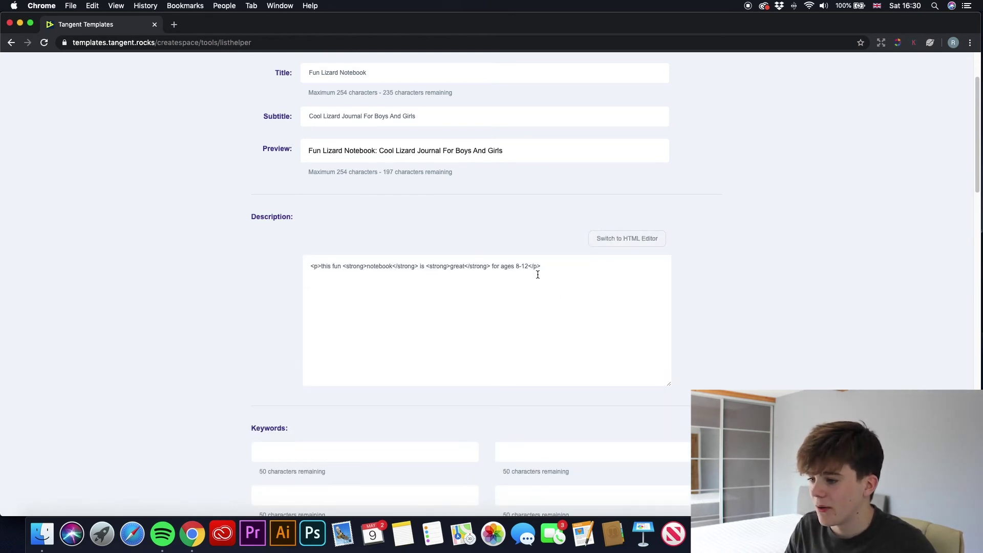
{"action": "left_click_drag", "start_coordinate": [539, 270], "coordinate": [310, 267]}
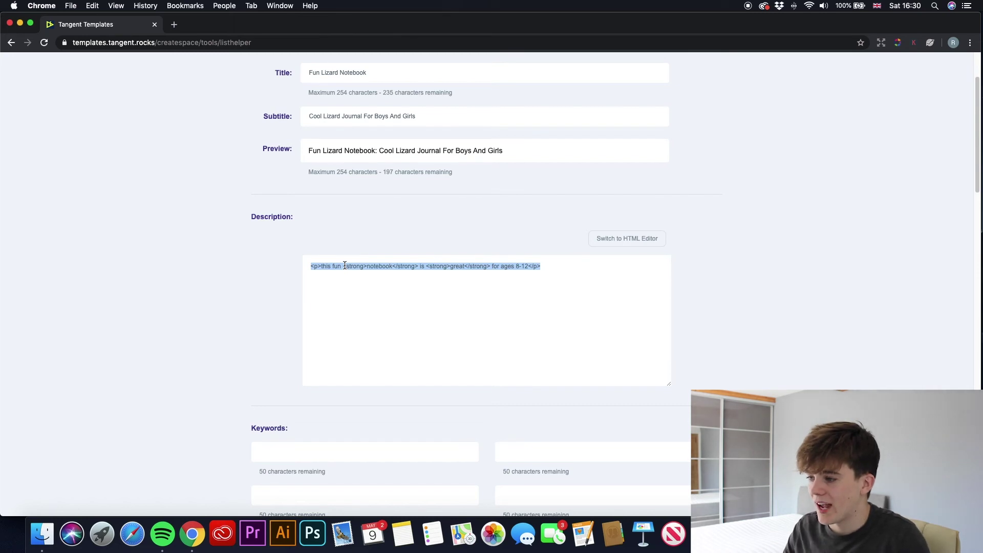
{"action": "scroll", "coordinate": [325, 273], "scroll_direction": "down", "scroll_amount": 10}
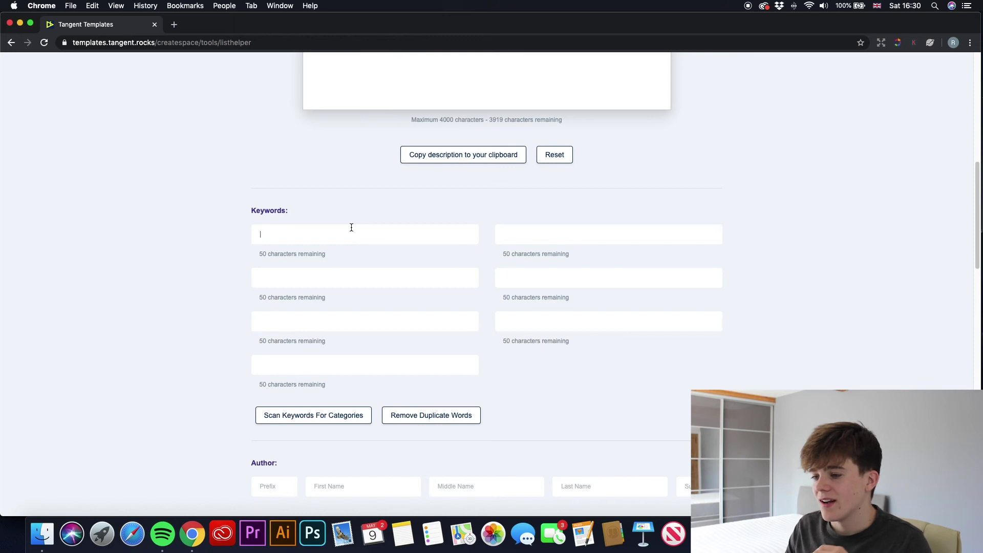
- Open the first category picker and browse the Juvenile Fiction subcategories
{"action": "left_click", "coordinate": [352, 227]}
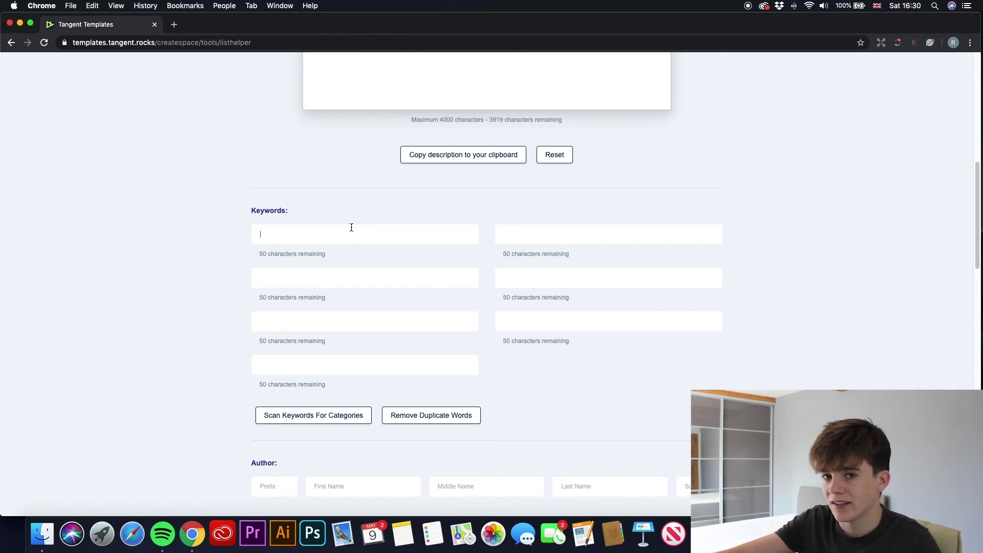
{"action": "scroll", "coordinate": [351, 227], "scroll_direction": "down", "scroll_amount": 5}
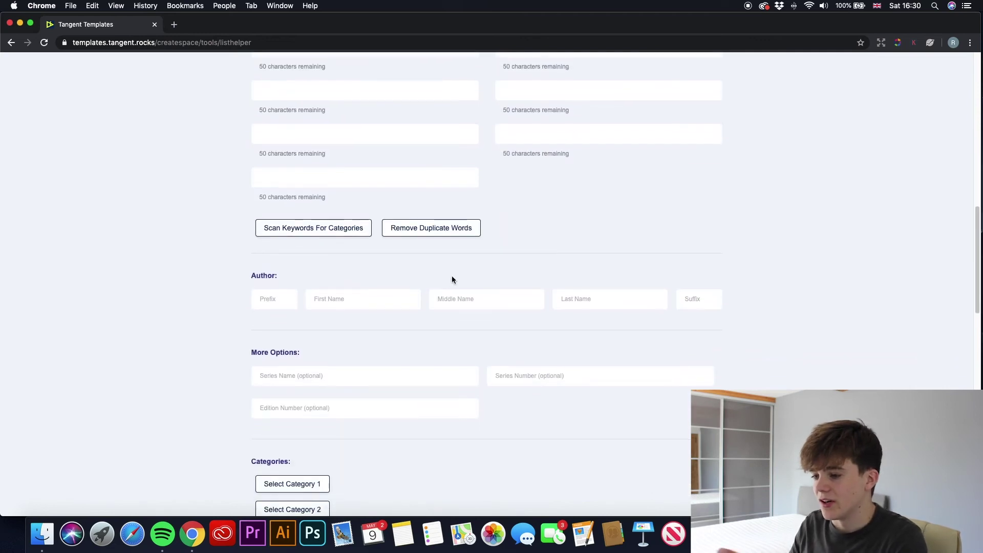
{"action": "scroll", "coordinate": [375, 296], "scroll_direction": "down", "scroll_amount": 3}
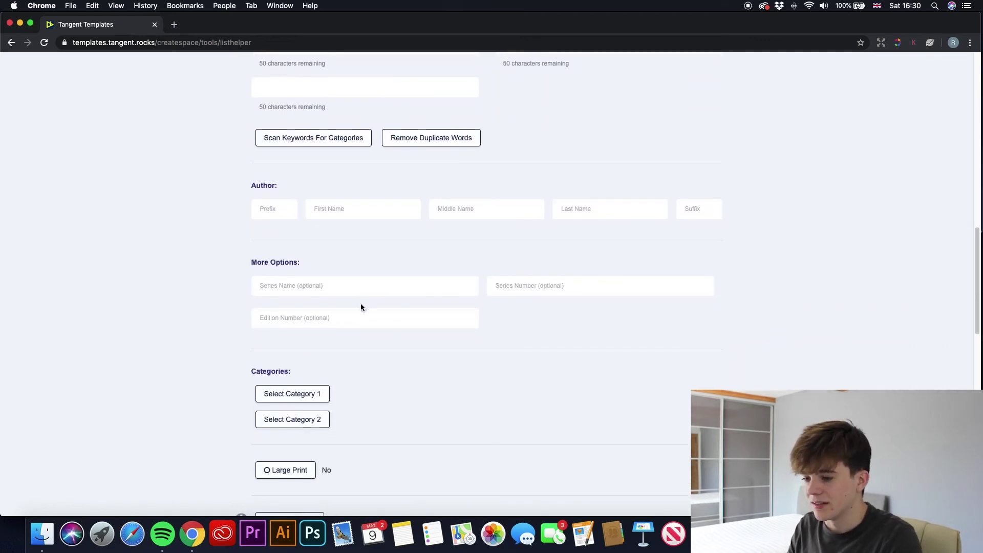
{"action": "left_click", "coordinate": [314, 284]}
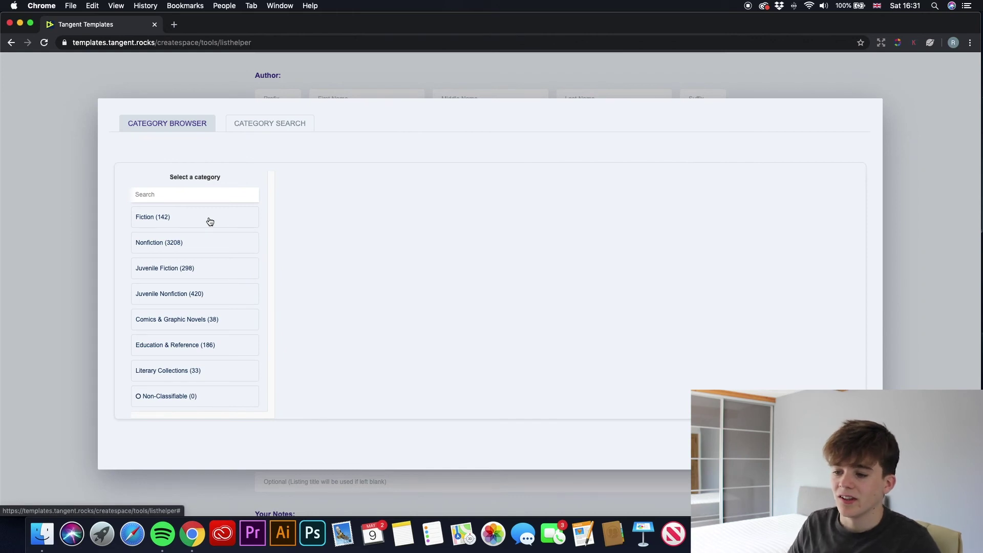
{"action": "left_click", "coordinate": [212, 268]}
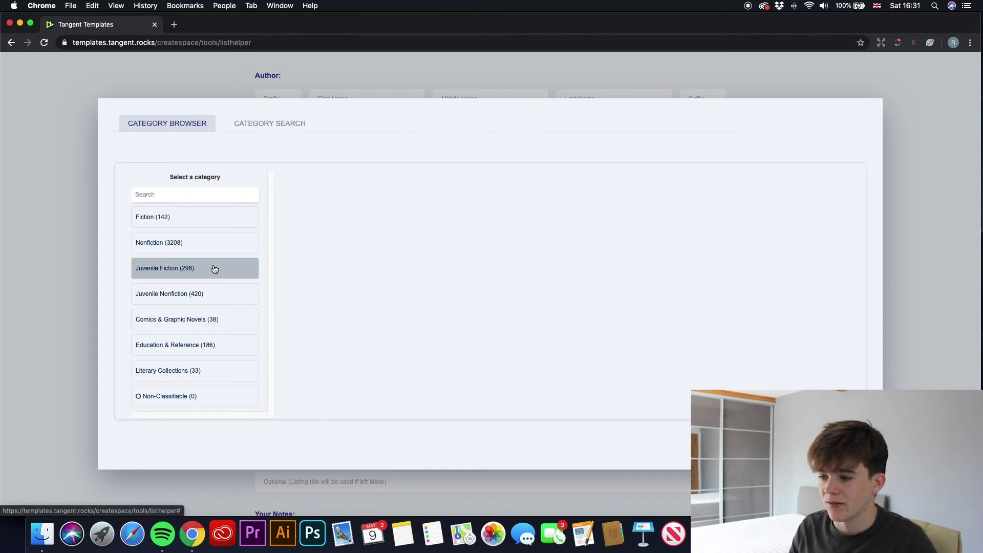
- Scroll down to the Chrome extension download and setup instructions
{"action": "scroll", "coordinate": [300, 257], "scroll_direction": "down", "scroll_amount": 1}
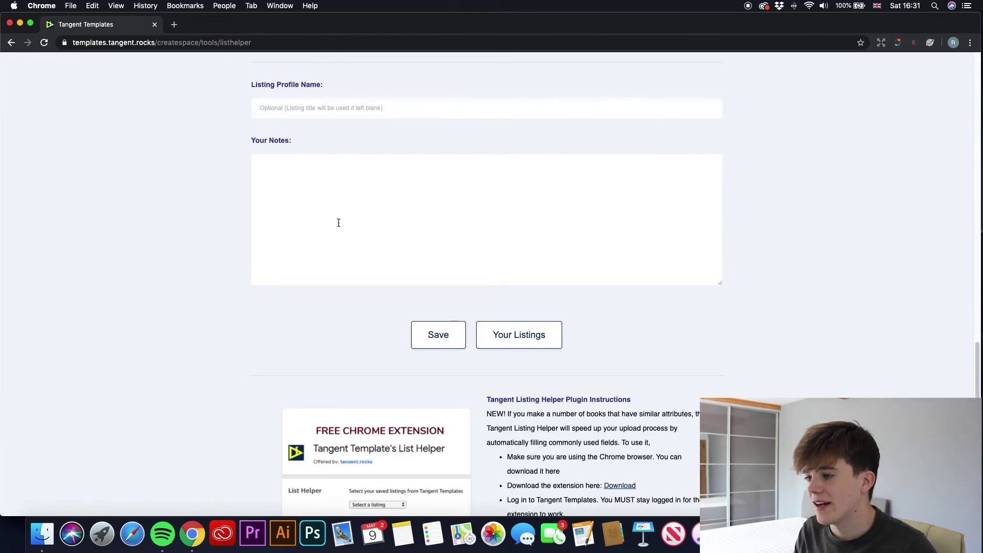
{"action": "scroll", "coordinate": [340, 220], "scroll_direction": "up", "scroll_amount": 1}
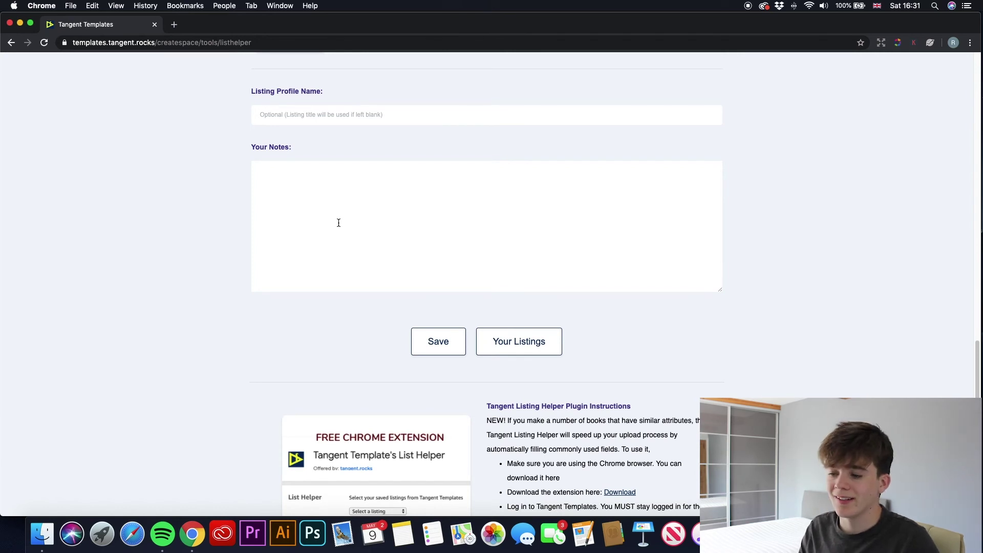
{"action": "scroll", "coordinate": [322, 254], "scroll_direction": "up", "scroll_amount": 1}
{"action": "scroll", "coordinate": [380, 283], "scroll_direction": "down", "scroll_amount": 6}
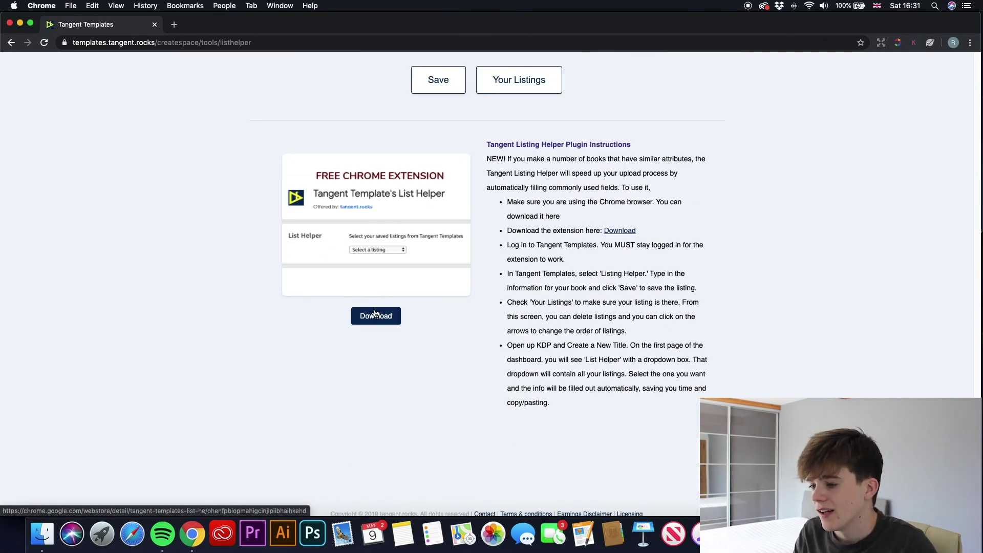
{"action": "scroll", "coordinate": [375, 313], "scroll_direction": "up", "scroll_amount": 15}
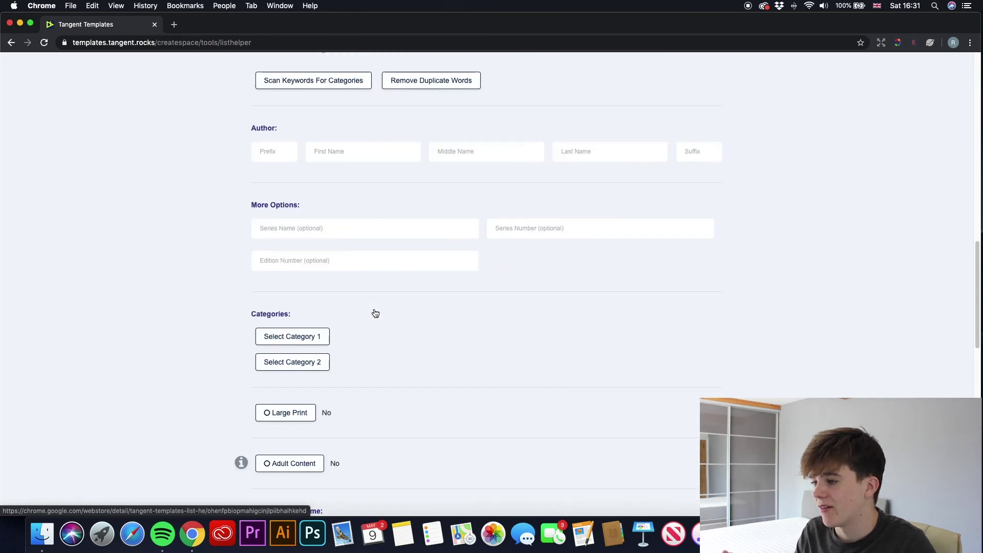
{"action": "scroll", "coordinate": [373, 313], "scroll_direction": "down", "scroll_amount": 6}
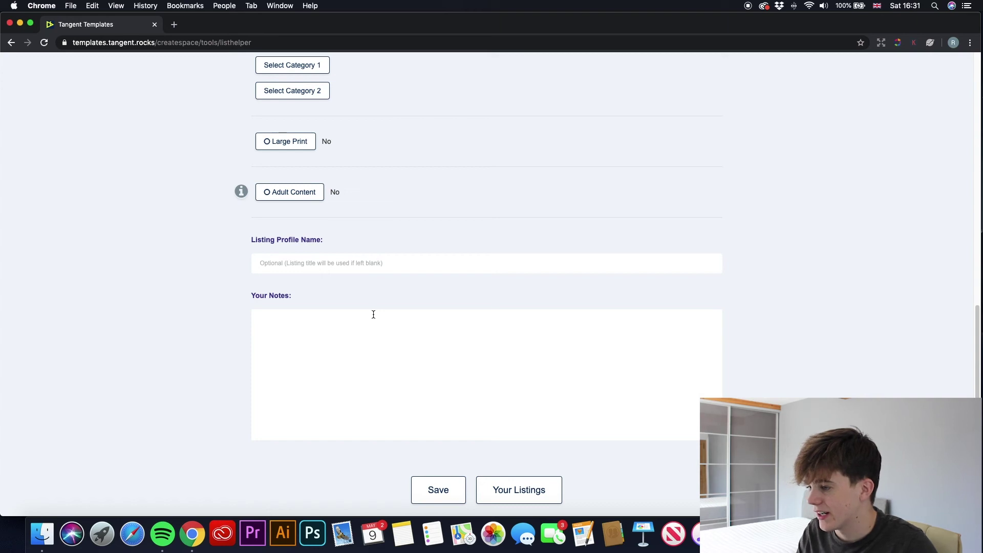
{"action": "scroll", "coordinate": [389, 305], "scroll_direction": "down", "scroll_amount": 8}
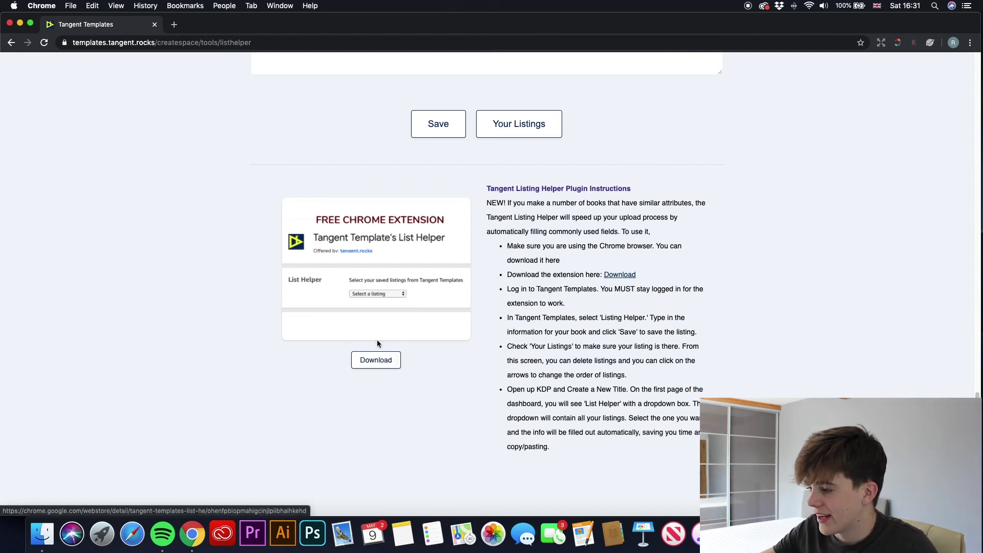
{"action": "scroll", "coordinate": [377, 343], "scroll_direction": "up", "scroll_amount": 6}
{"action": "scroll", "coordinate": [404, 341], "scroll_direction": "down", "scroll_amount": 3}
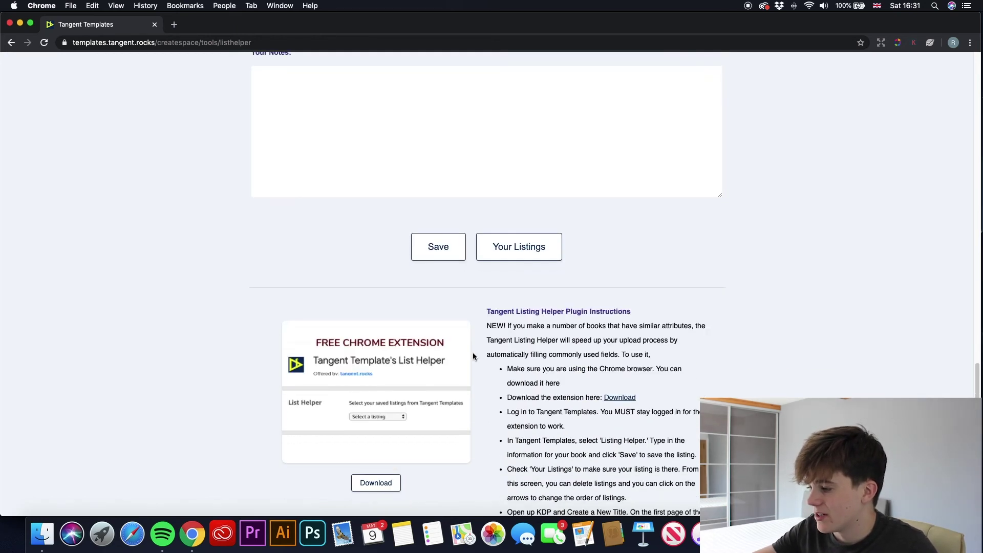
{"action": "scroll", "coordinate": [472, 357], "scroll_direction": "down", "scroll_amount": 2}
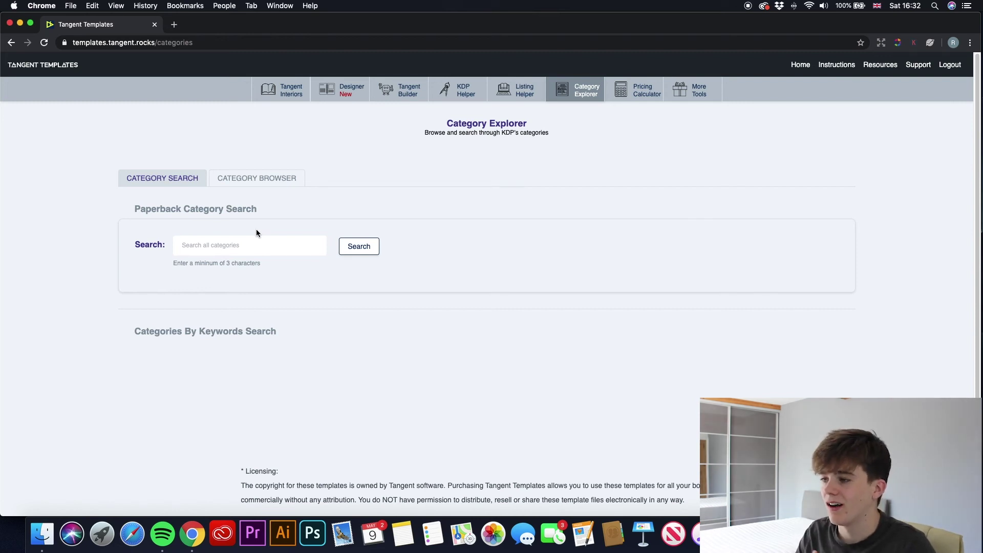
- Search paperback categories for 'animal', review the matches, then enter 'reptile' instead
{"action": "left_click", "coordinate": [260, 239]}
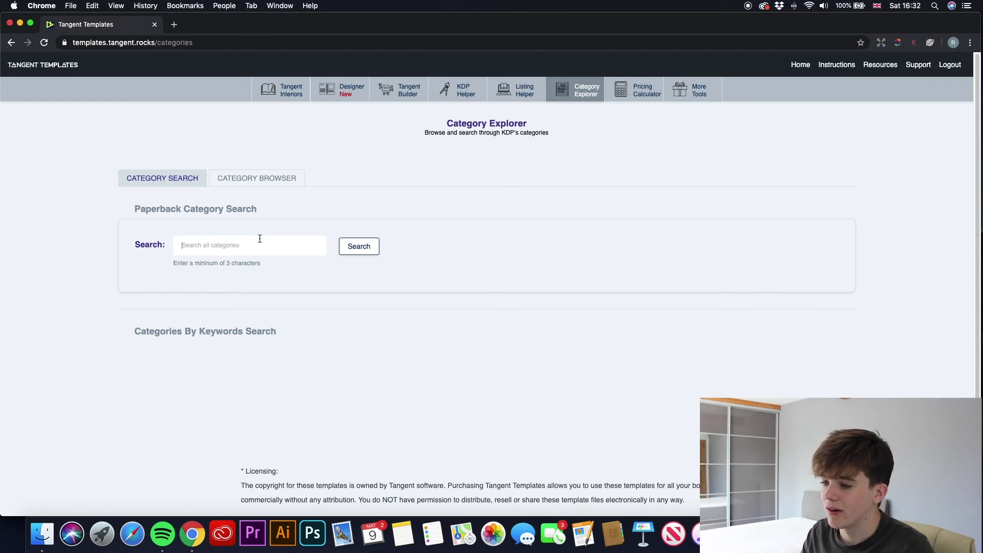
{"action": "type", "text": "an"}
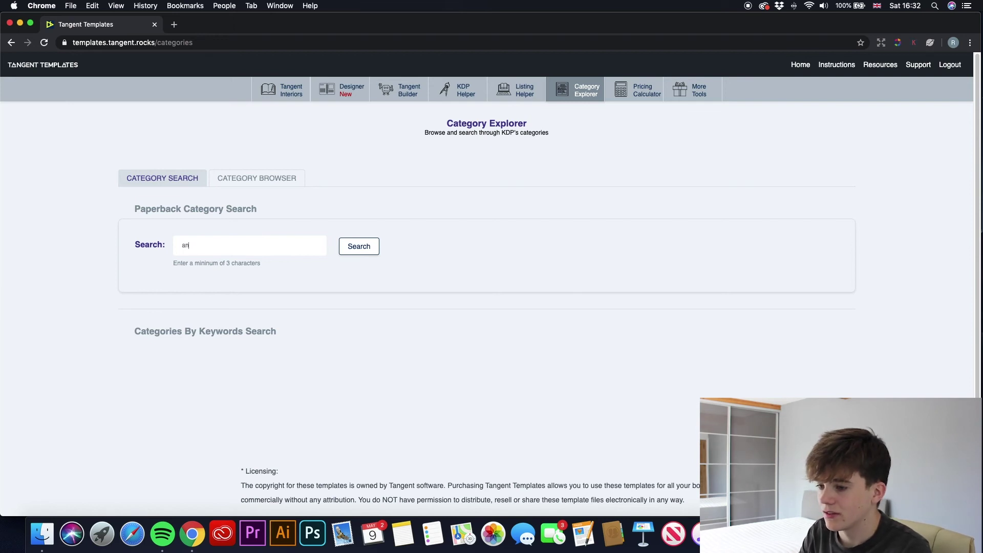
{"action": "type", "text": "imal"}
{"action": "key", "text": "Return"}
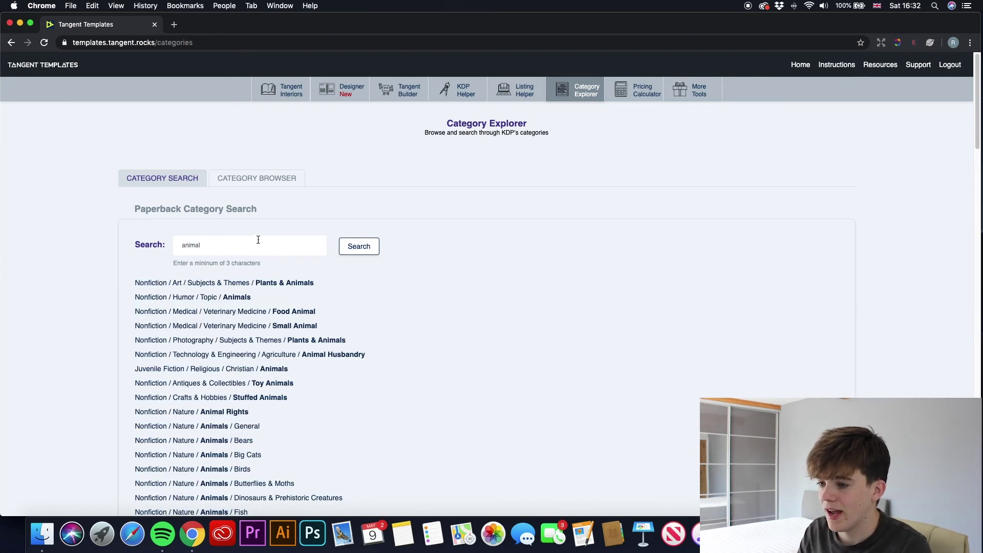
{"action": "scroll", "coordinate": [256, 266], "scroll_direction": "down", "scroll_amount": 3}
{"action": "scroll", "coordinate": [256, 277], "scroll_direction": "up", "scroll_amount": 3}
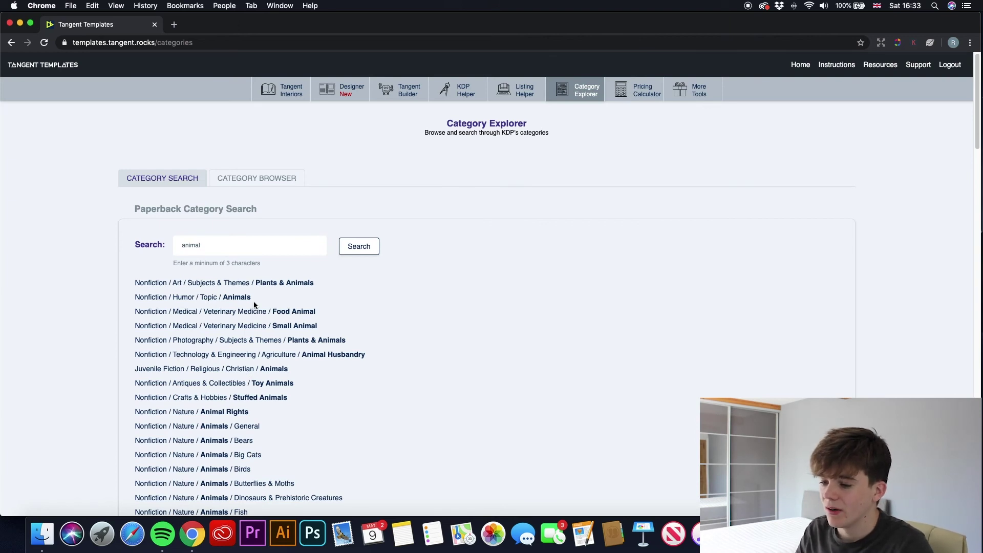
{"action": "scroll", "coordinate": [173, 336], "scroll_direction": "down", "scroll_amount": 5}
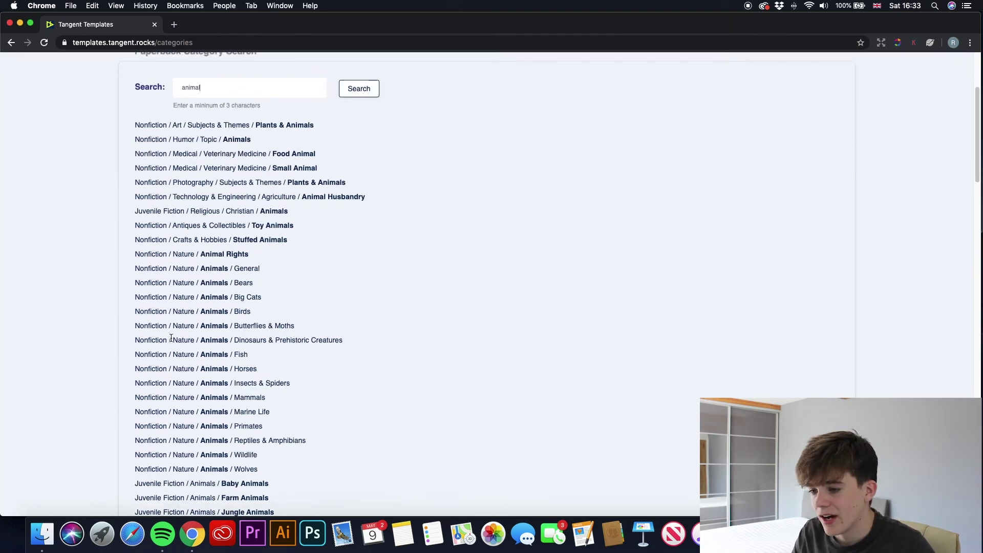
{"action": "scroll", "coordinate": [198, 345], "scroll_direction": "up", "scroll_amount": 5}
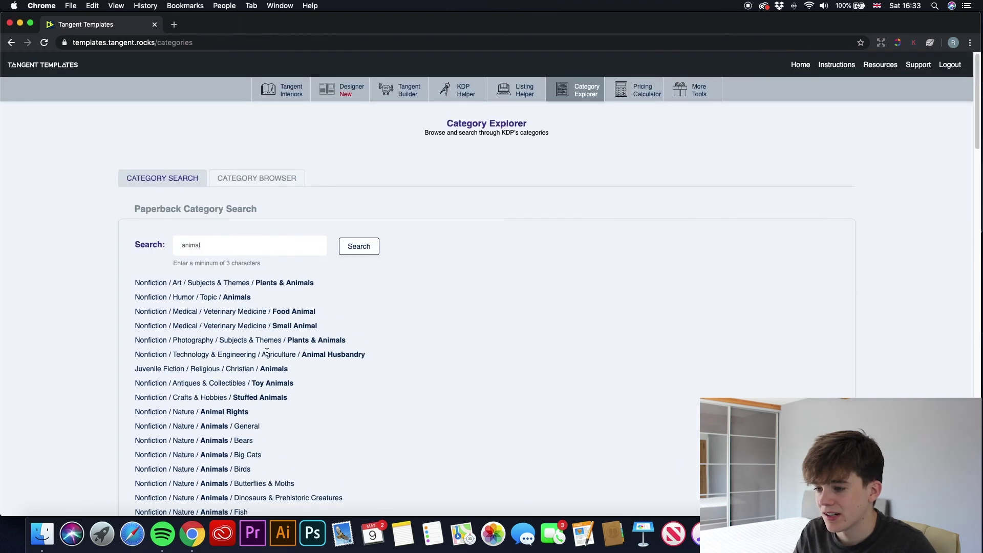
{"action": "left_click", "coordinate": [159, 240]}
{"action": "type", "text": "rep"}
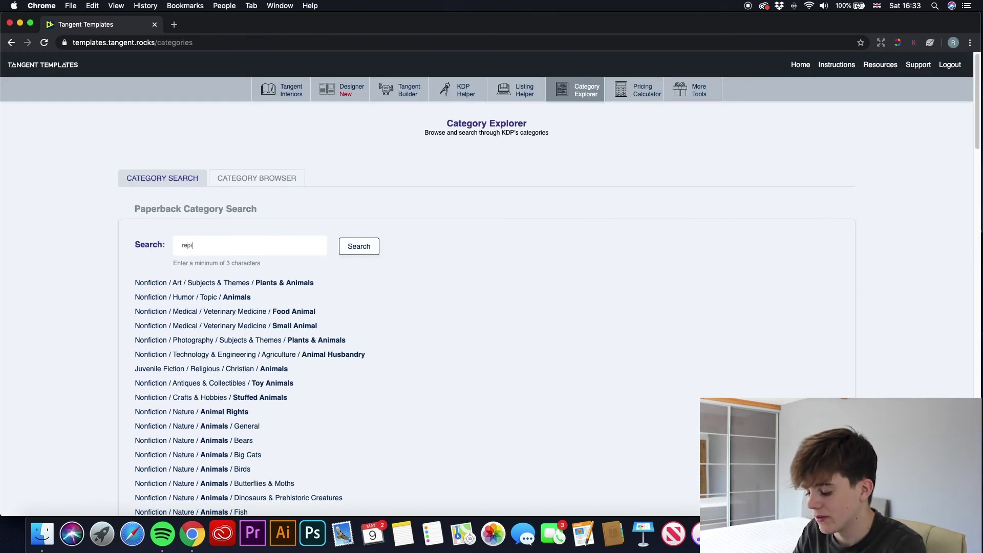
{"action": "type", "text": "tile"}
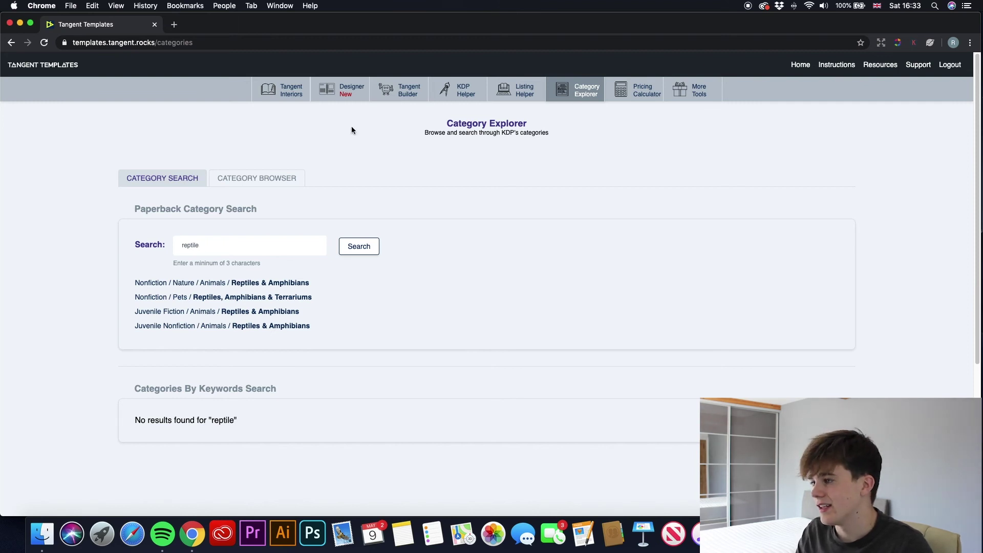
- In the Pricing Calculator, calculate printing costs and royalties for a 120-page book at $6.99
{"action": "left_click", "coordinate": [631, 97]}
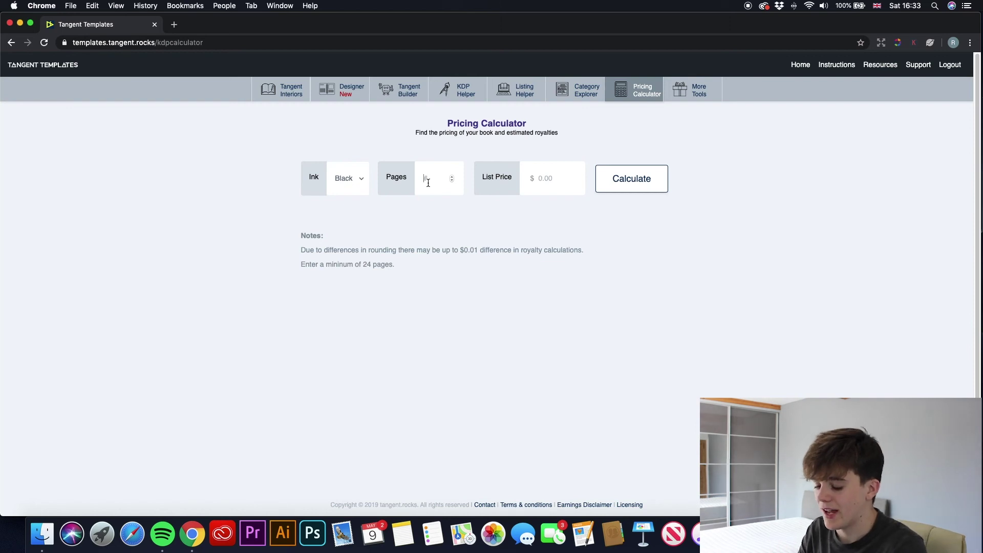
{"action": "type", "text": "120"}
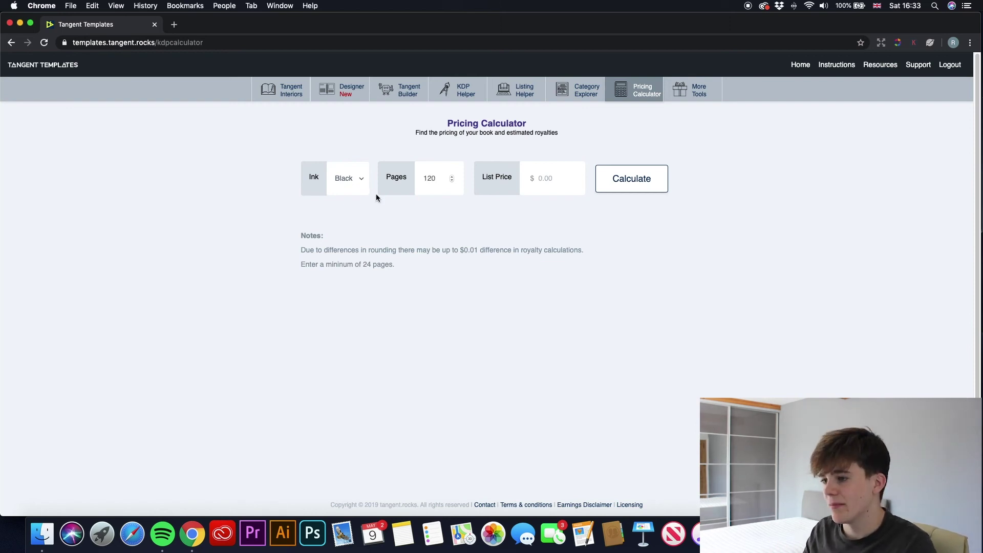
{"action": "left_click", "coordinate": [533, 179]}
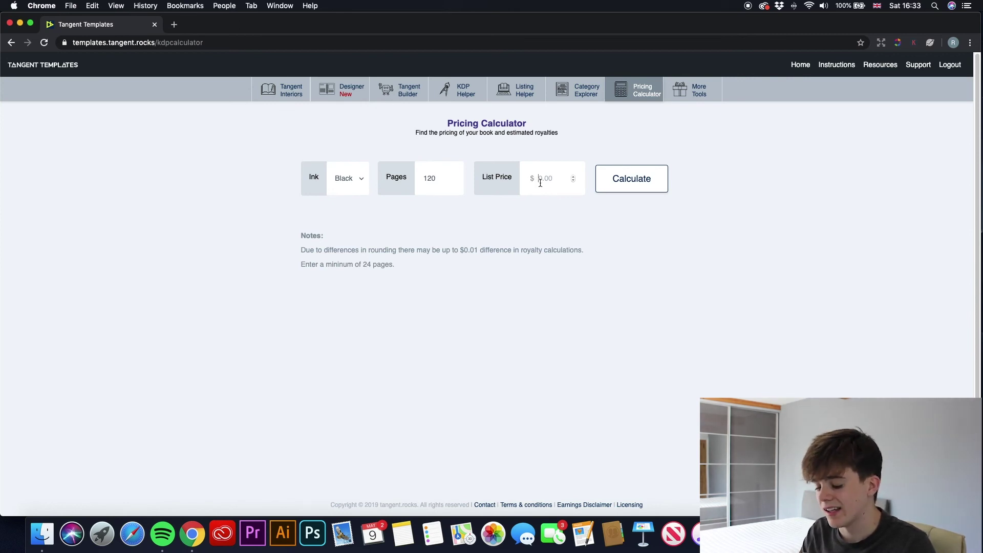
{"action": "type", "text": "6.99"}
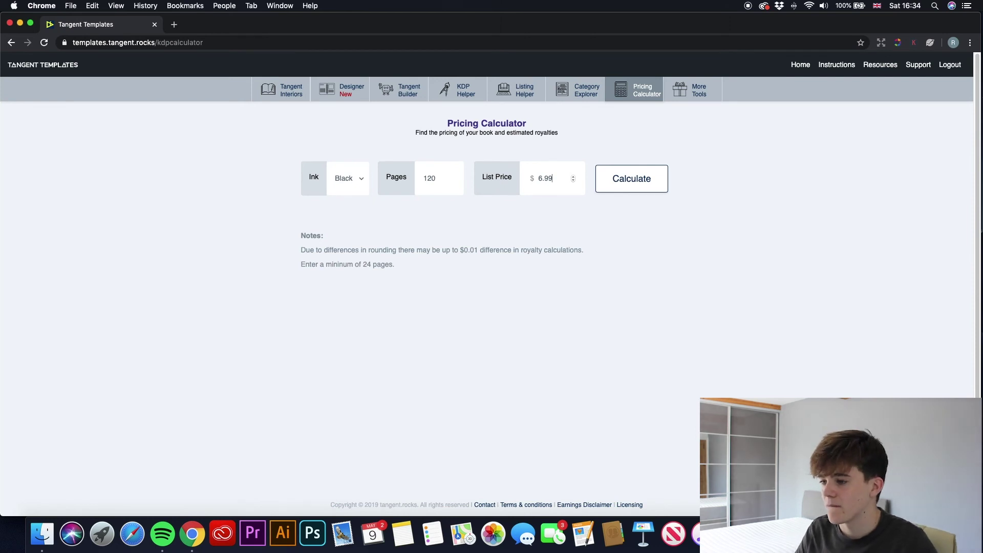
{"action": "left_click", "coordinate": [605, 184]}
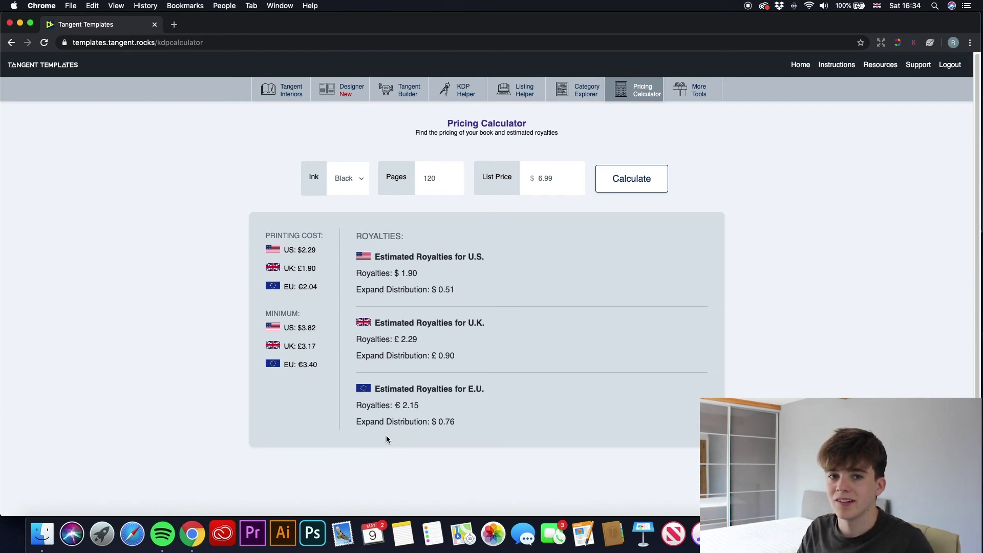
- Lower the list price to $5.99 and recalculate, giving $1.30 US royalties
{"action": "left_click", "coordinate": [550, 178]}
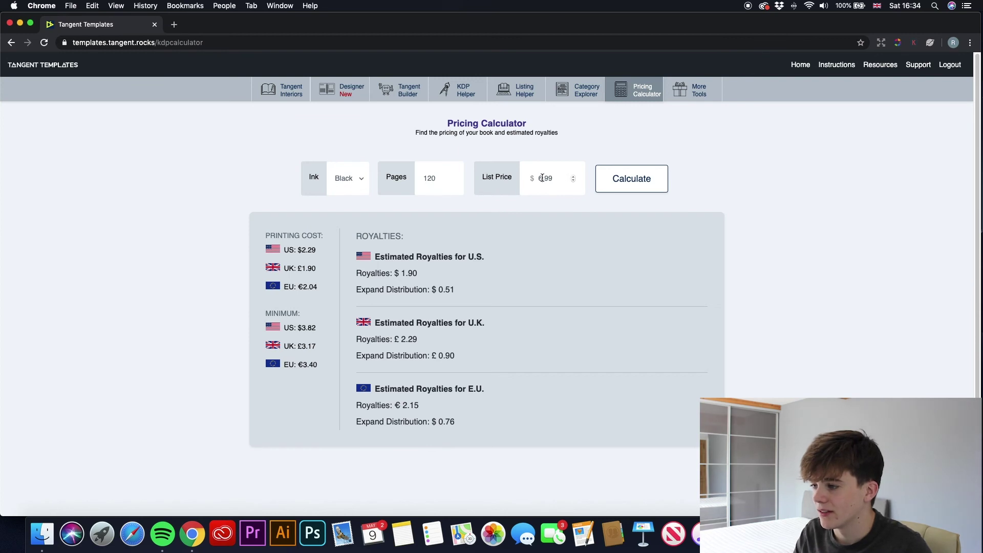
{"action": "key", "text": "BackSpace"}
{"action": "type", "text": "5"}
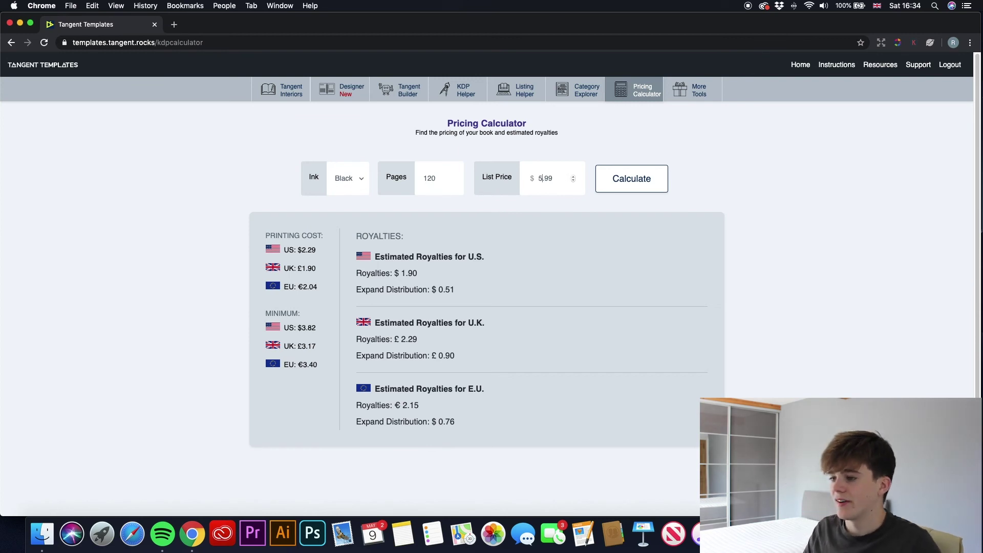
{"action": "key", "text": "Return"}
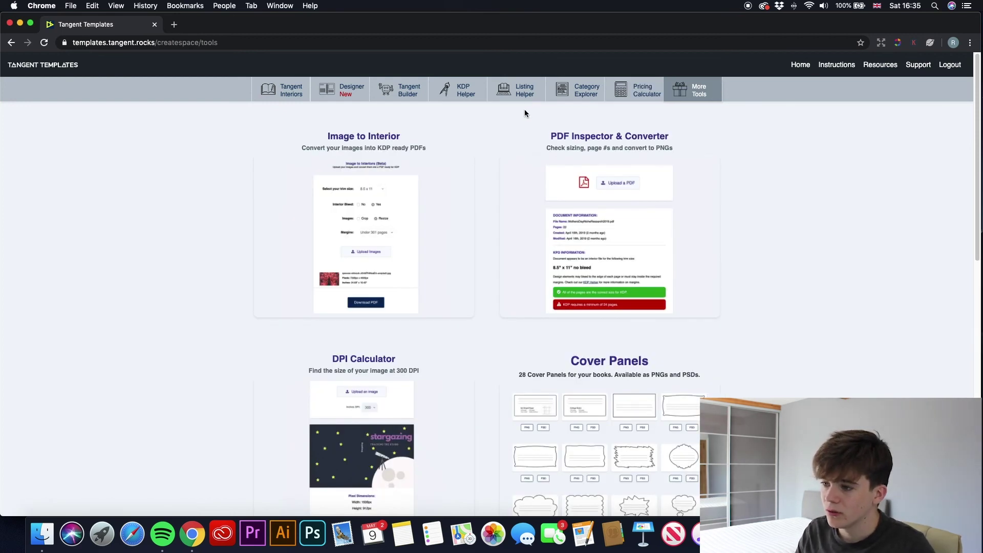
- Open the Cover Panels collection and download the leaf panel as PSD and PNG files
{"action": "scroll", "coordinate": [524, 110], "scroll_direction": "down", "scroll_amount": 5}
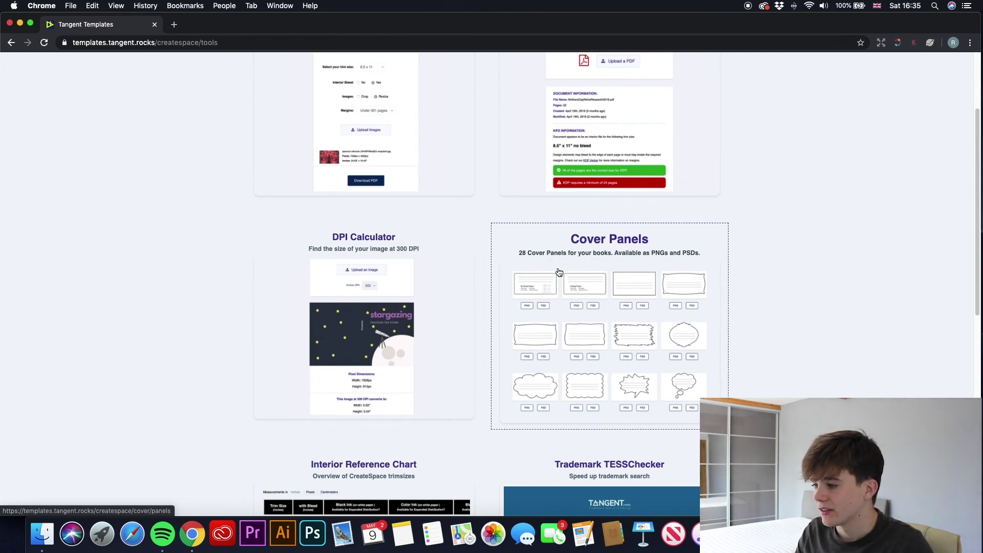
{"action": "left_click", "coordinate": [559, 272]}
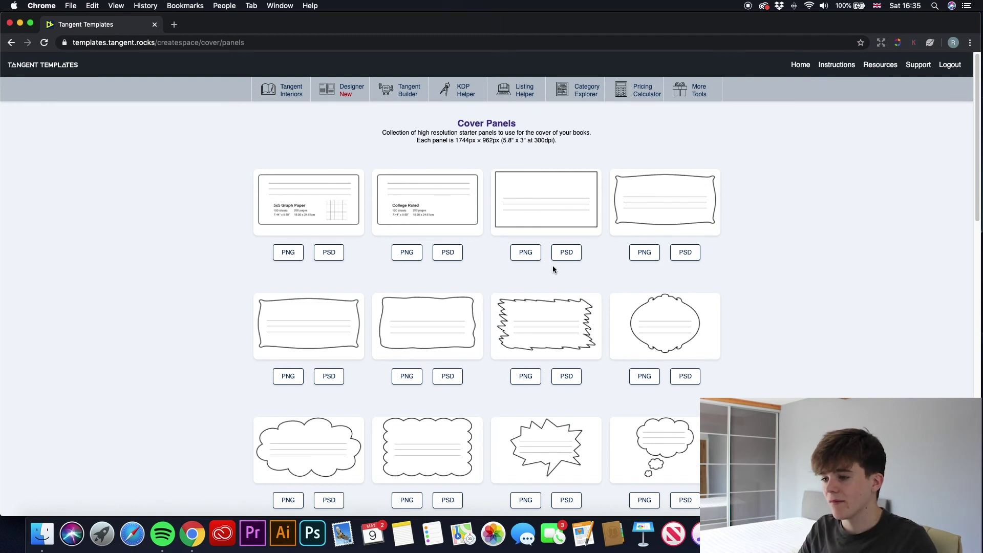
{"action": "scroll", "coordinate": [553, 270], "scroll_direction": "down", "scroll_amount": 5}
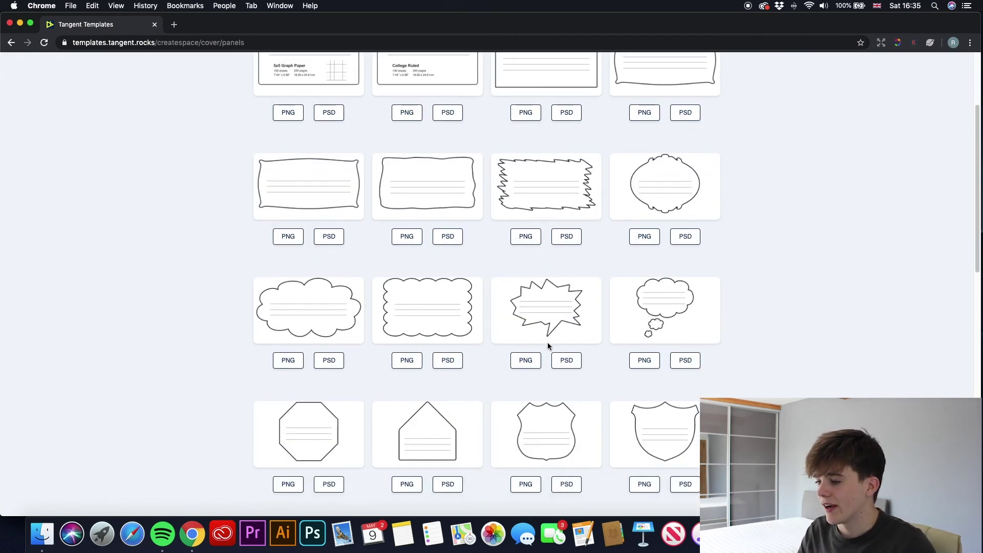
{"action": "scroll", "coordinate": [544, 405], "scroll_direction": "down", "scroll_amount": 10}
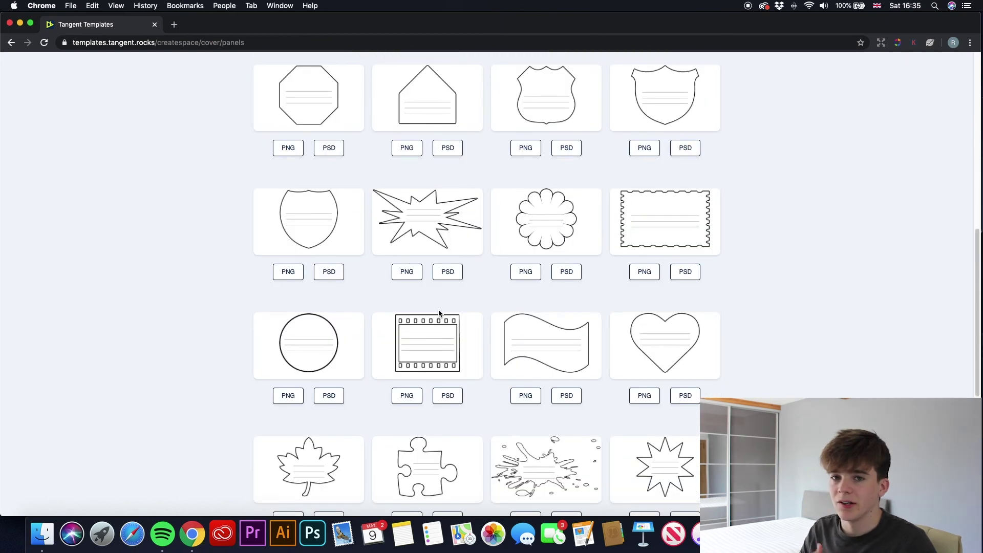
{"action": "scroll", "coordinate": [439, 313], "scroll_direction": "down", "scroll_amount": 5}
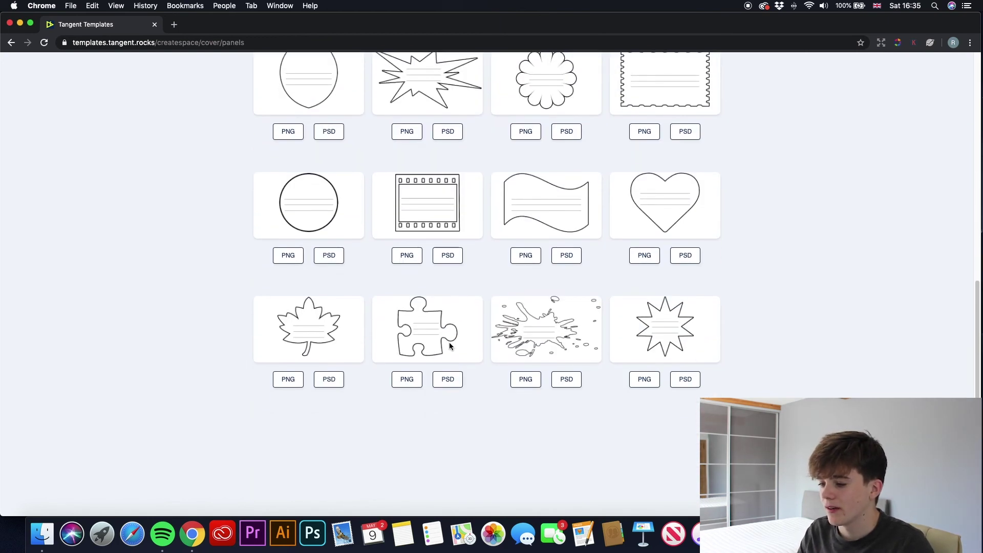
{"action": "left_click", "coordinate": [329, 381]}
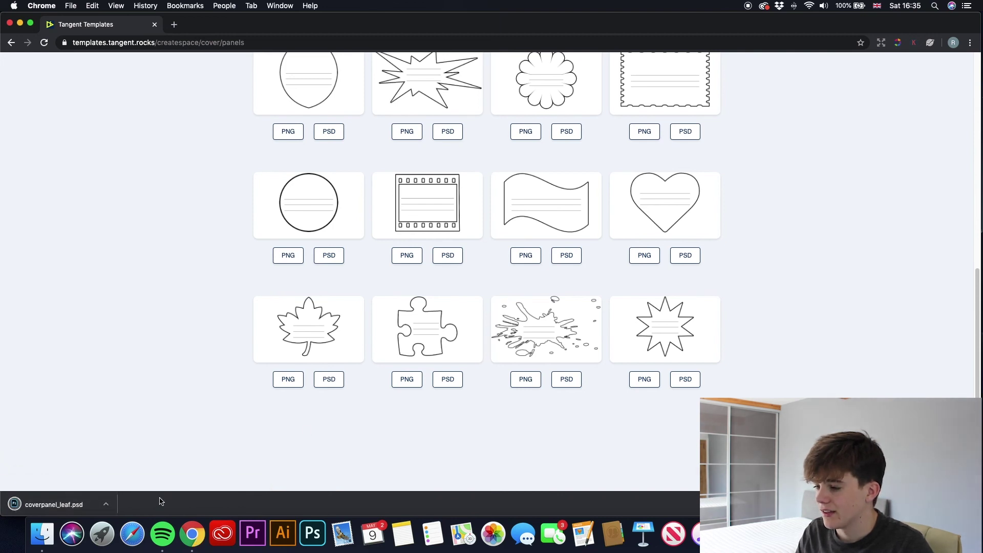
{"action": "left_click", "coordinate": [302, 384]}
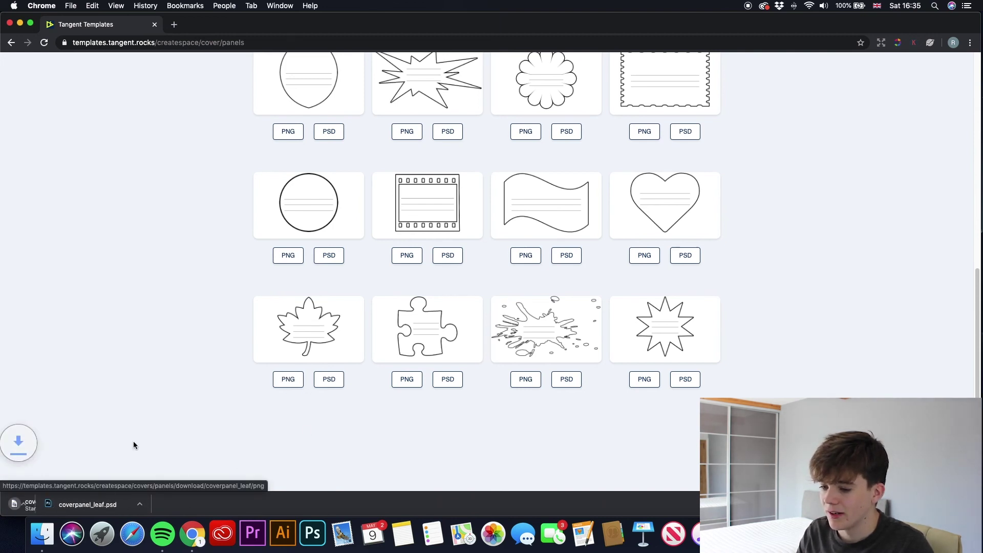
- View coverpanel_leaf.png in Preview and bring up the 'lizards better than humans.ai' cover in Illustrator
{"action": "left_click", "coordinate": [51, 505]}
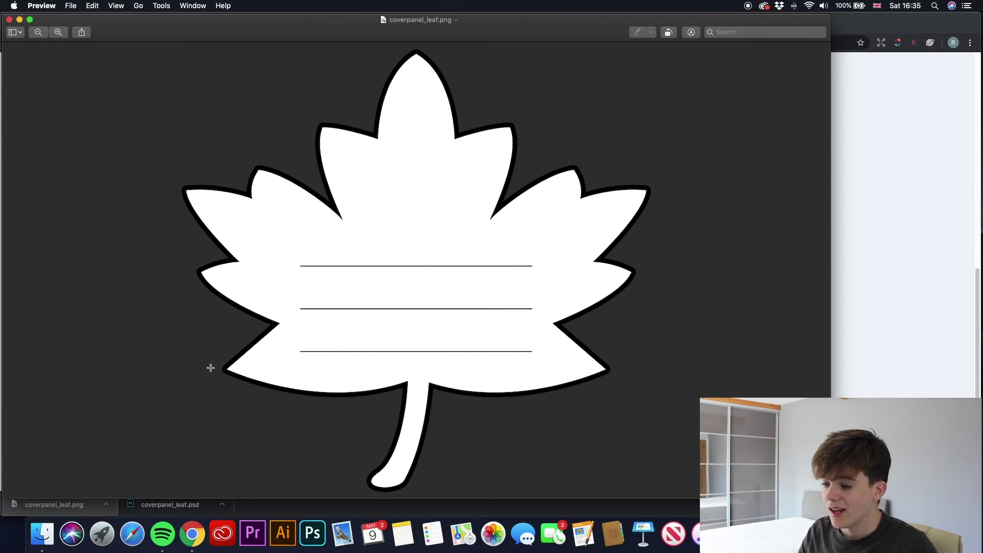
{"action": "left_click", "coordinate": [283, 533]}
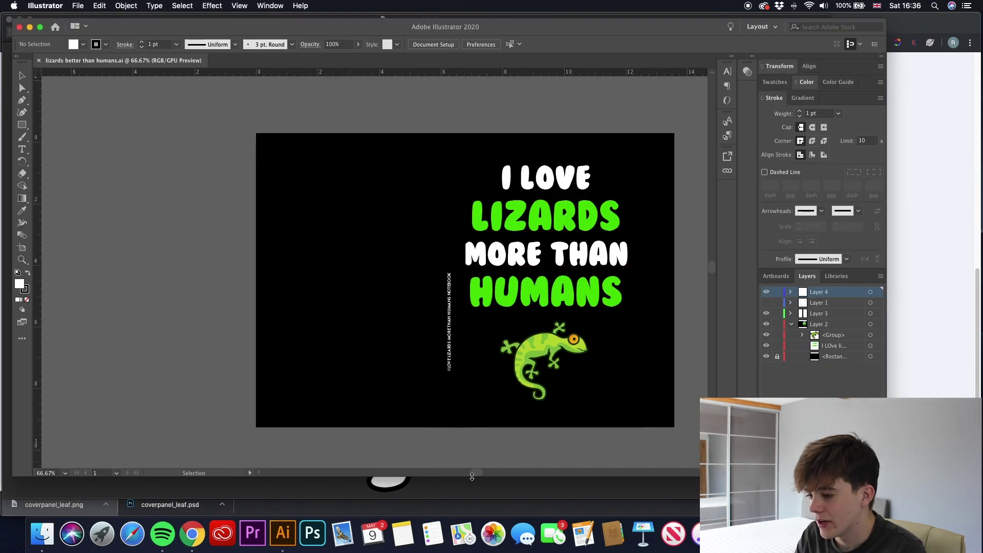
{"action": "left_click_drag", "start_coordinate": [475, 472], "coordinate": [480, 475]}
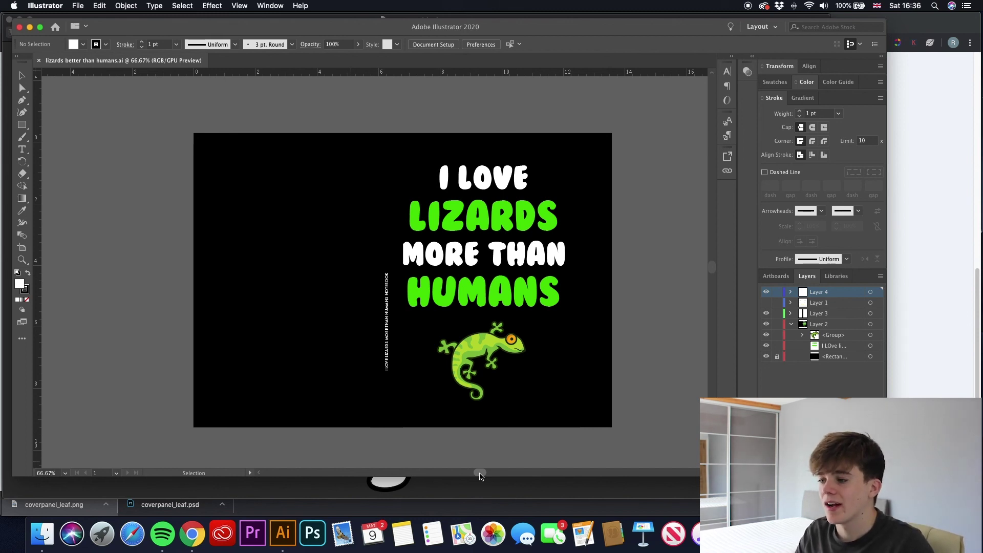
{"action": "left_click", "coordinate": [64, 510]}
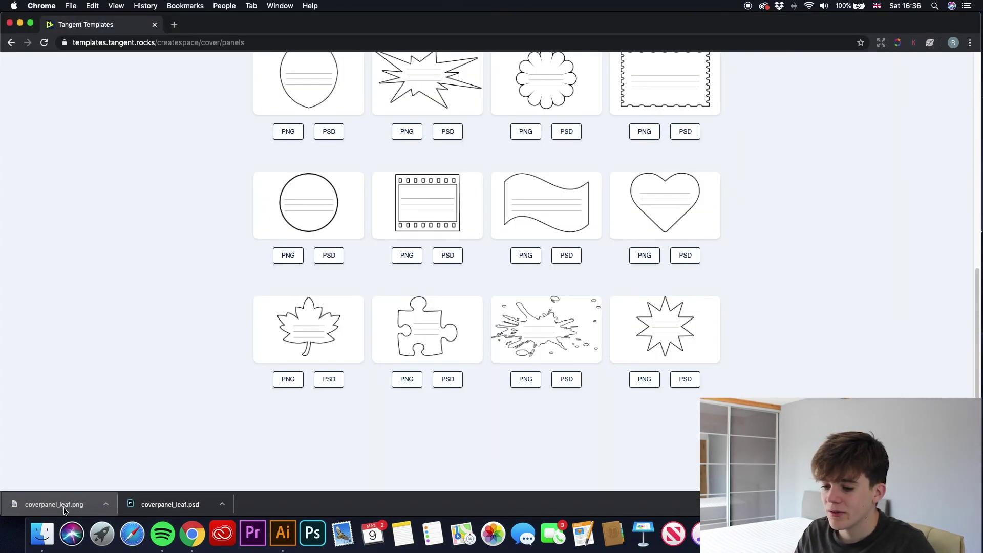
{"action": "left_click", "coordinate": [64, 510]}
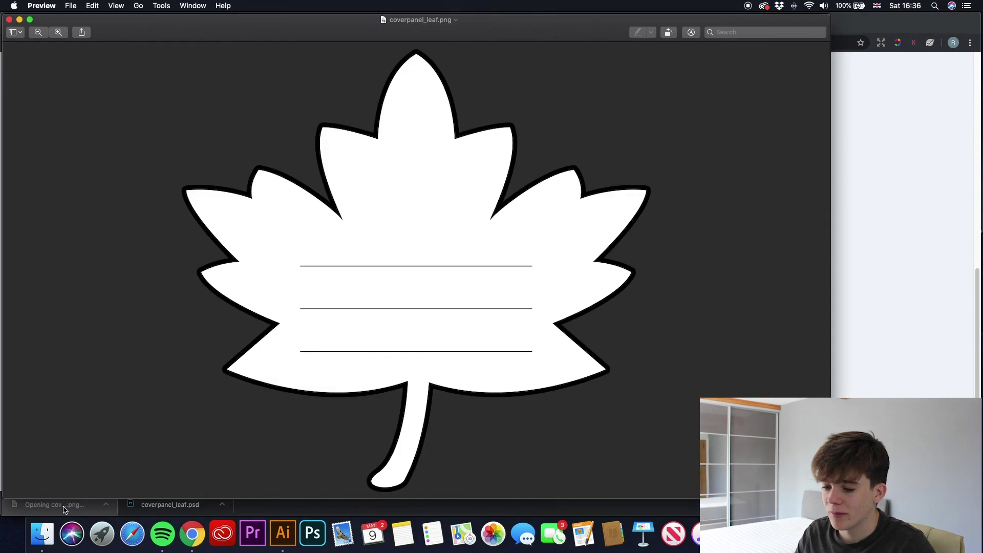
{"action": "left_click", "coordinate": [18, 27]}
- Place coverpanel_leaf.png on the lizard cover, shrink it and position it over the headline
{"action": "left_click", "coordinate": [282, 533]}
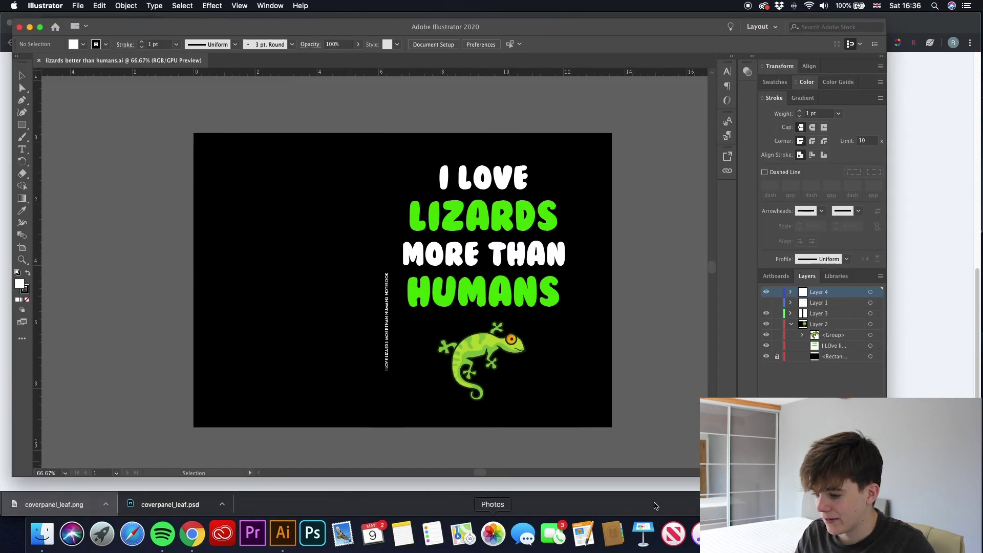
{"action": "left_click", "coordinate": [937, 533]}
{"action": "left_click_drag", "start_coordinate": [921, 430], "coordinate": [389, 228]}
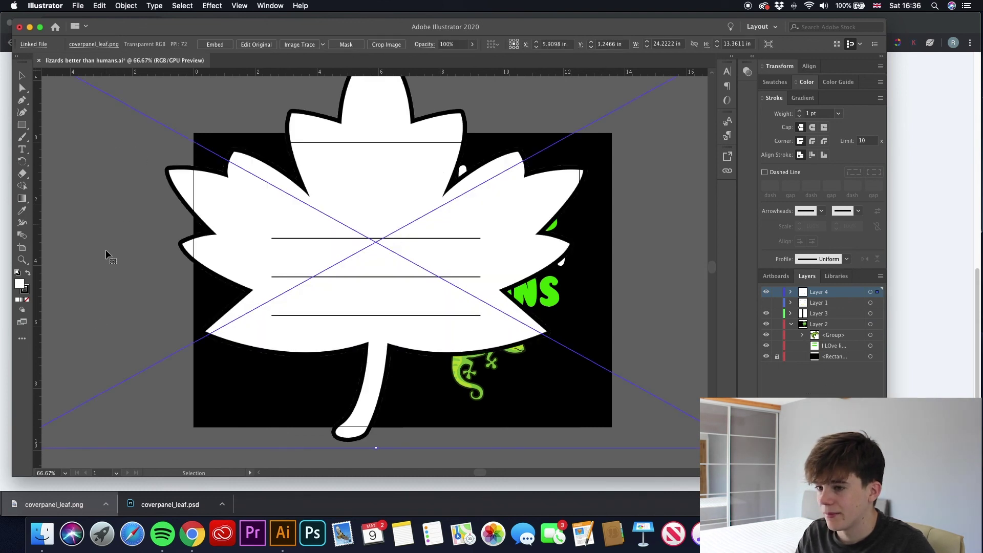
{"action": "left_click_drag", "start_coordinate": [77, 450], "coordinate": [199, 438]}
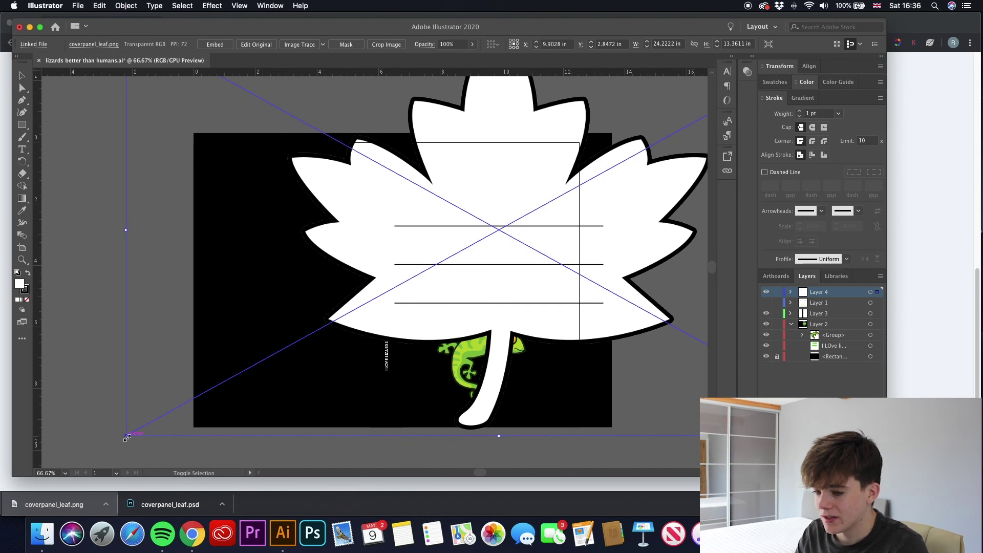
{"action": "left_click_drag", "start_coordinate": [126, 437], "coordinate": [428, 246]}
{"action": "left_click_drag", "start_coordinate": [521, 188], "coordinate": [462, 219]}
{"action": "left_click", "coordinate": [628, 219]}
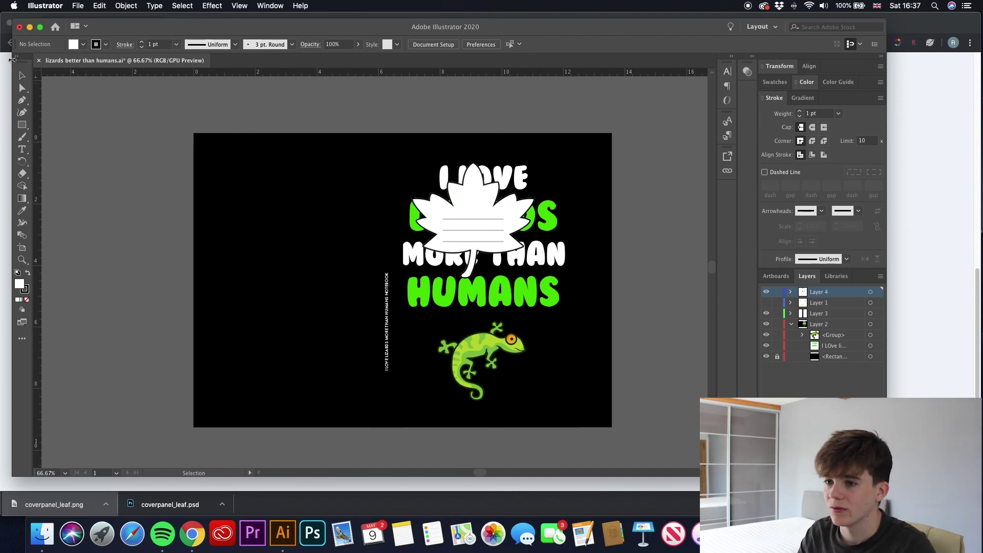
{"action": "key", "text": "super+Tab"}
- Return to the More Tools page and scroll to the Interior Reference Chart and Trademark TESSChecker
{"action": "key", "text": "super+bracketleft"}
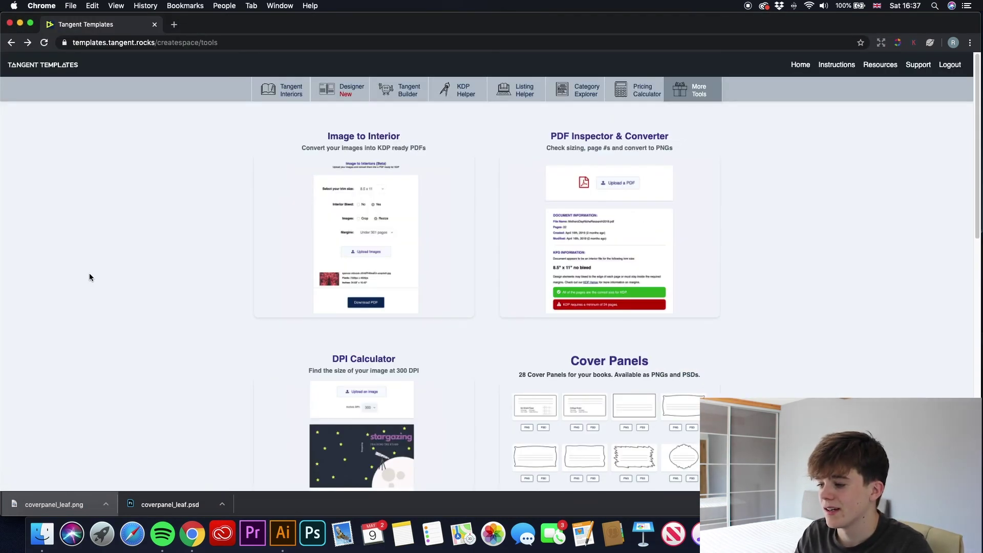
{"action": "scroll", "coordinate": [186, 203], "scroll_direction": "down", "scroll_amount": 10}
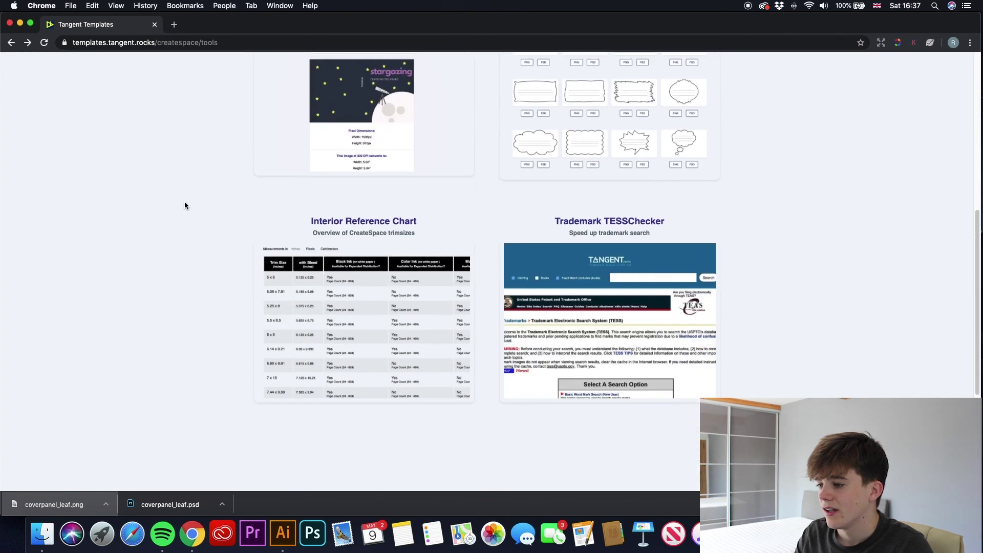
{"action": "scroll", "coordinate": [157, 229], "scroll_direction": "up", "scroll_amount": 5}
{"action": "scroll", "coordinate": [150, 227], "scroll_direction": "down", "scroll_amount": 3}
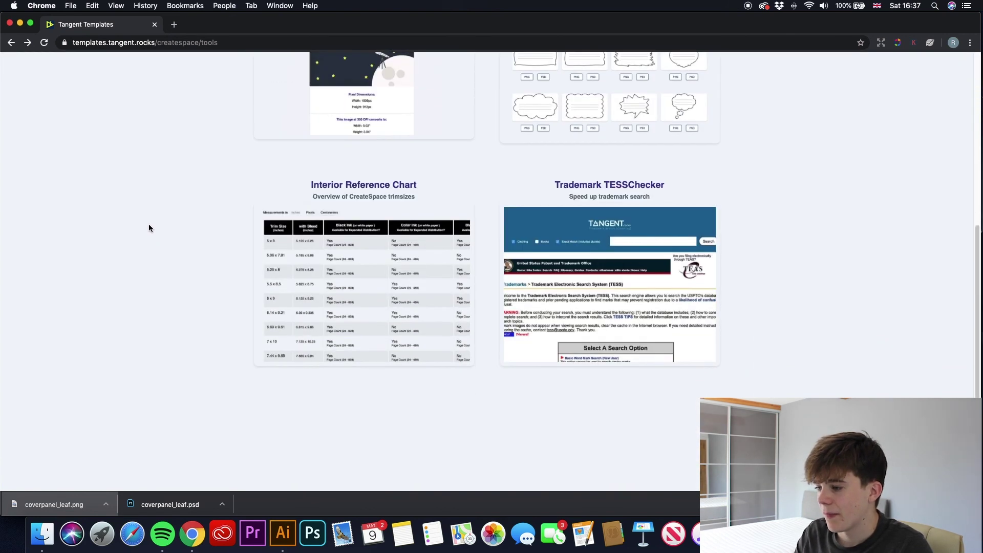